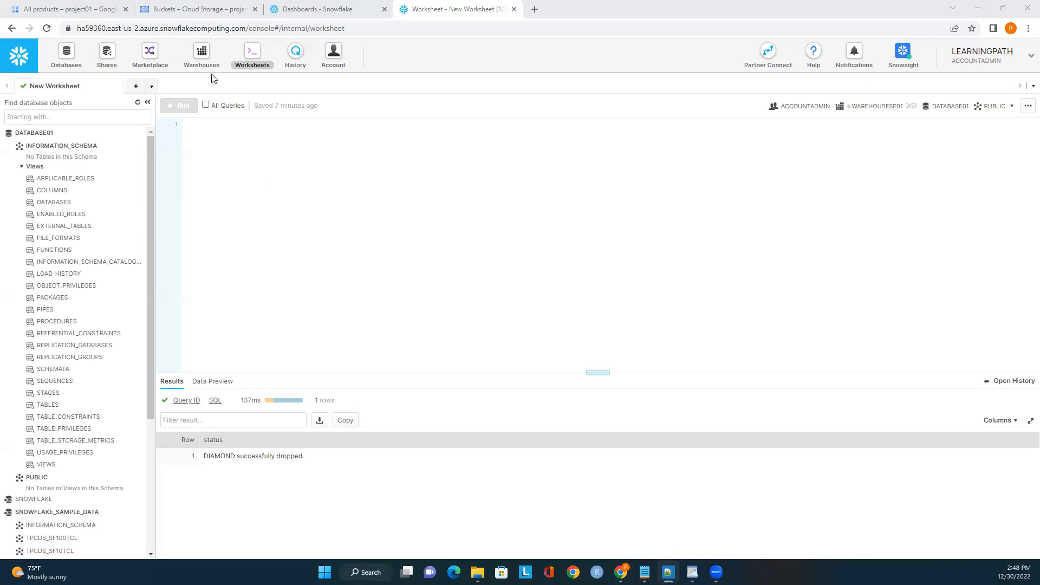
Step: Switch to Google Cloud Storage, download diamonds.csv from diamondbucket01, and view its contents in Excel
left_click(178, 7)
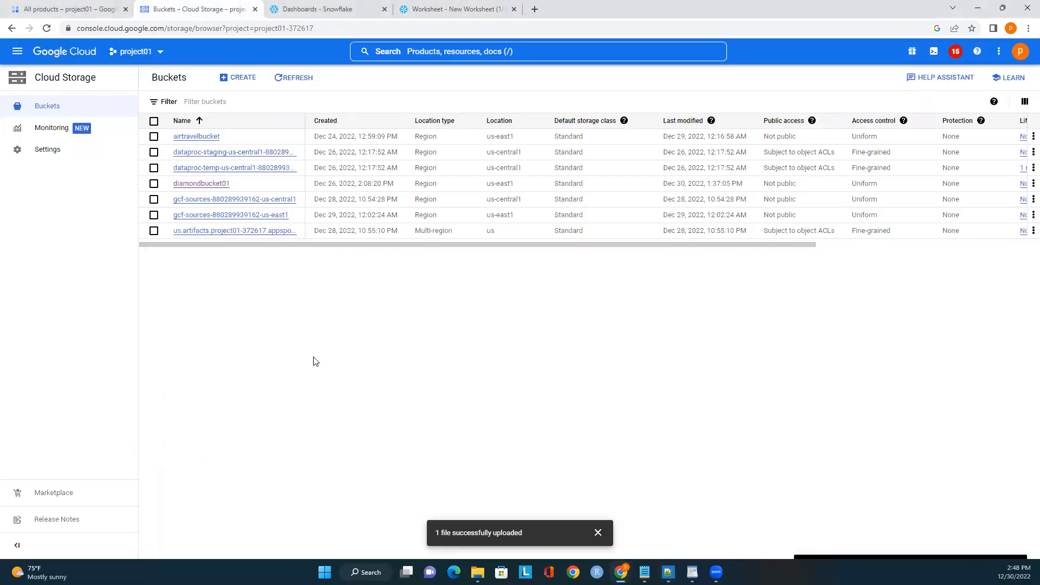
left_click(202, 186)
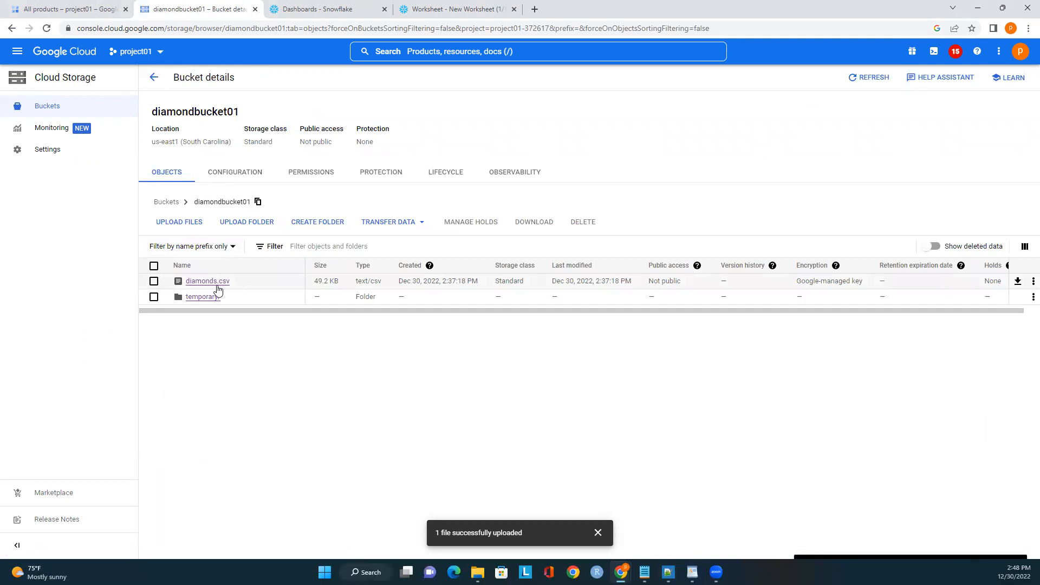
left_click(217, 284)
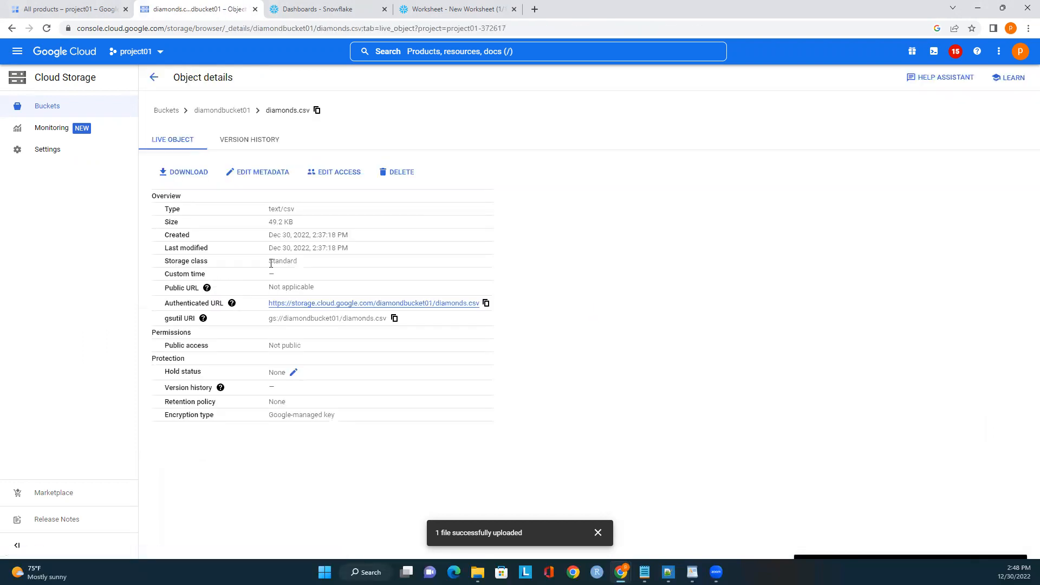
left_click(388, 304)
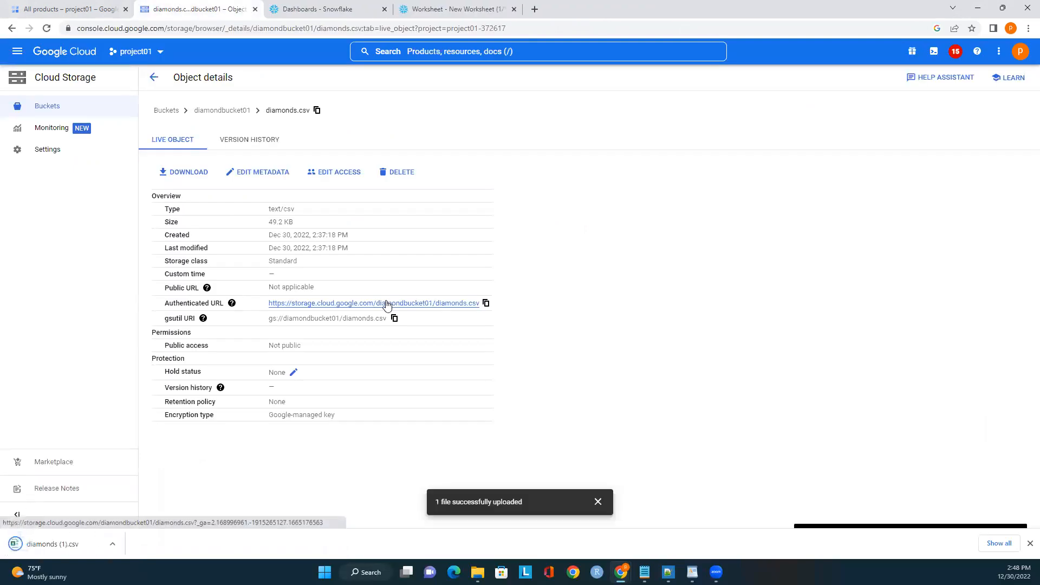
left_click(50, 545)
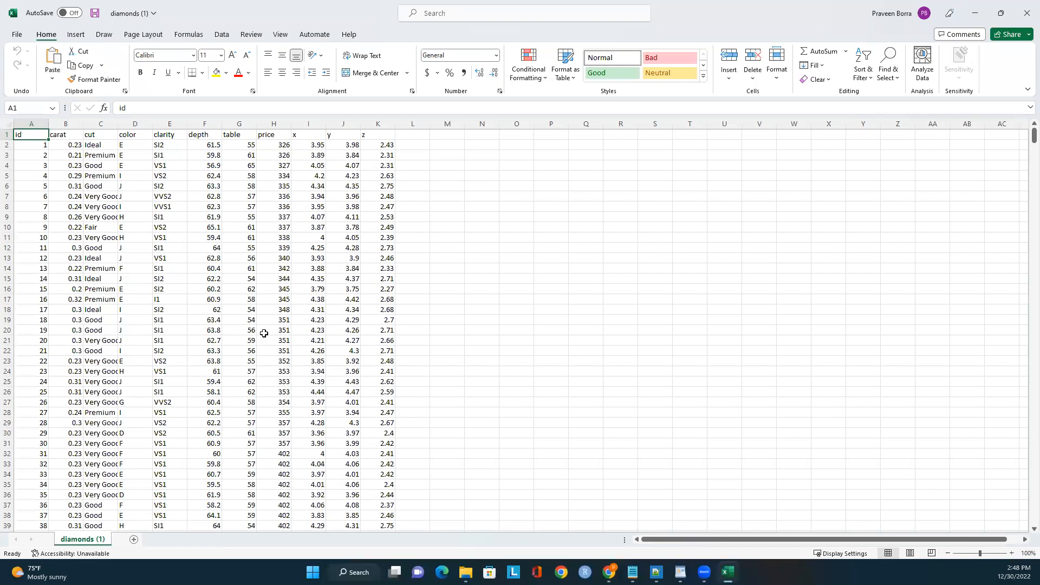
left_click(976, 13)
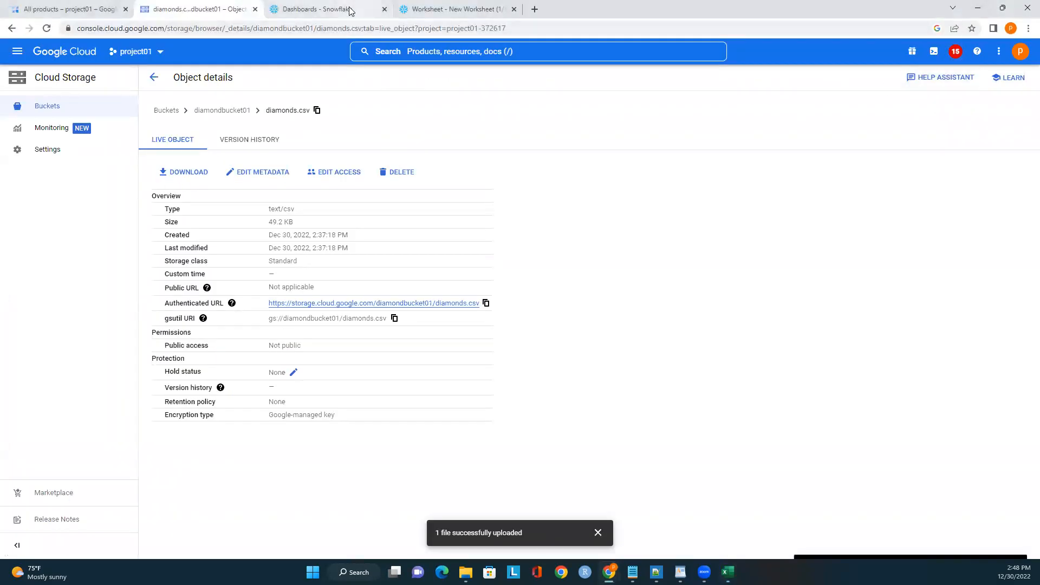
left_click(154, 79)
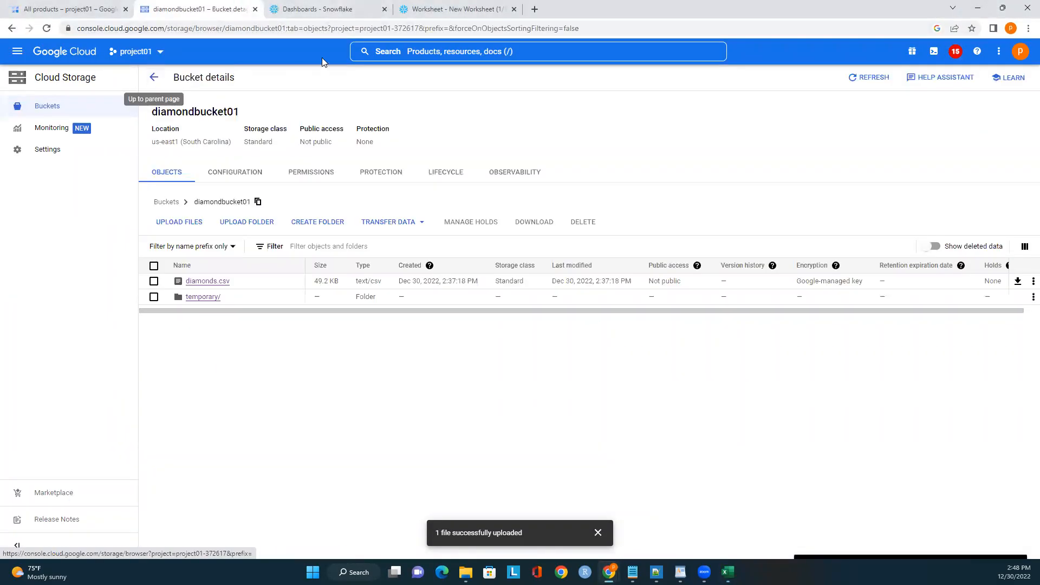
Step: In the Snowflake worksheet, create or replace the enabled storage integration gcs_int with type external_stage, provider 'GCS' and allowed location 'gcs://diamondbucket01/'
left_click(475, 6)
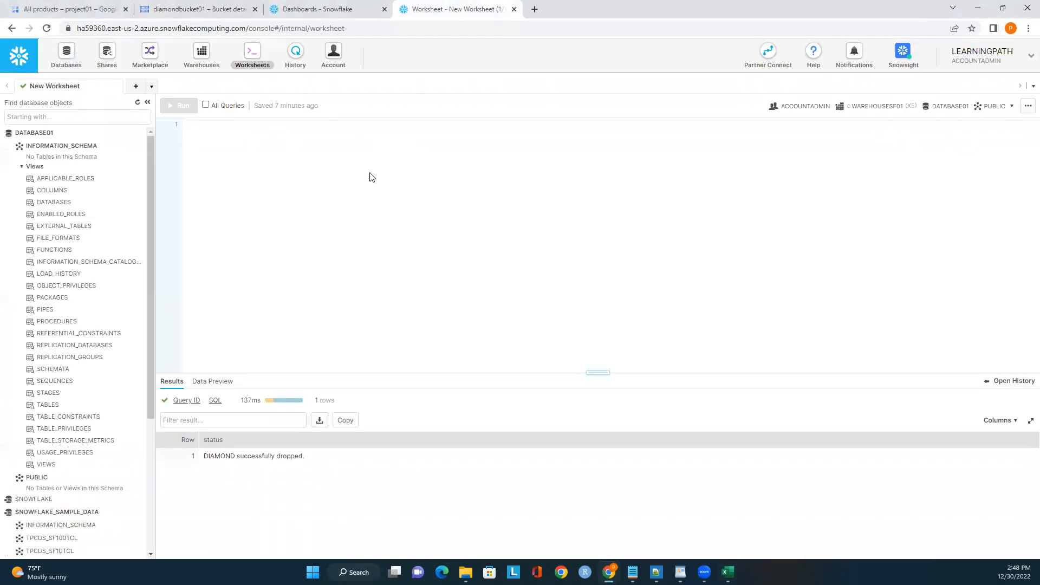
type("create or replace storage integration gcs_int   type = external_stage   storage_provider = 'GCS'   enabled = true   storage_allowed_locations = ('gcs://diamondbucket01/');")
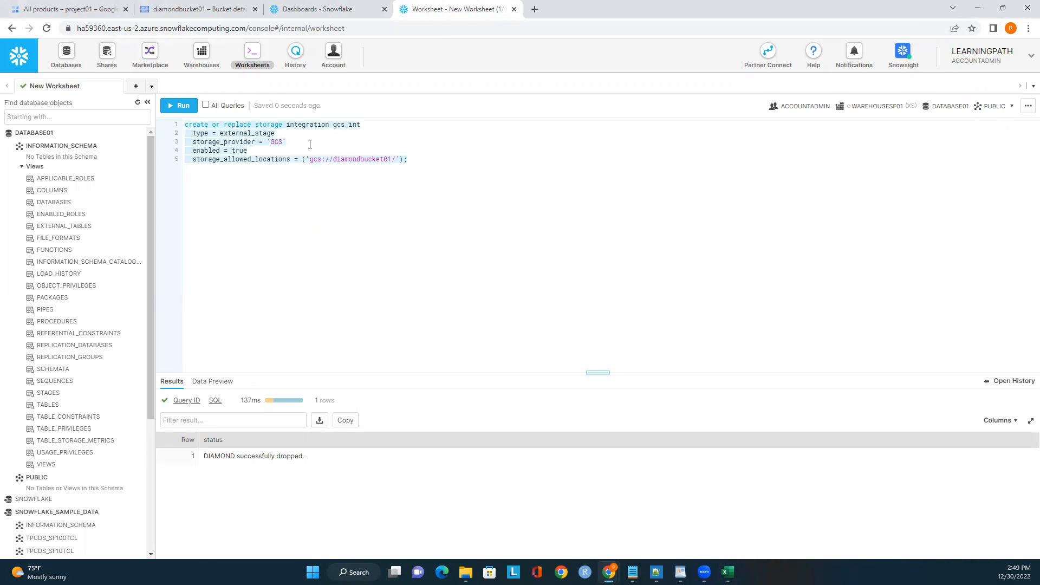
double_click(306, 125)
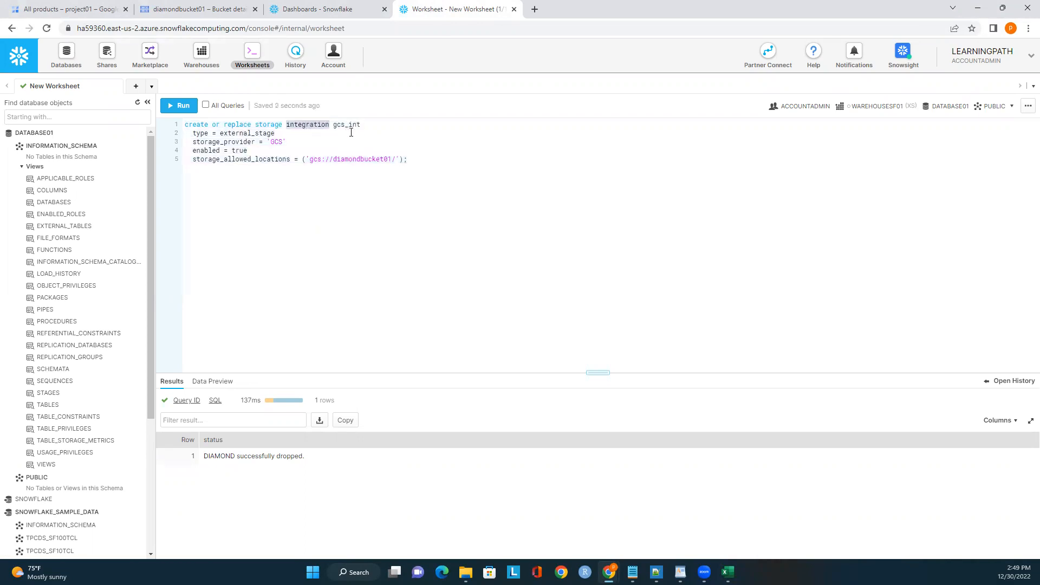
key("ctrl+a")
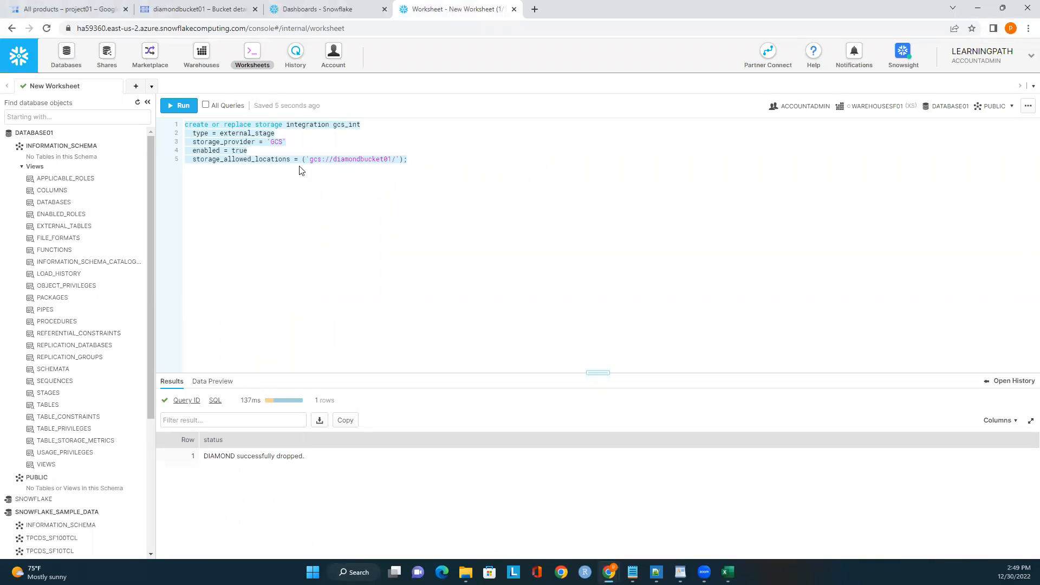
key("Right")
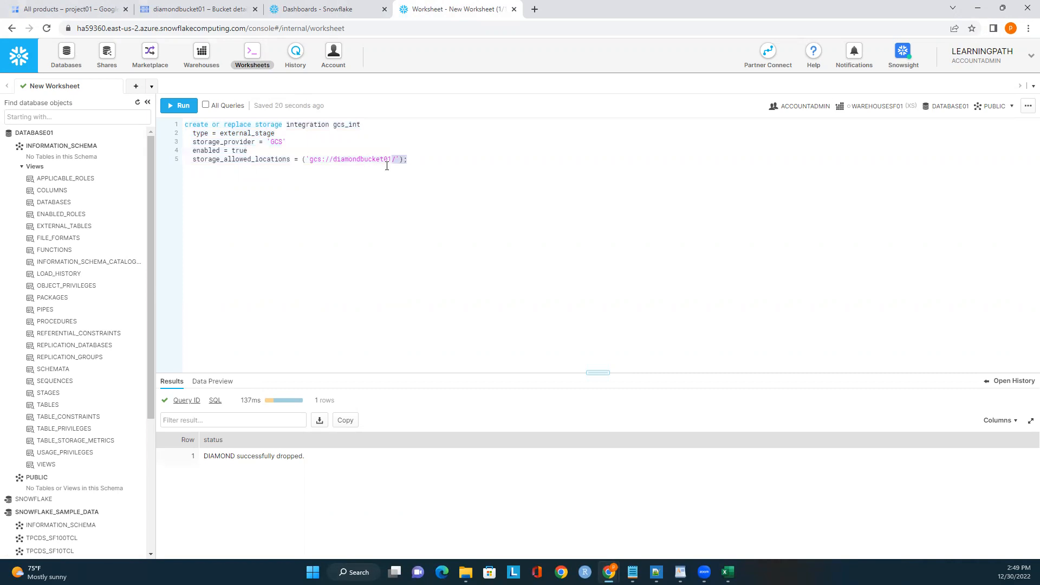
left_click_drag(395, 159, 336, 156)
left_click(344, 179)
key("ctrl+a")
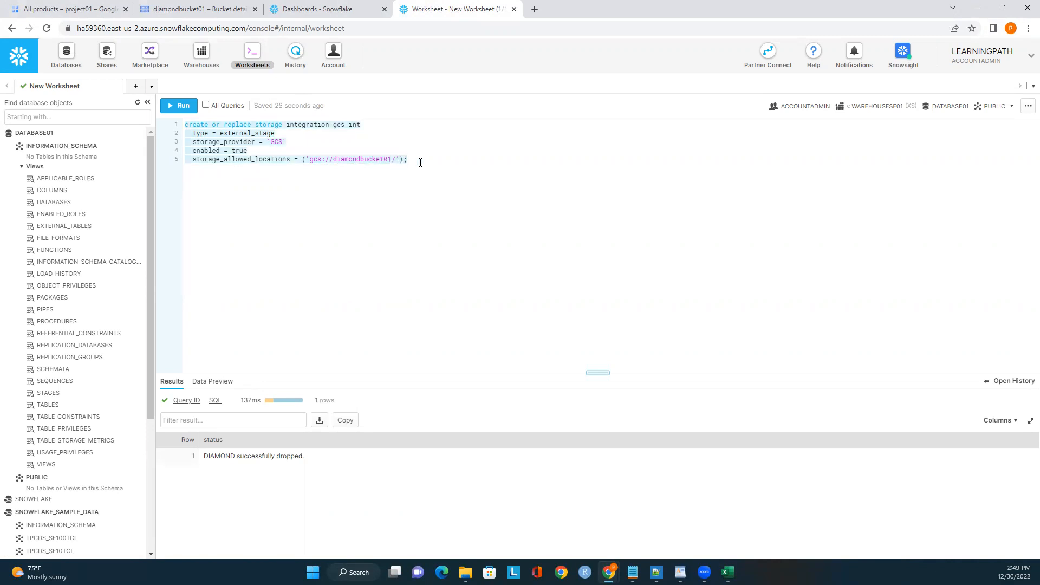
left_click(178, 105)
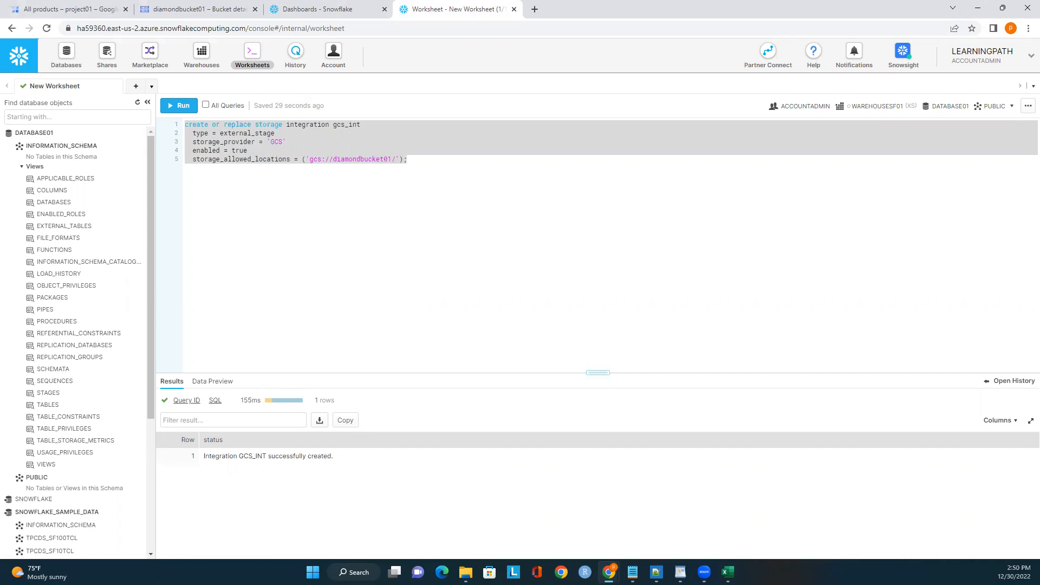
Step: Add and run a statement below the integration definition that describes the storage integration gcs_int
key("alt+Tab")
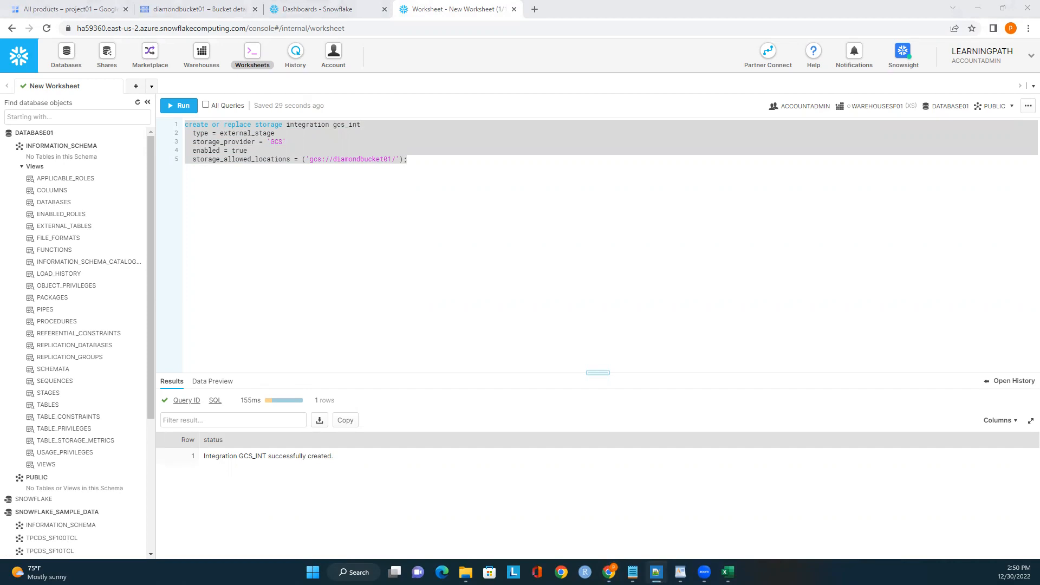
left_click(427, 159)
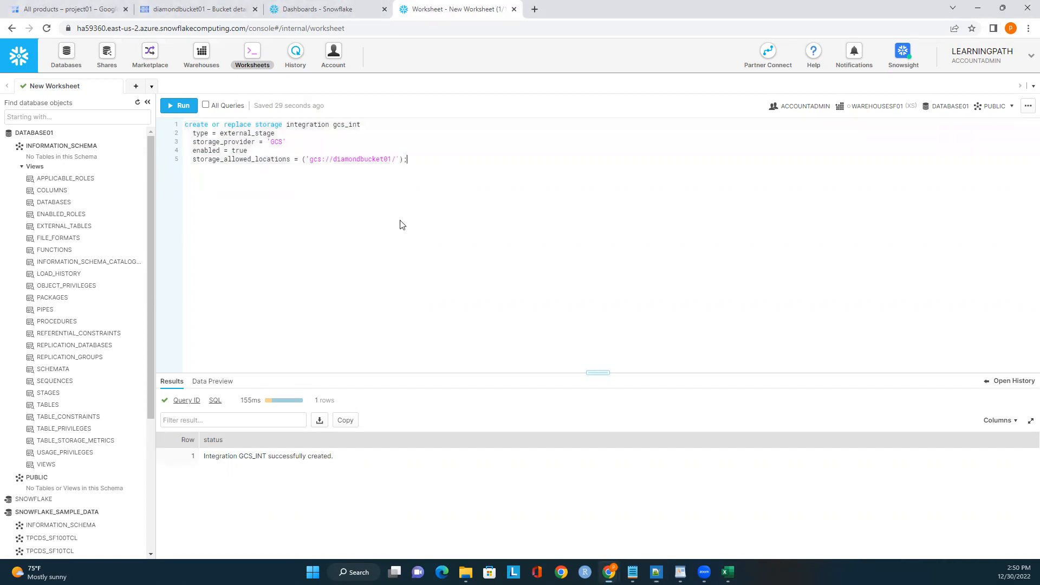
key("Return")
key("Return")
type("desc storage integration gcs_int;")
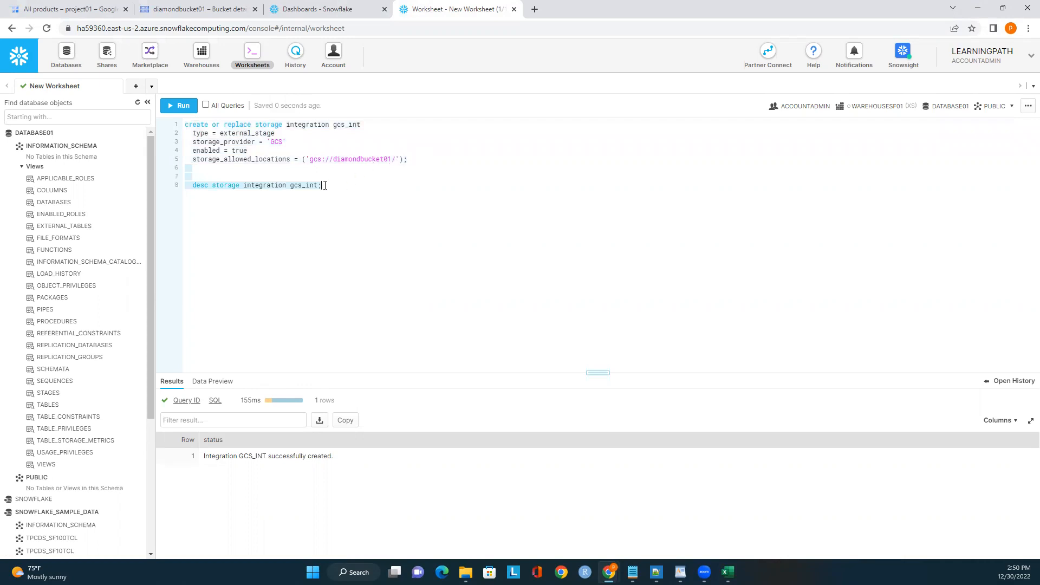
left_click(180, 106)
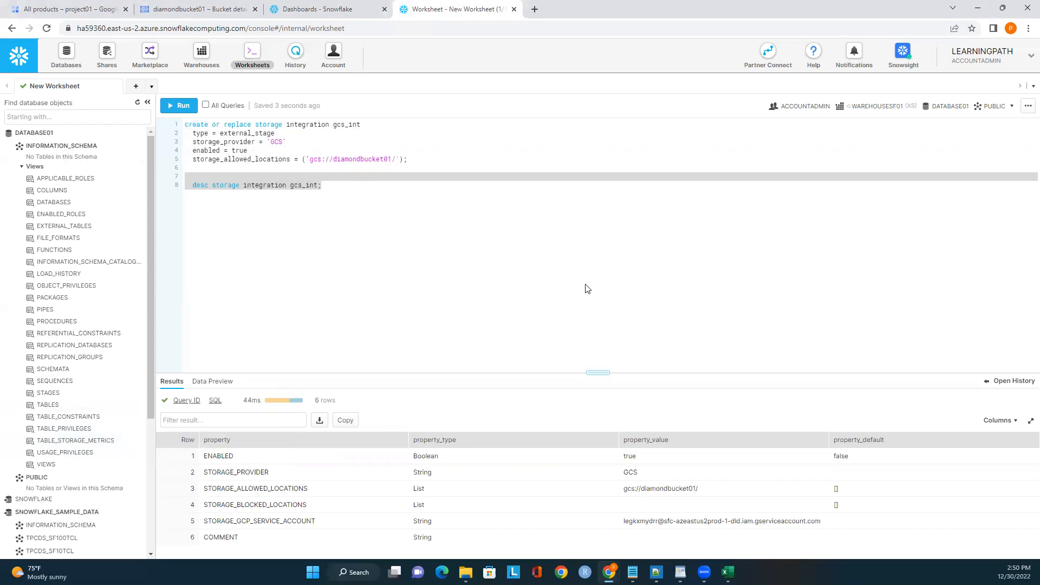
Step: Select the full property value of STORAGE_GCP_SERVICE_ACCOUNT in the query results
double_click(676, 520)
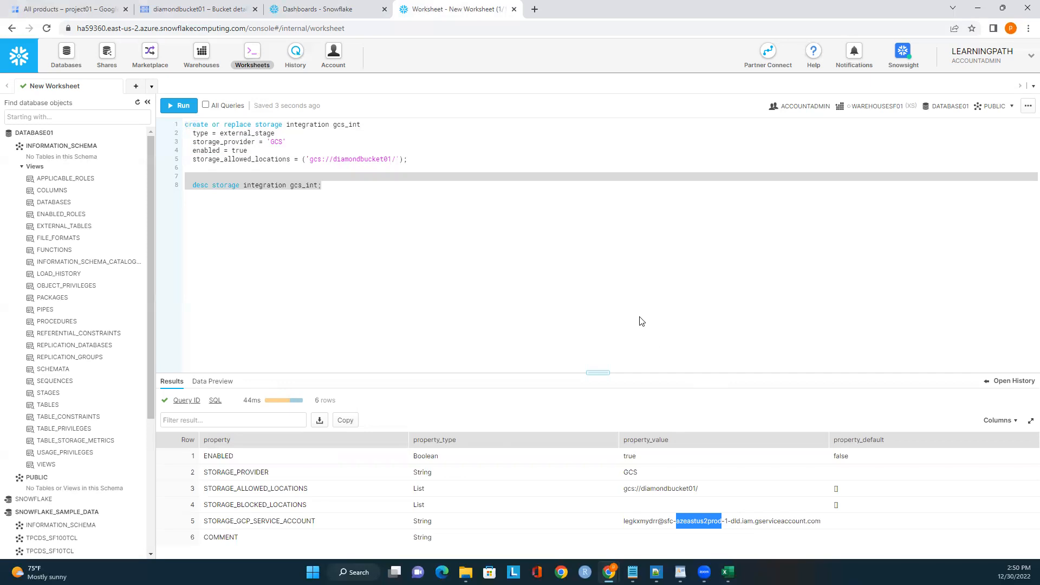
left_click(672, 307)
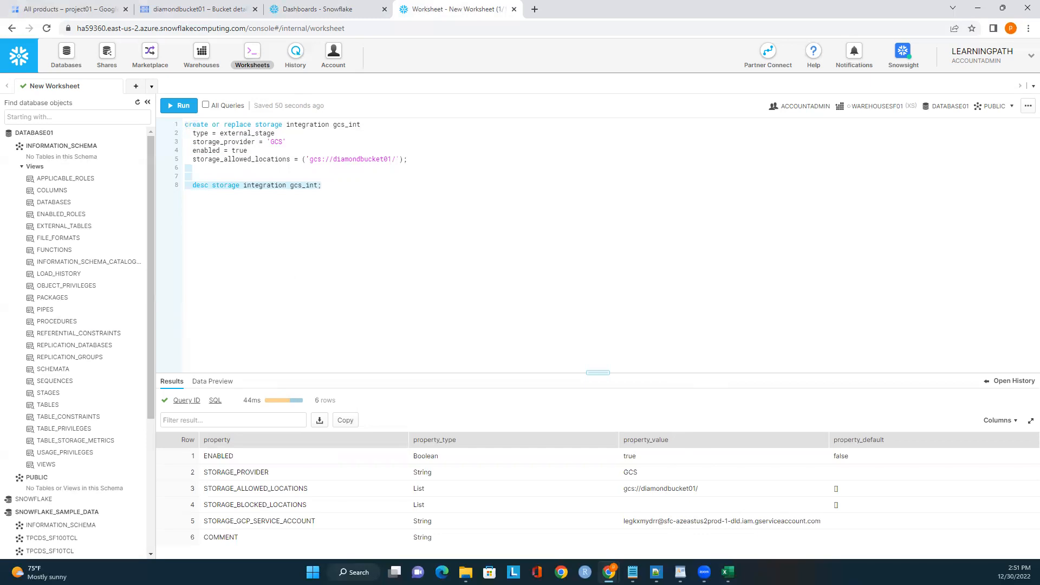
double_click(685, 521)
triple_click(683, 519)
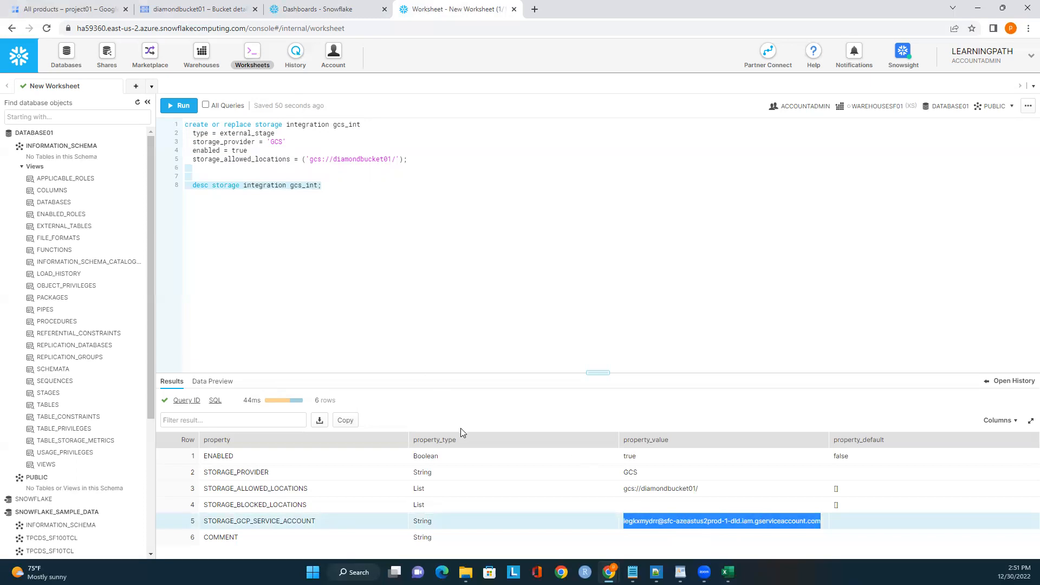
Step: Switch to the Google Cloud console and start a new custom IAM role in project01
left_click(84, 10)
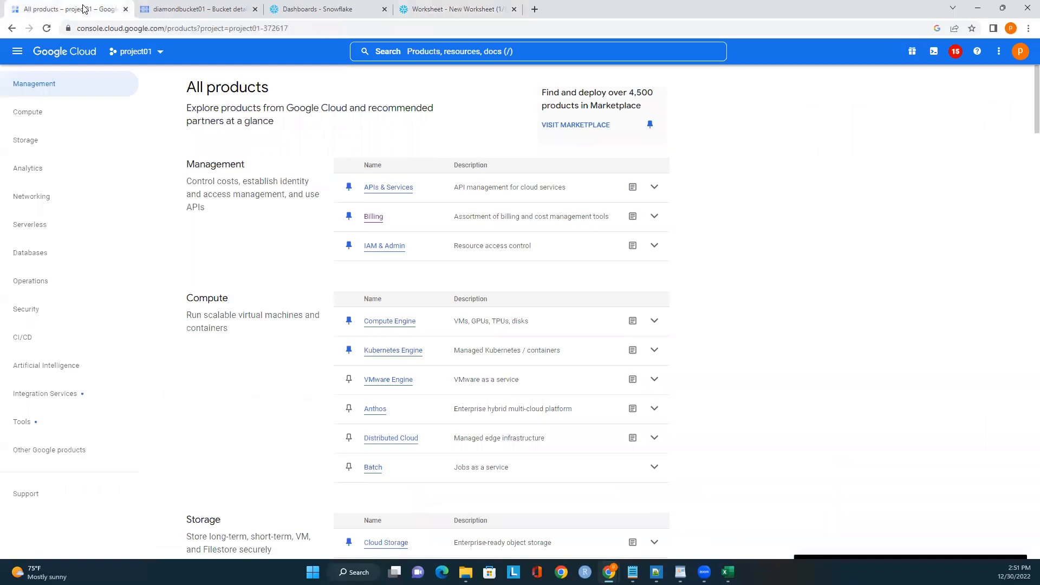
left_click(15, 53)
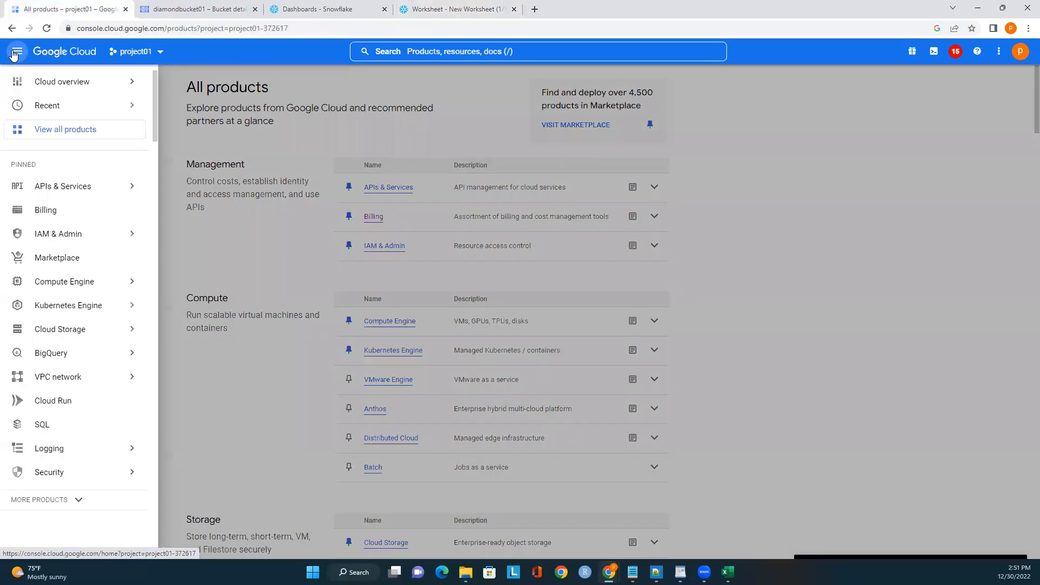
mouse_move(52, 241)
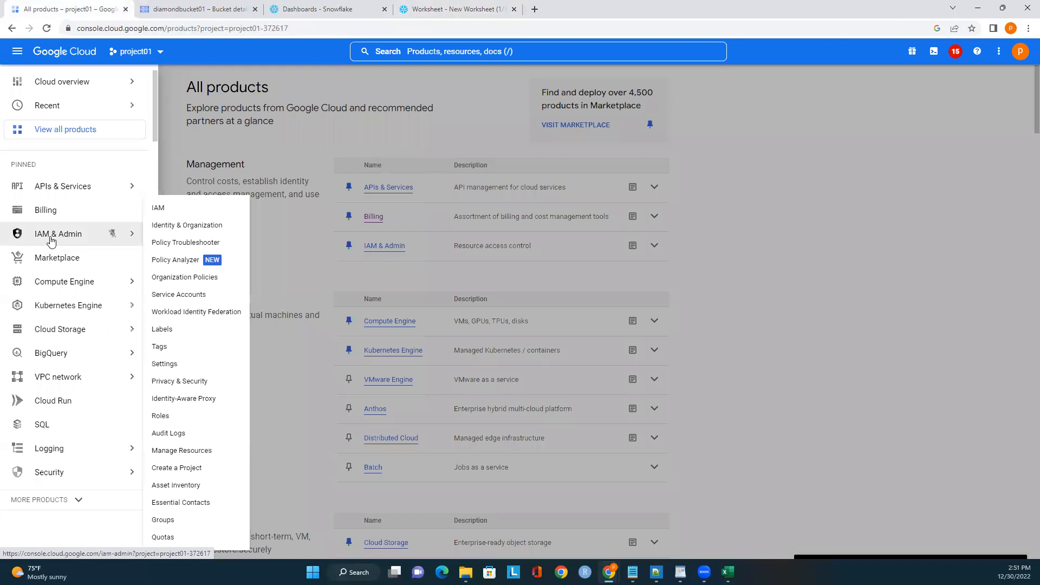
left_click(52, 241)
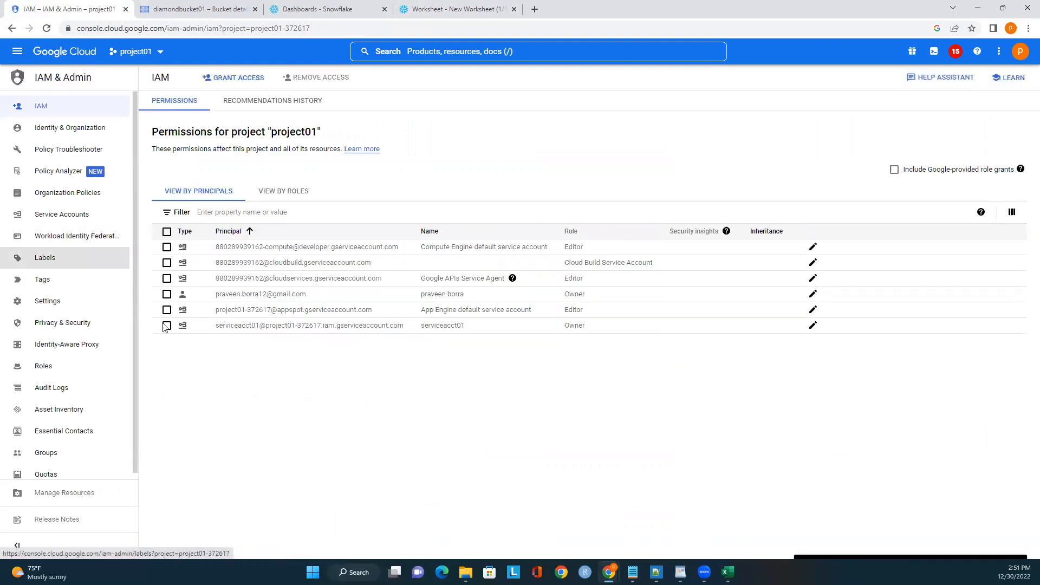
left_click(47, 368)
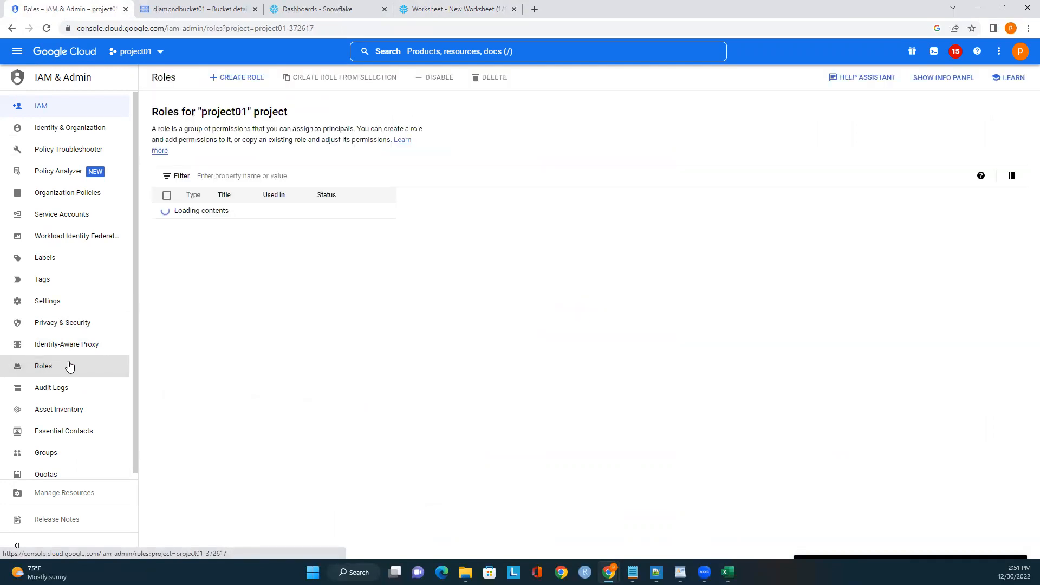
left_click(234, 79)
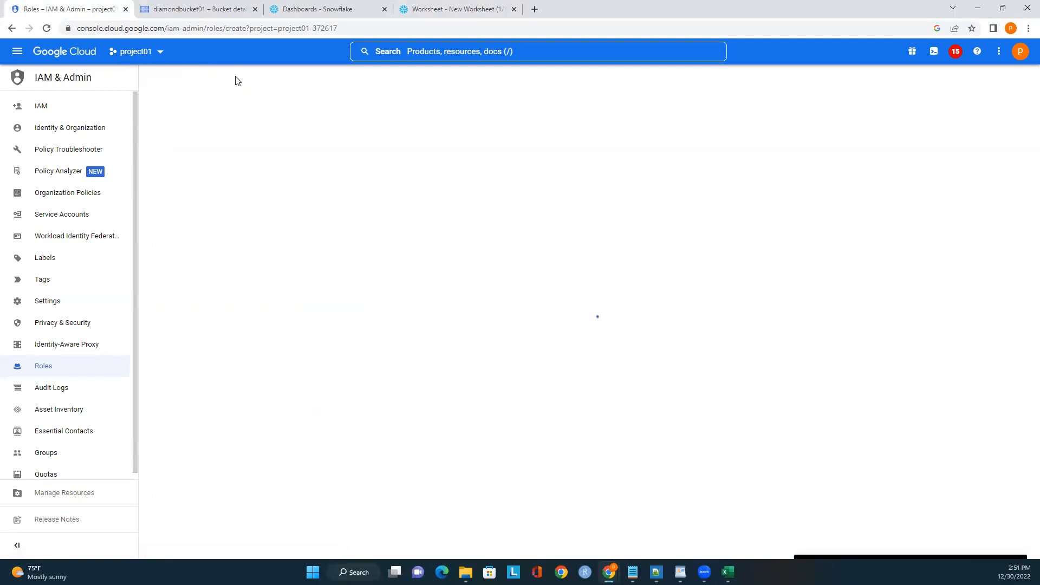
Step: Set the new role's title to gcpsfrole and its description to "gcp into snowflake table"
left_click(206, 158)
key("ctrl+a")
type("`gcpsfrole")
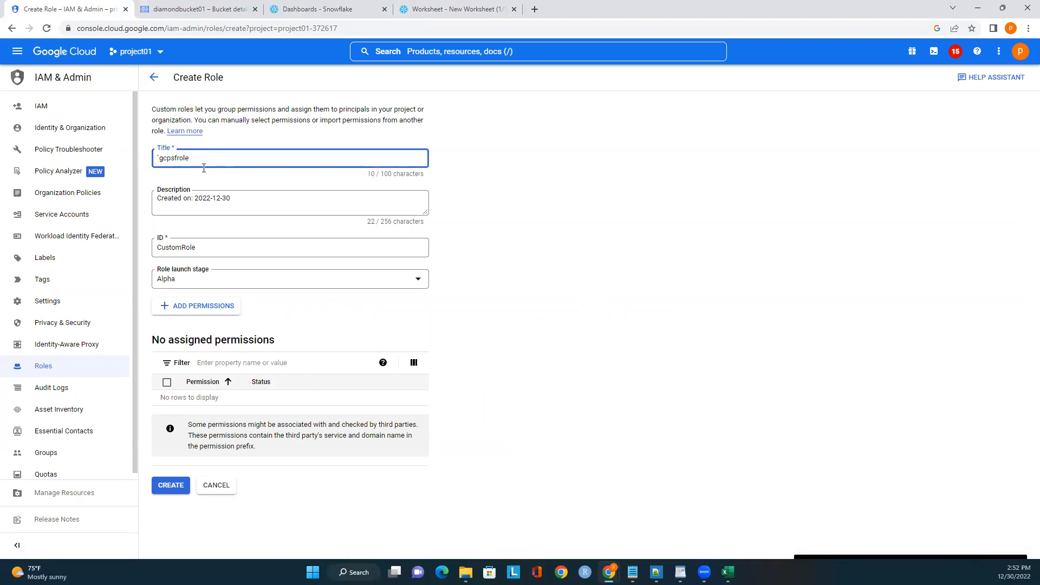
left_click(185, 199)
triple_click(185, 199)
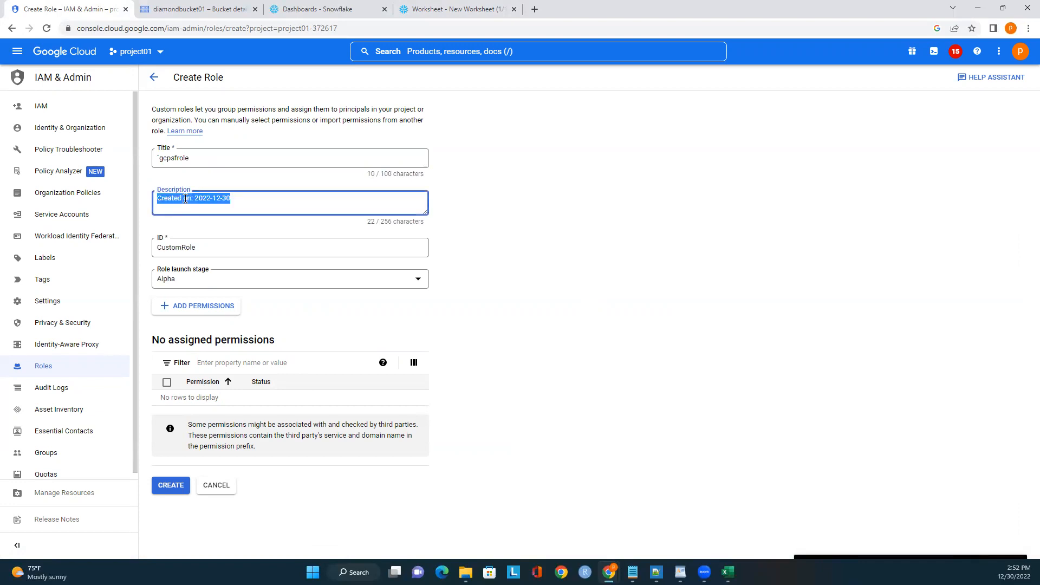
type("gcp into snowflake table")
left_click(180, 247)
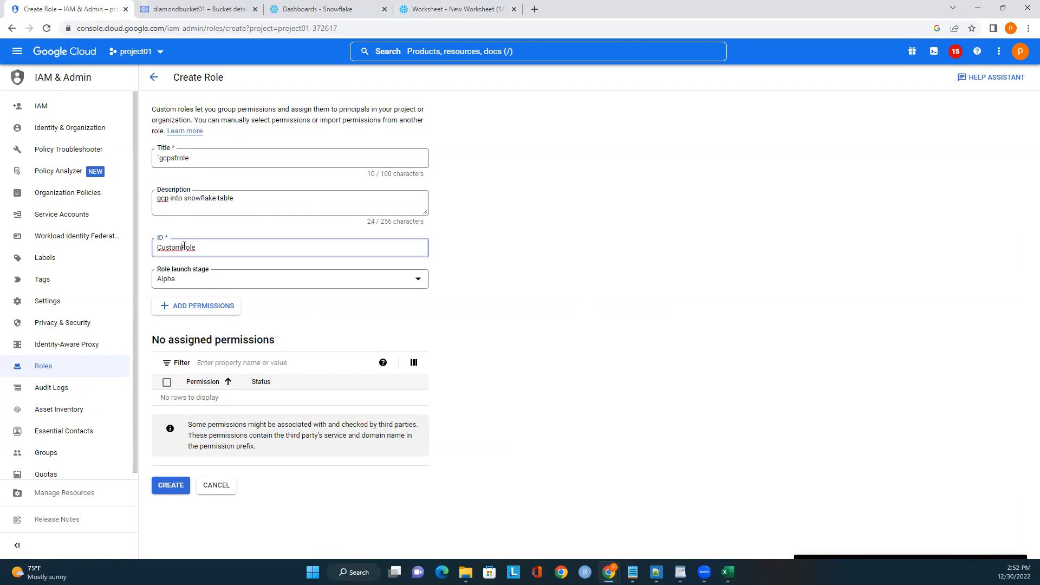
left_click(159, 157)
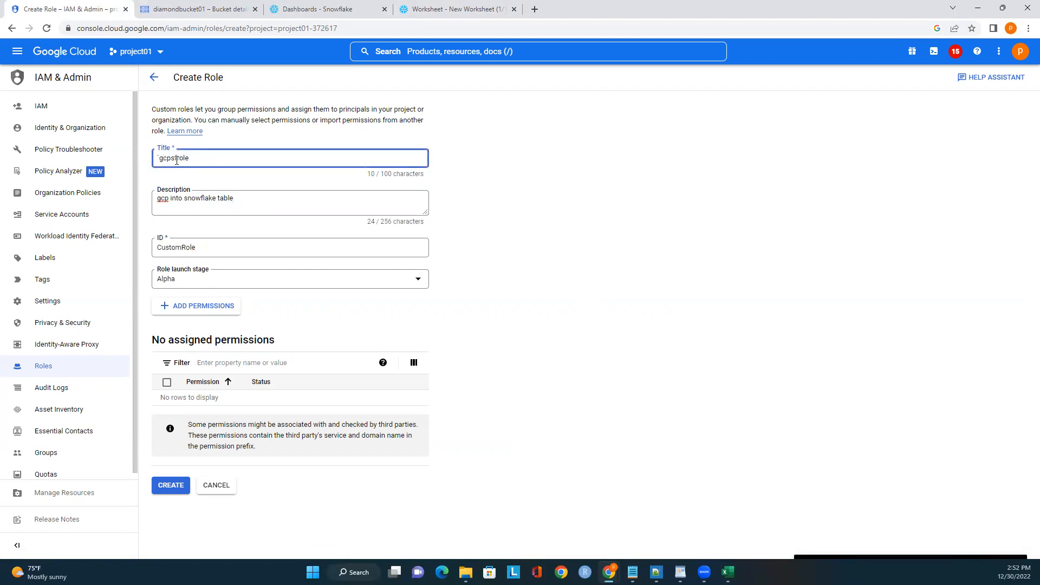
key("BackSpace")
Step: Set the custom role's ID to gcpsf
left_click(170, 248)
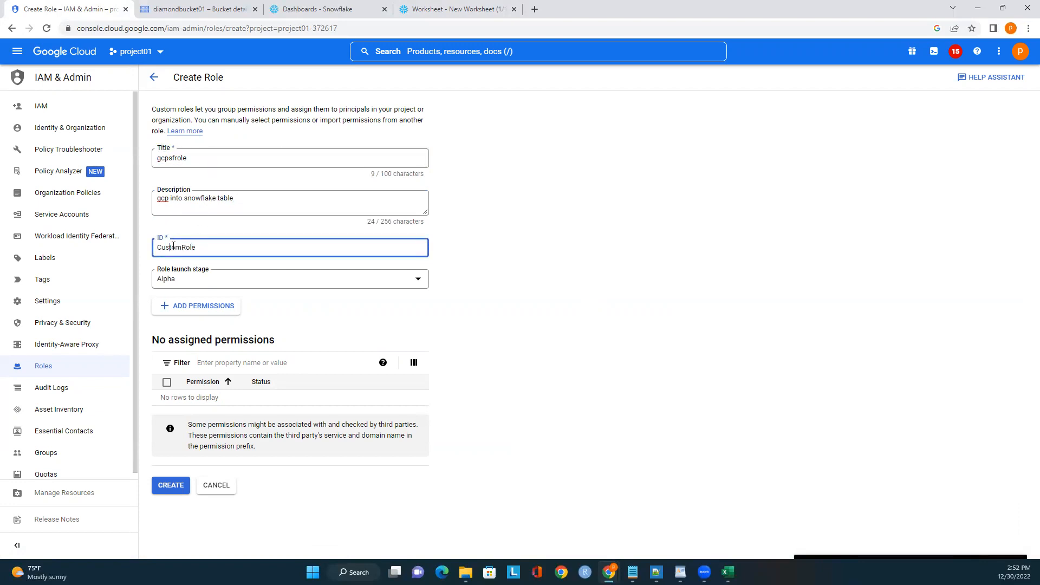
key("ctrl+a")
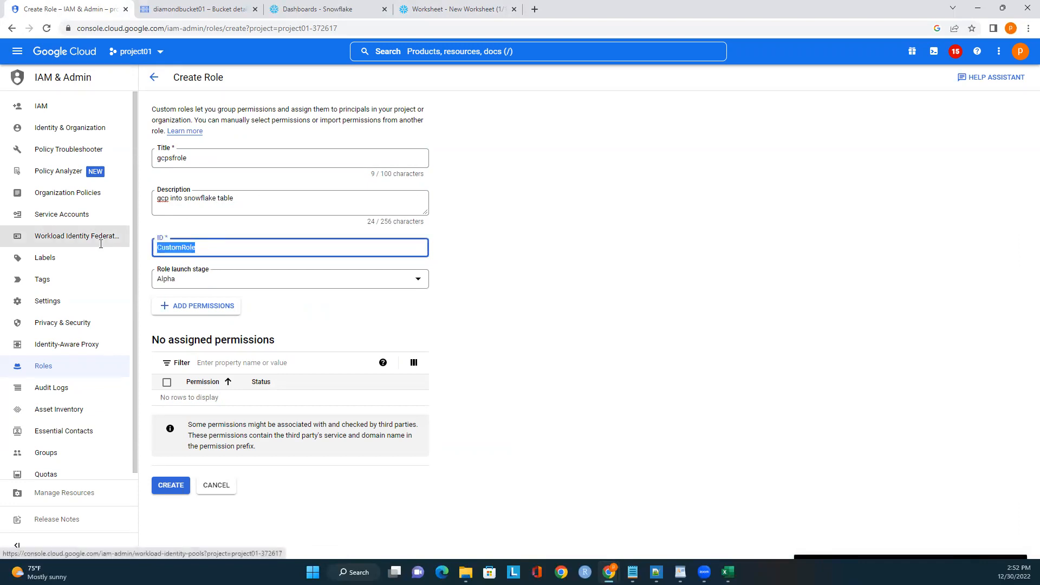
type("gcpsfro")
key("BackSpace")
left_click(545, 329)
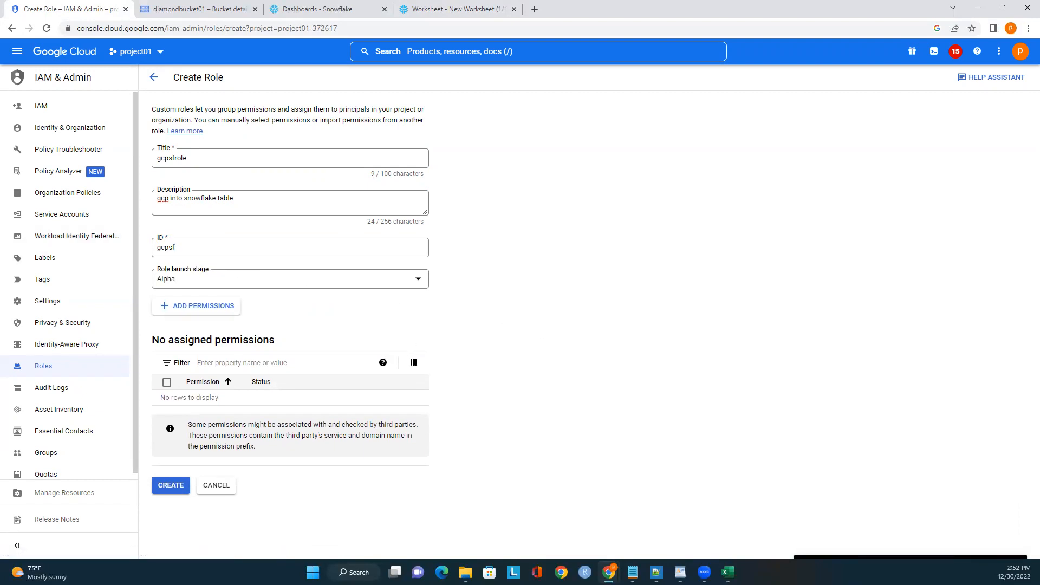
Step: Add the storage.buckets.get permission to the new custom role
left_click(204, 306)
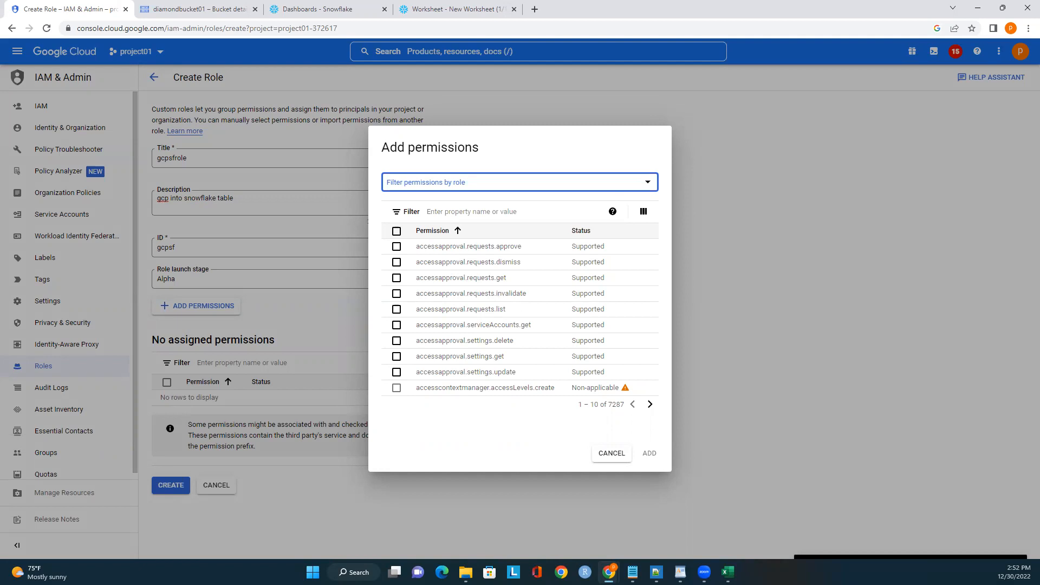
key("alt+Tab")
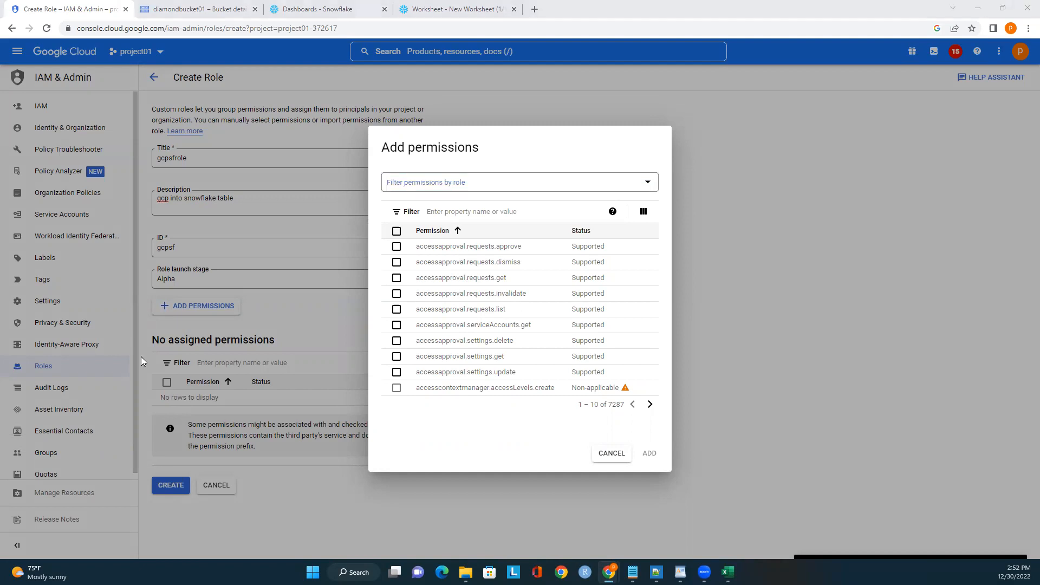
left_click(455, 211)
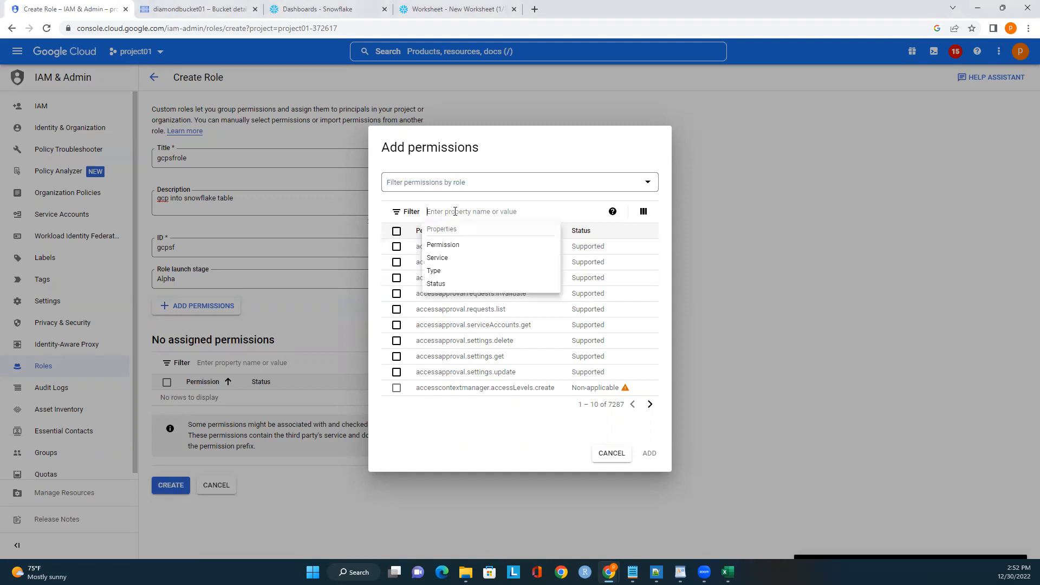
type("storage.buckets.get")
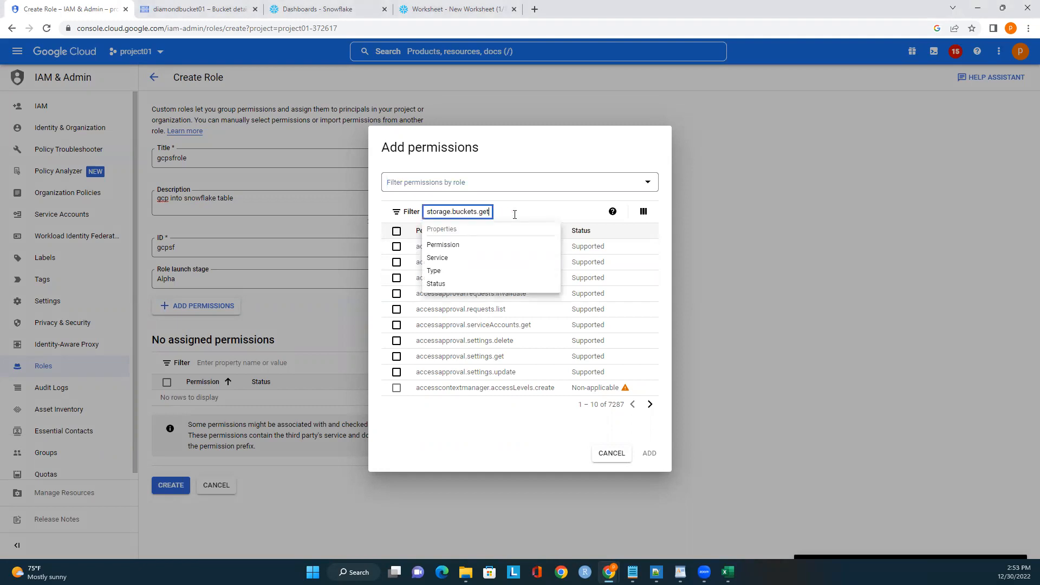
left_click(468, 258)
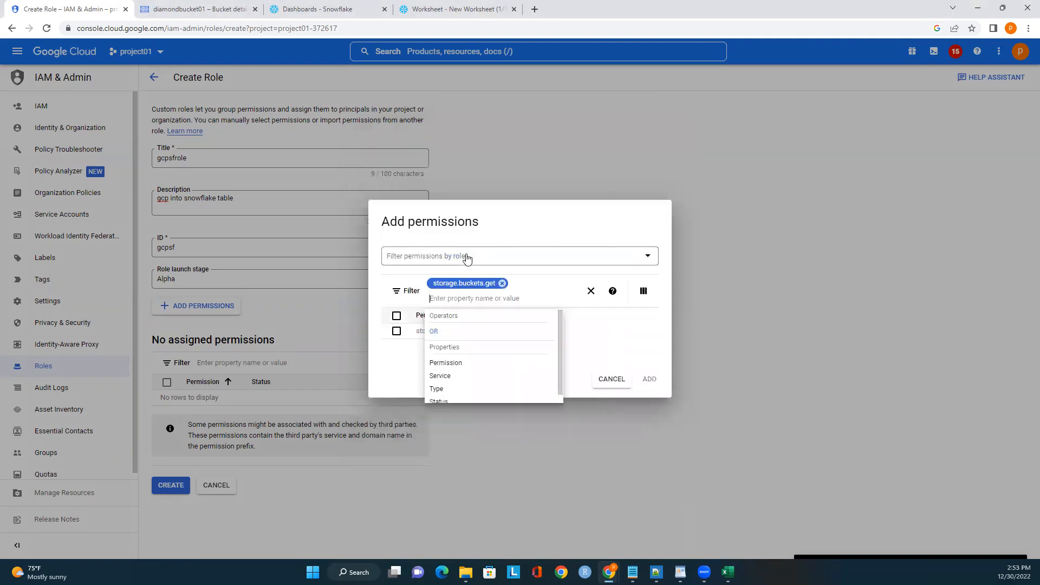
left_click(397, 331)
left_click(648, 380)
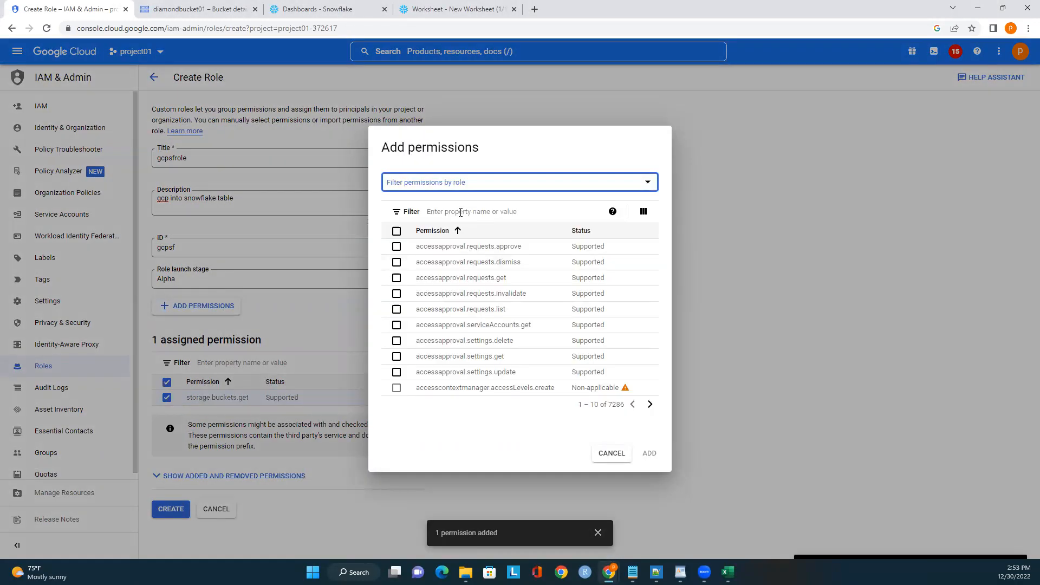
Step: Add the storage.objects.create permission to the custom role
left_click(460, 212)
type("storage.objects.create")
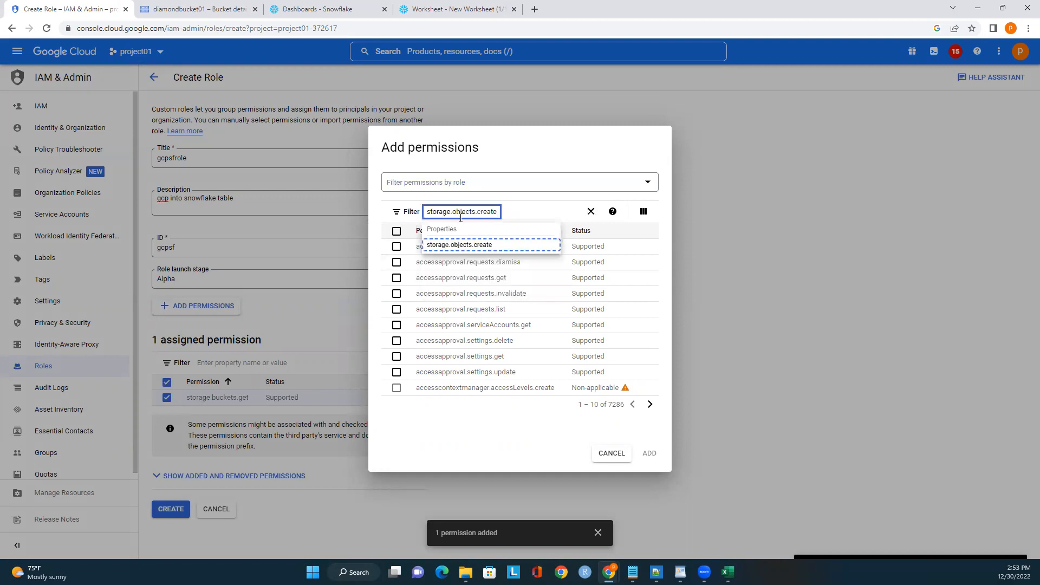
left_click(479, 247)
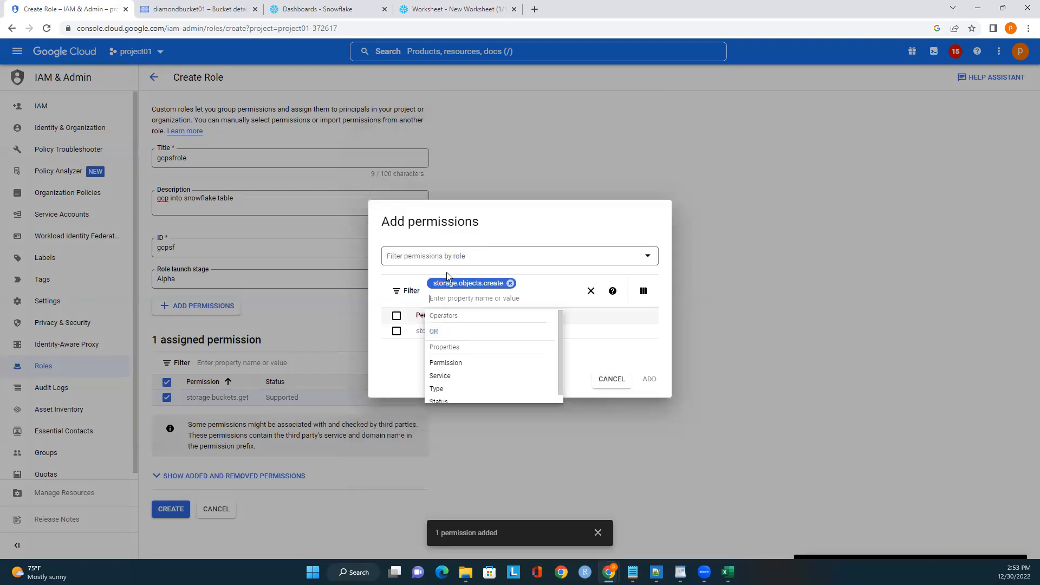
left_click(396, 331)
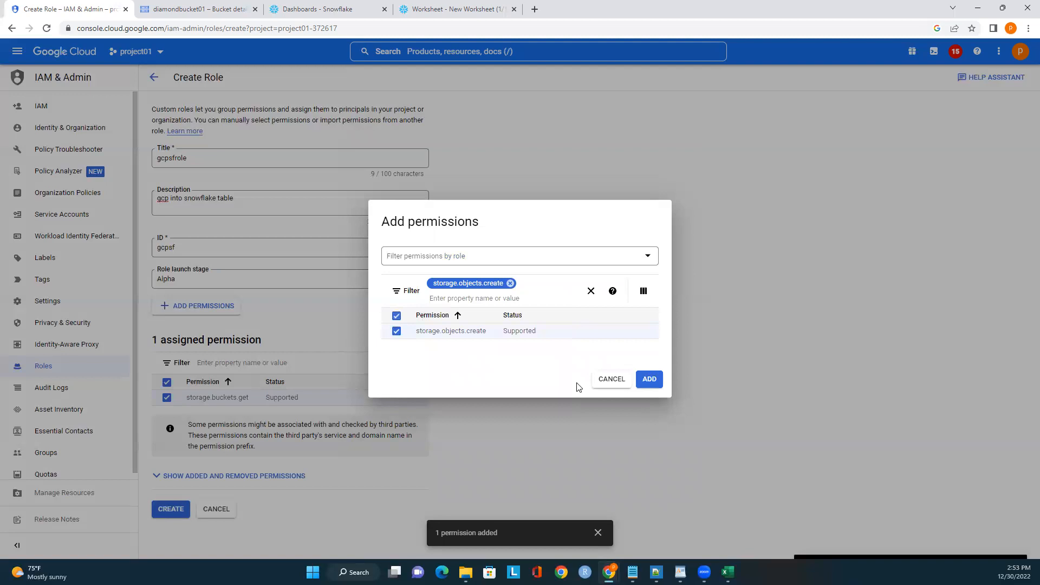
left_click(649, 379)
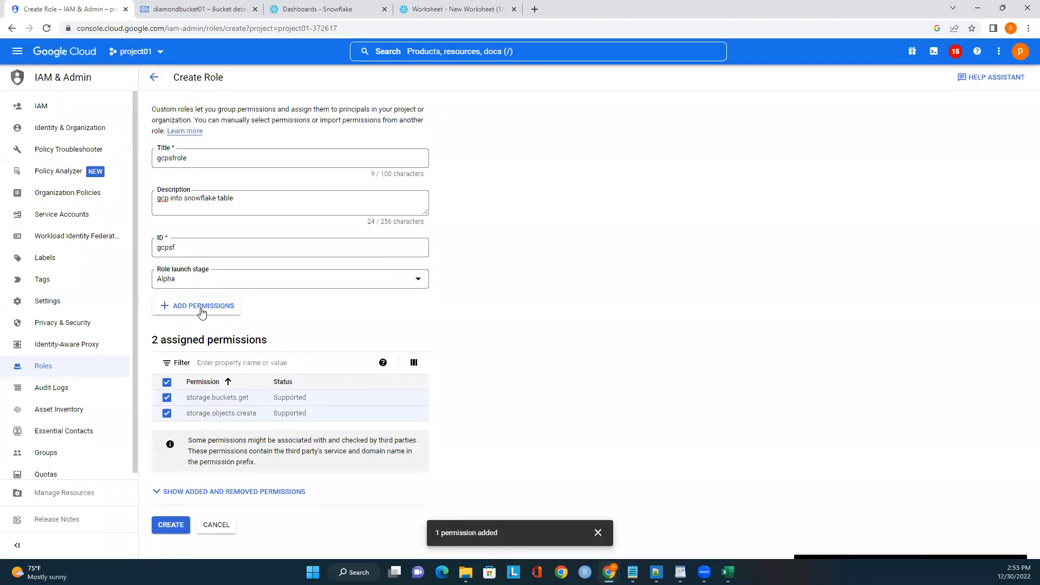
Step: Add the storage.objects.delete permission to the custom role
left_click(201, 307)
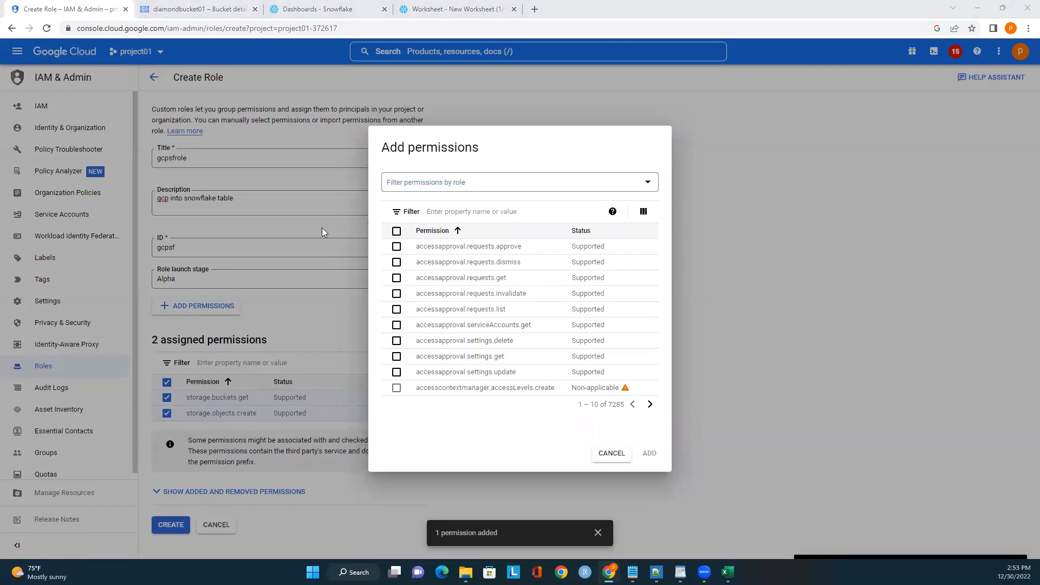
left_click(459, 210)
type("storage.objects.delete")
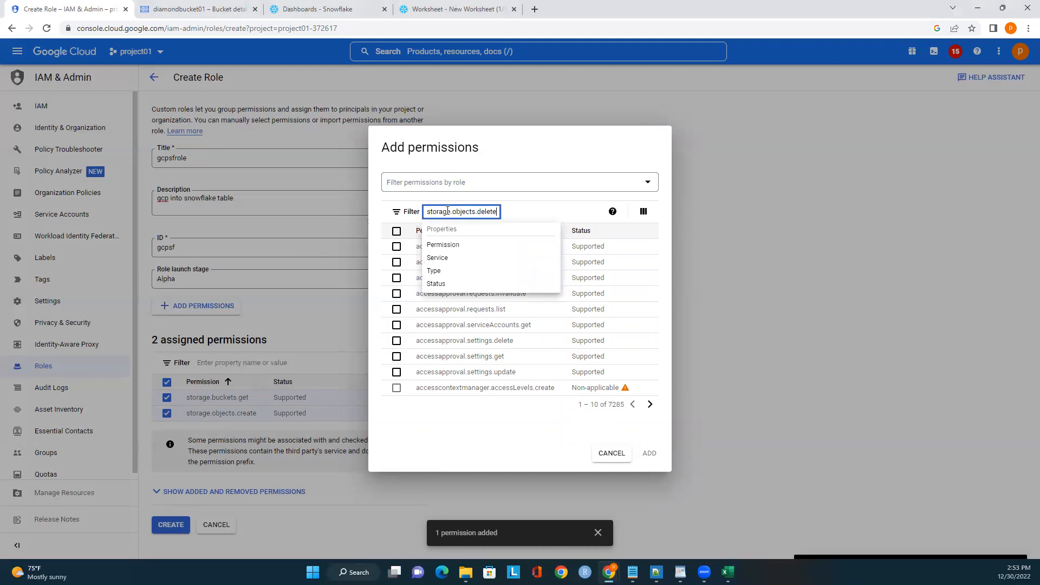
left_click(452, 247)
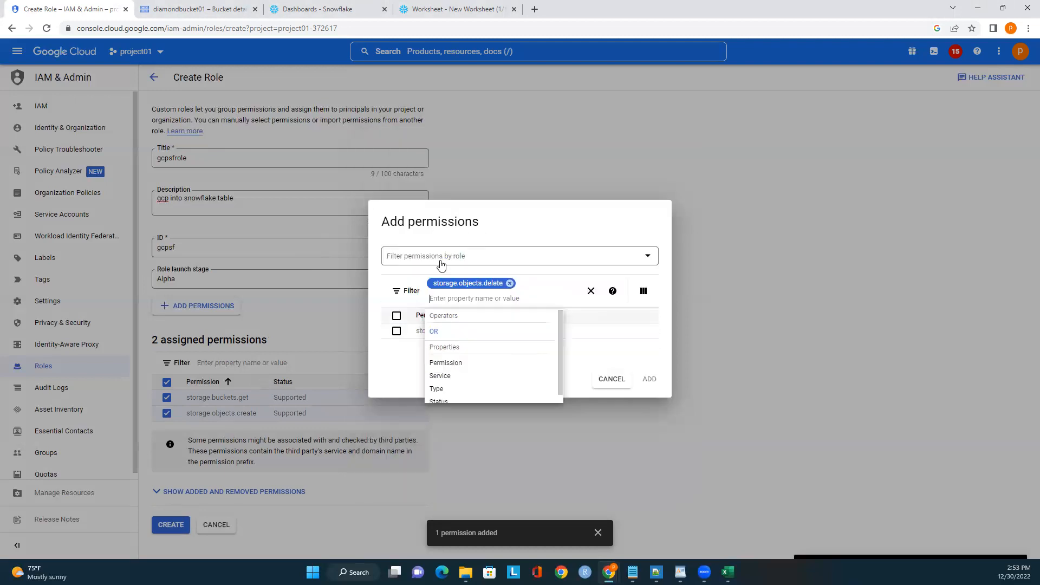
left_click(396, 331)
left_click(649, 380)
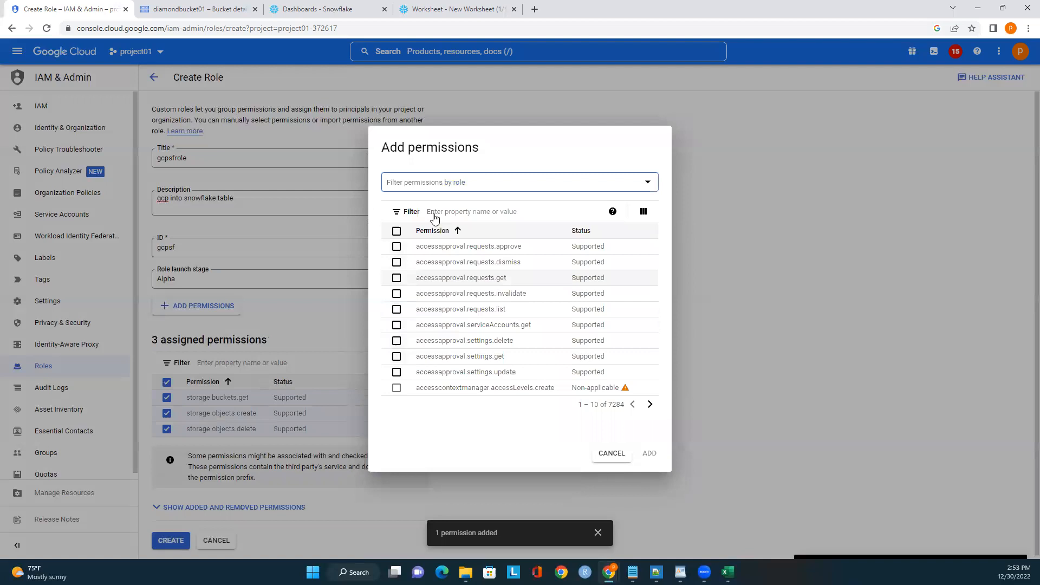
Step: Add the storage.objects.get permission to the custom role, not storage.objects.getIamPolicy
left_click(434, 210)
type("storage.objects.get")
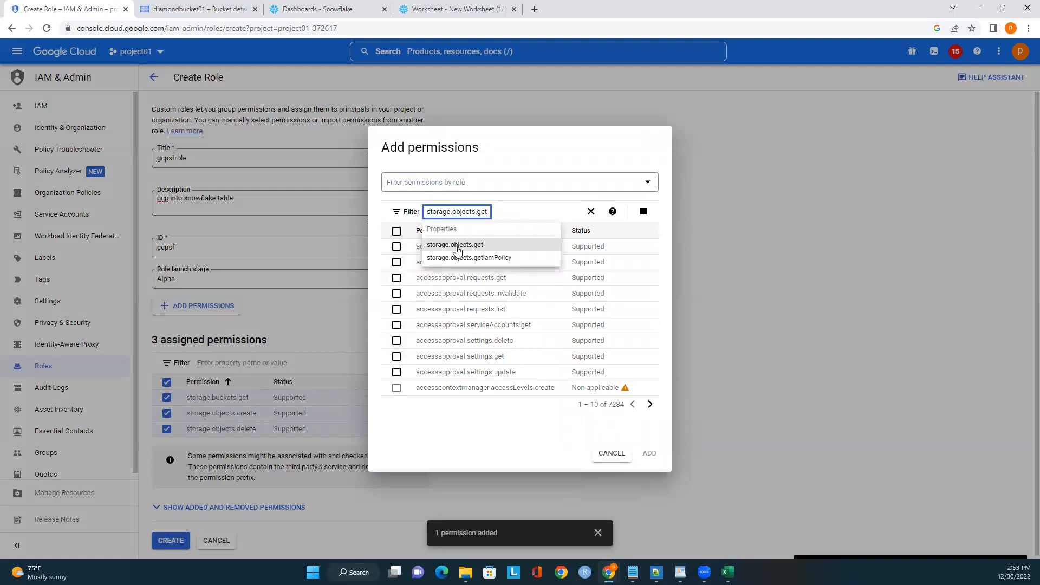
left_click(456, 247)
left_click(397, 331)
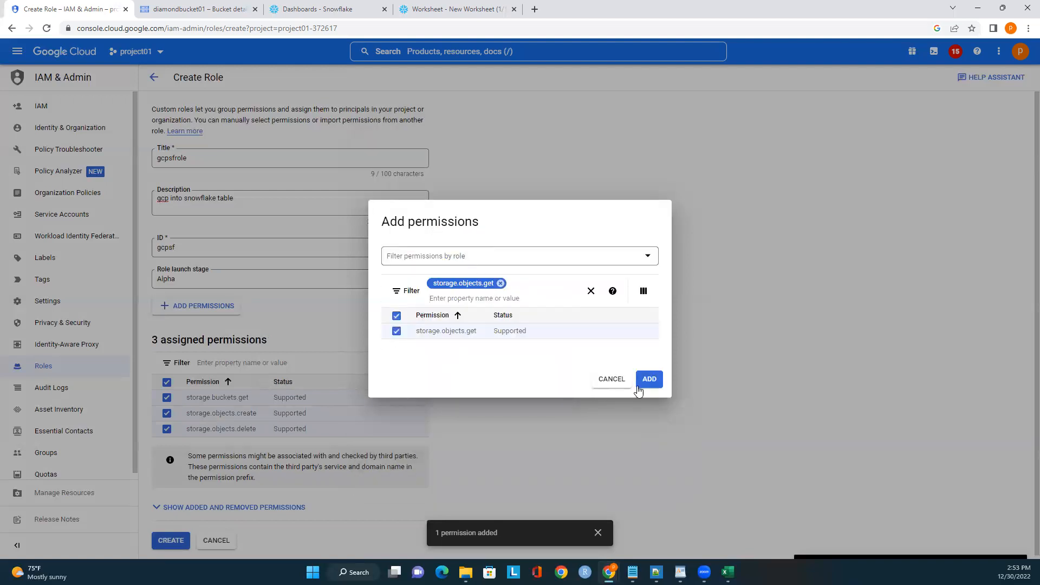
left_click(649, 378)
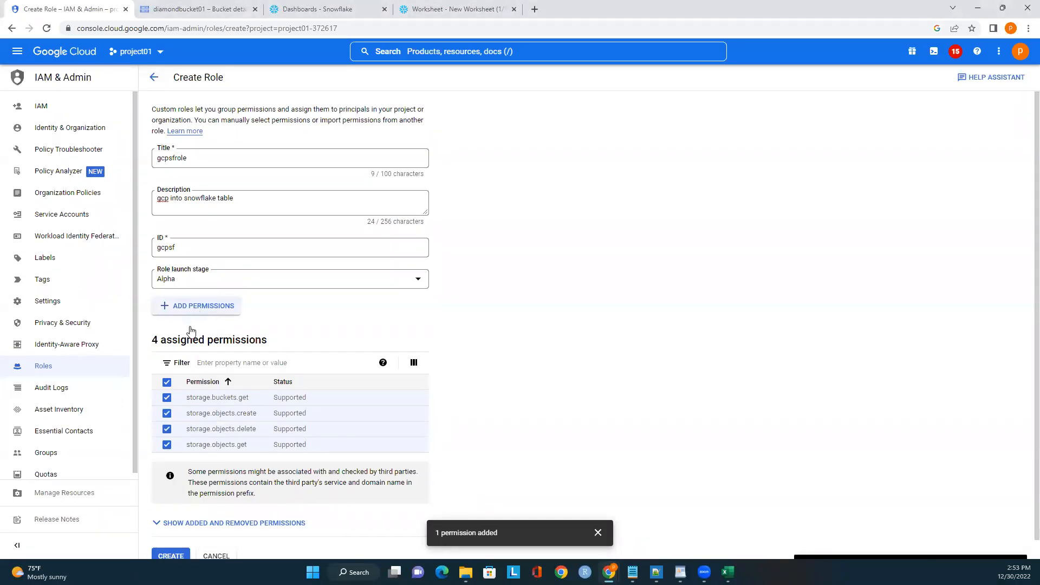
Step: Add the storage.objects.list permission to the custom role and create the role
left_click(193, 306)
left_click(457, 182)
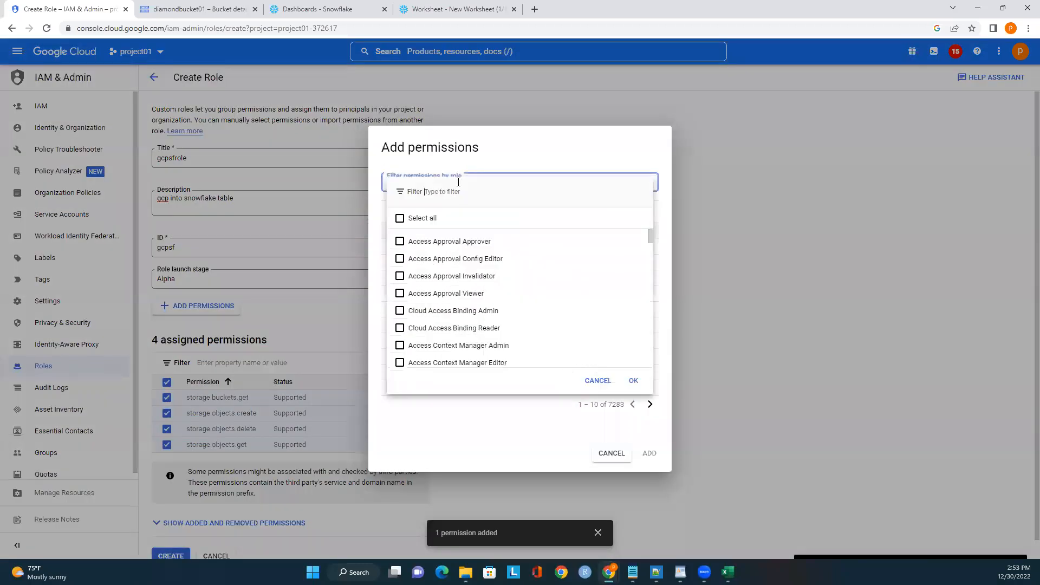
key("Escape")
left_click(466, 213)
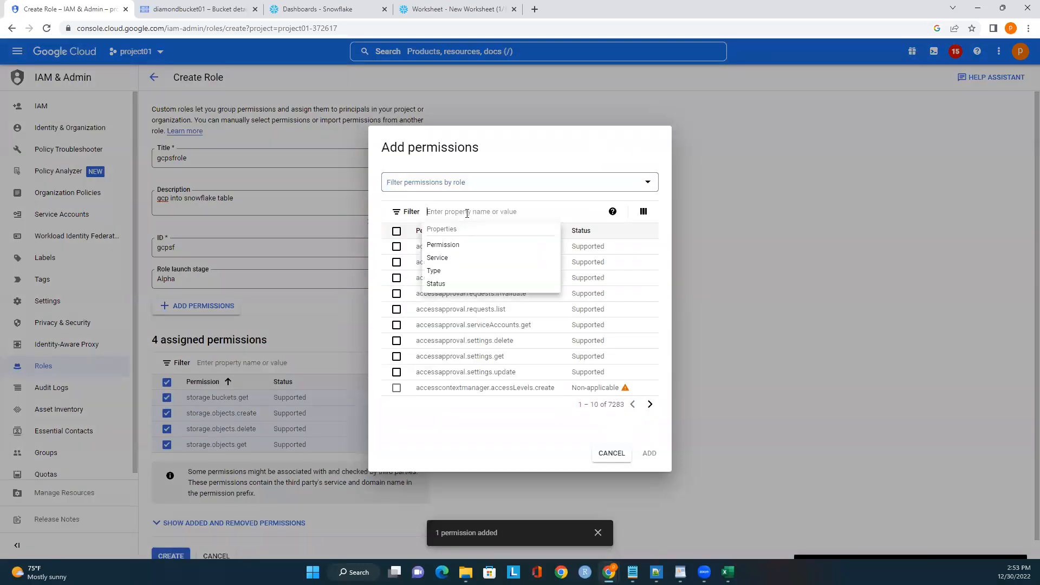
type("storage.objects.list")
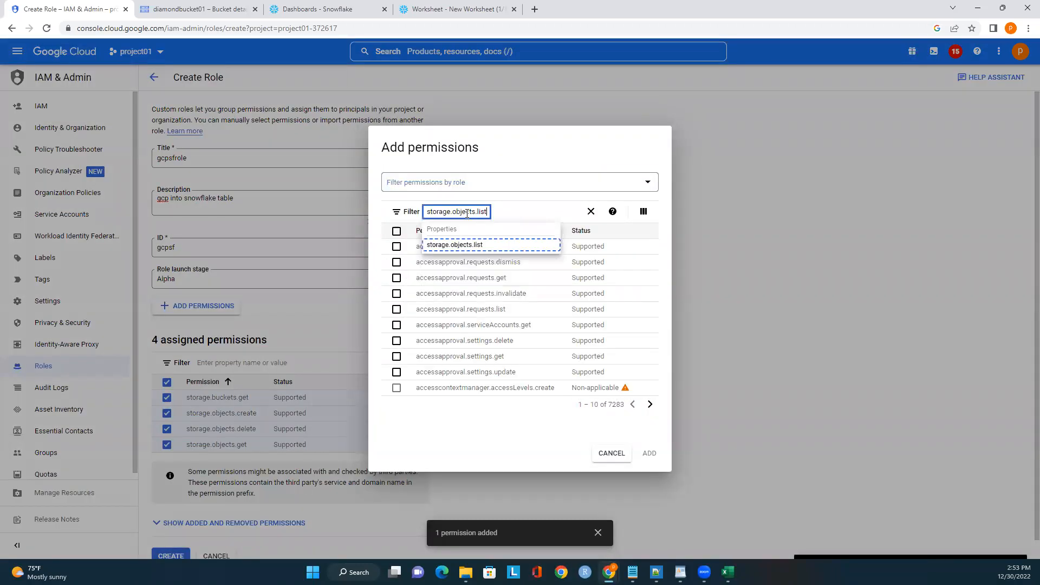
left_click(467, 249)
left_click(396, 331)
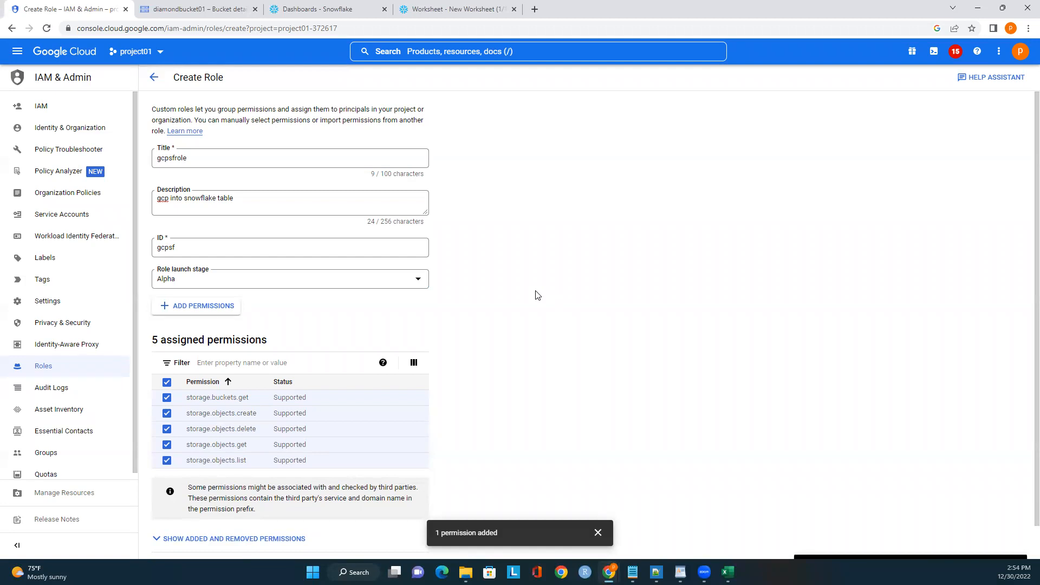
scroll(542, 379, "down", 1)
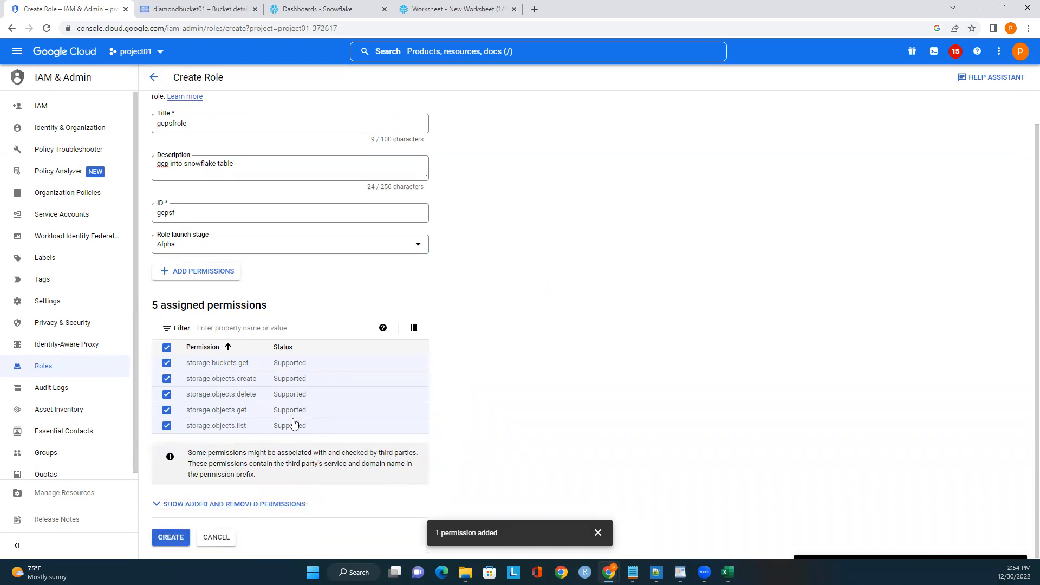
left_click(169, 538)
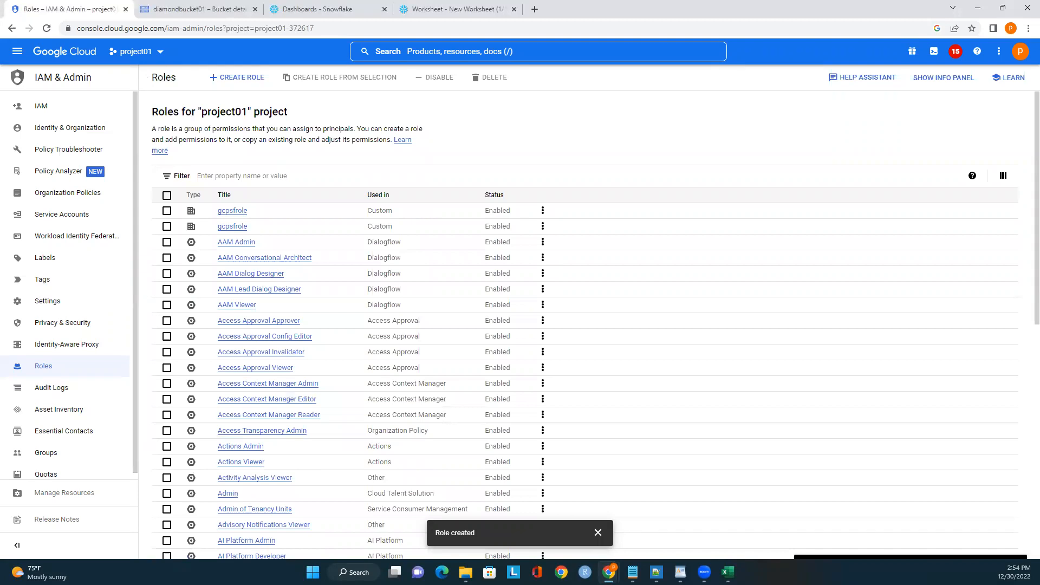
Step: Switch to Cloud Storage, open the permissions of diamondbucket01 from the bucket list and start granting access to a new principal
left_click(192, 10)
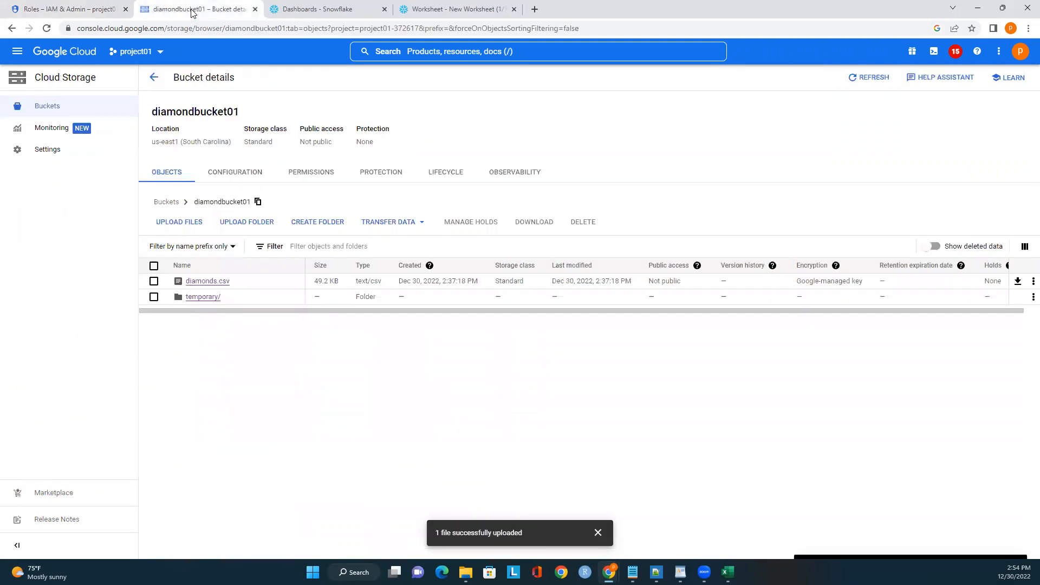
left_click(154, 77)
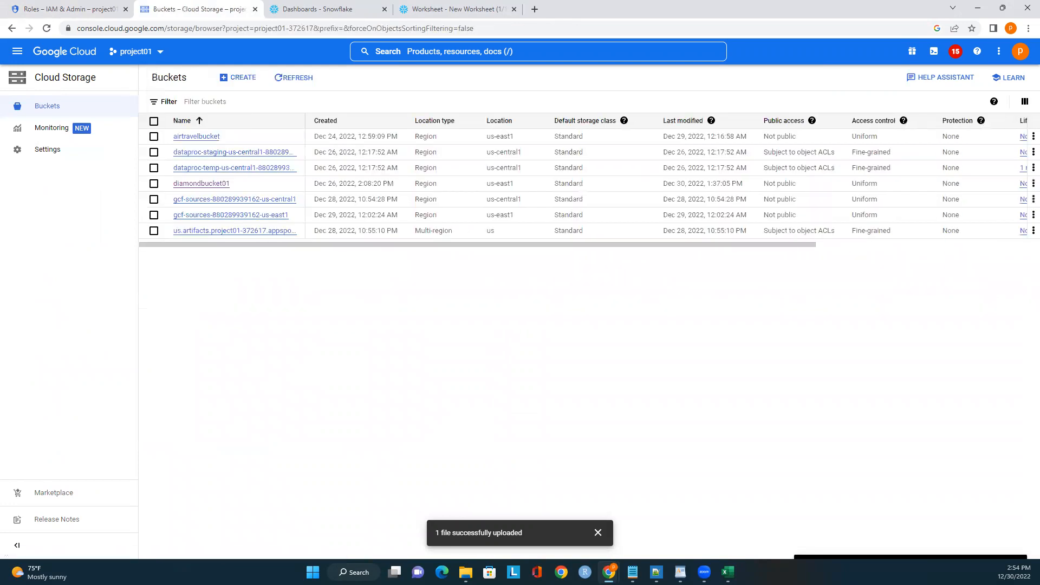
left_click(154, 183)
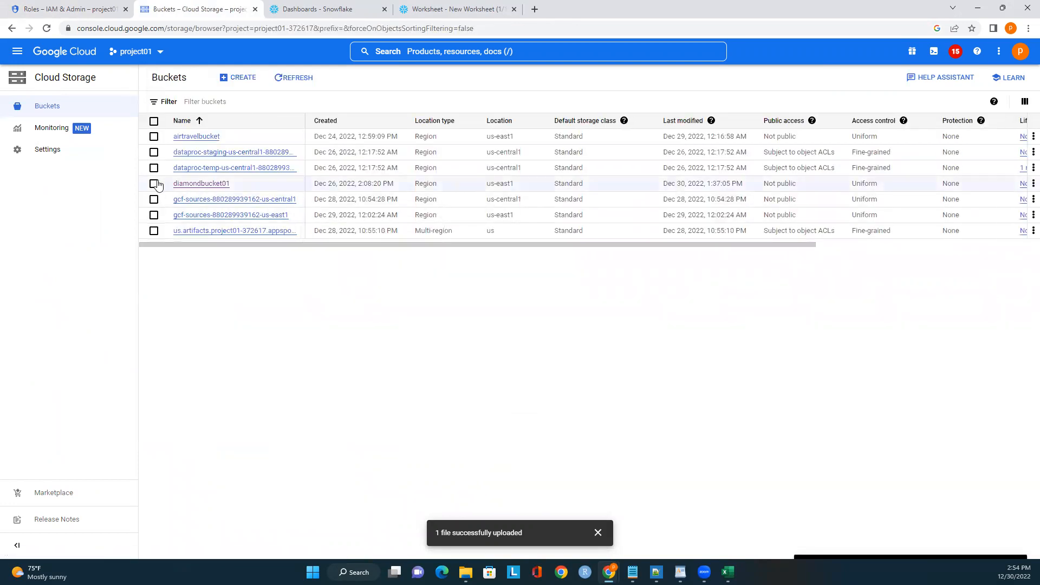
left_click(355, 79)
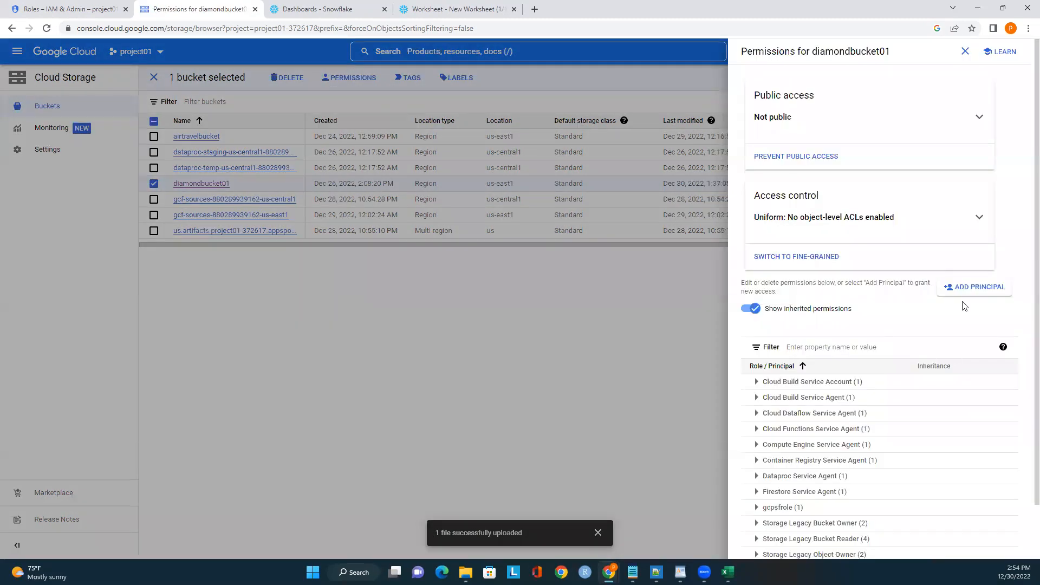
left_click(965, 289)
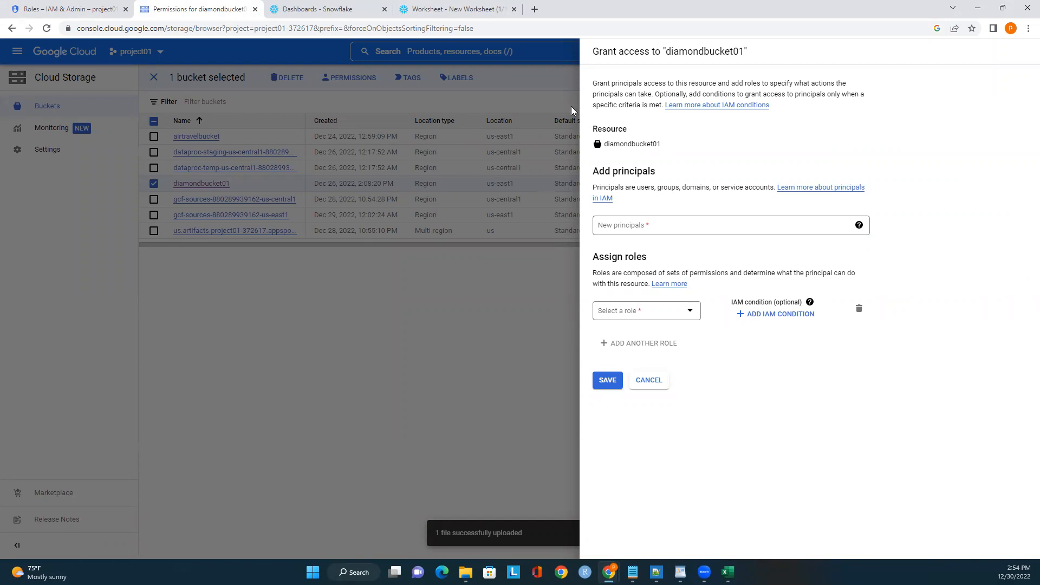
left_click(442, 5)
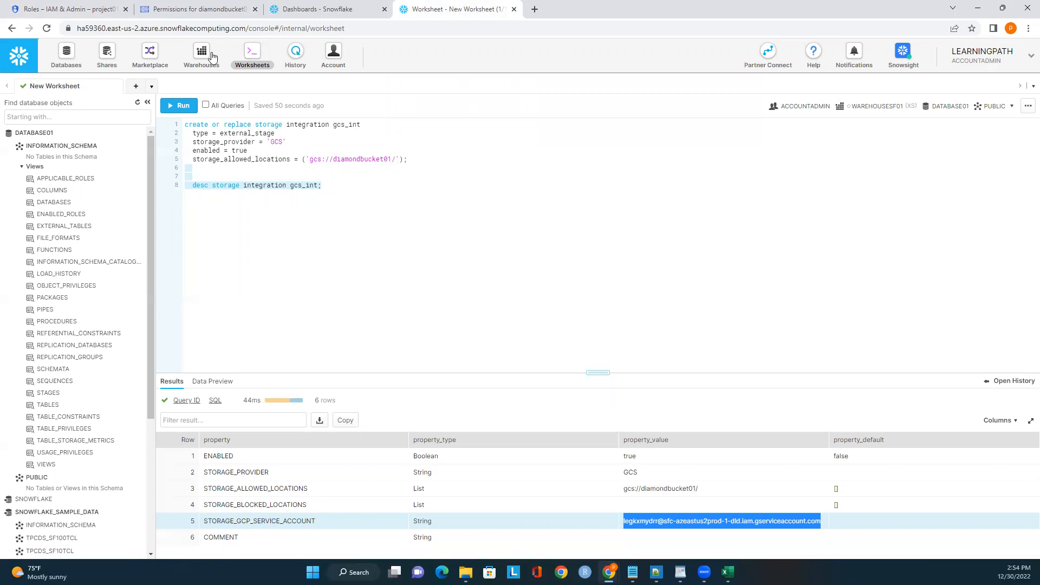
left_click(214, 9)
left_click(640, 223)
type("storage.objects.list")
key("ctrl+a")
key("BackSpace")
Step: Copy the STORAGE_GCP_SERVICE_ACCOUNT value from the Snowflake worksheet results and add it as the new principal for diamondbucket01
left_click(457, 9)
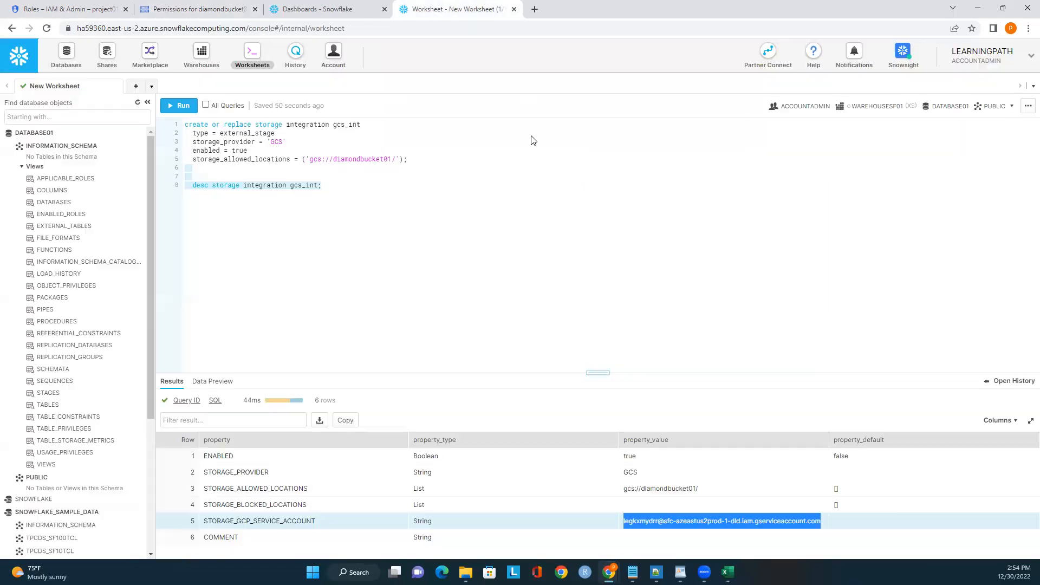
right_click(746, 519)
left_click(758, 450)
left_click(206, 10)
key("ctrl+v")
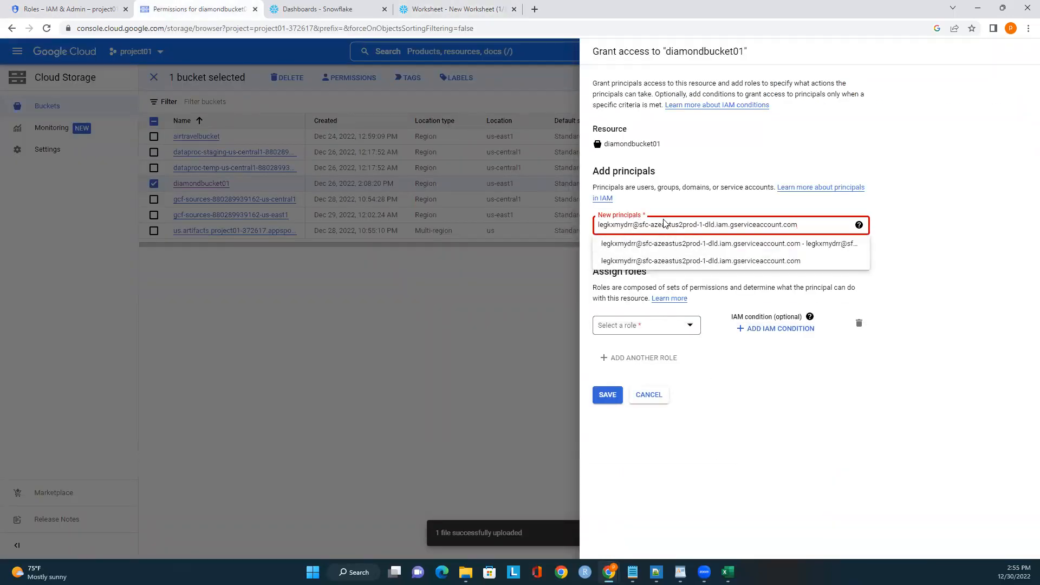
left_click(697, 265)
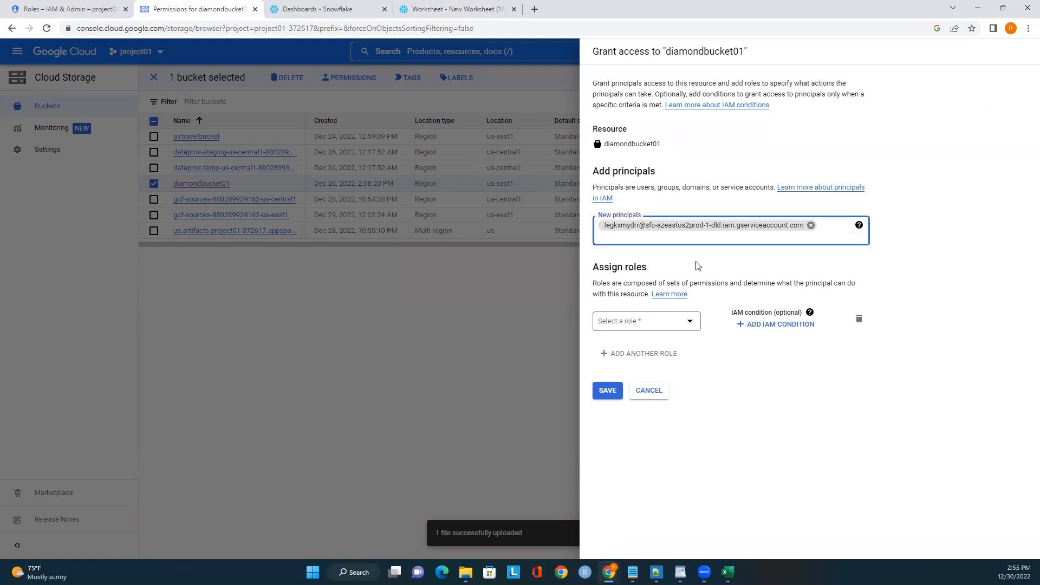
Step: Choose the custom role gcpsfrole for the new principal on diamondbucket01
left_click(690, 321)
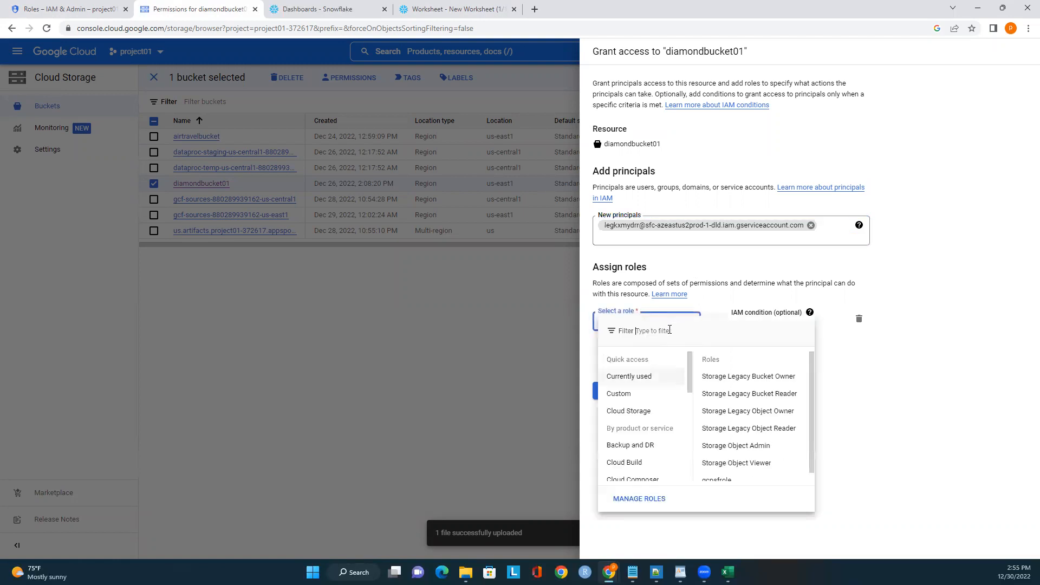
type("gcpsf")
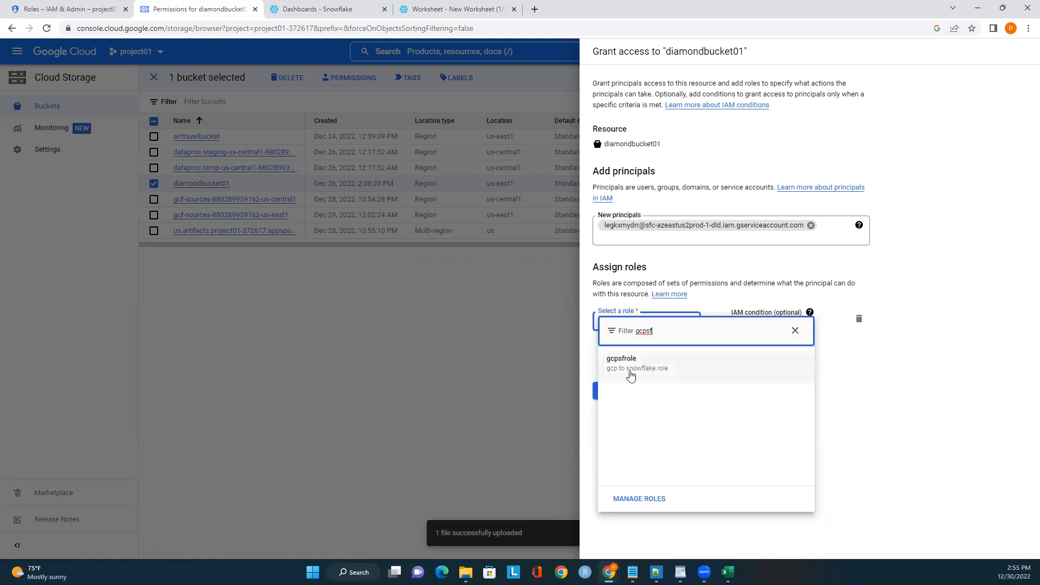
left_click(630, 370)
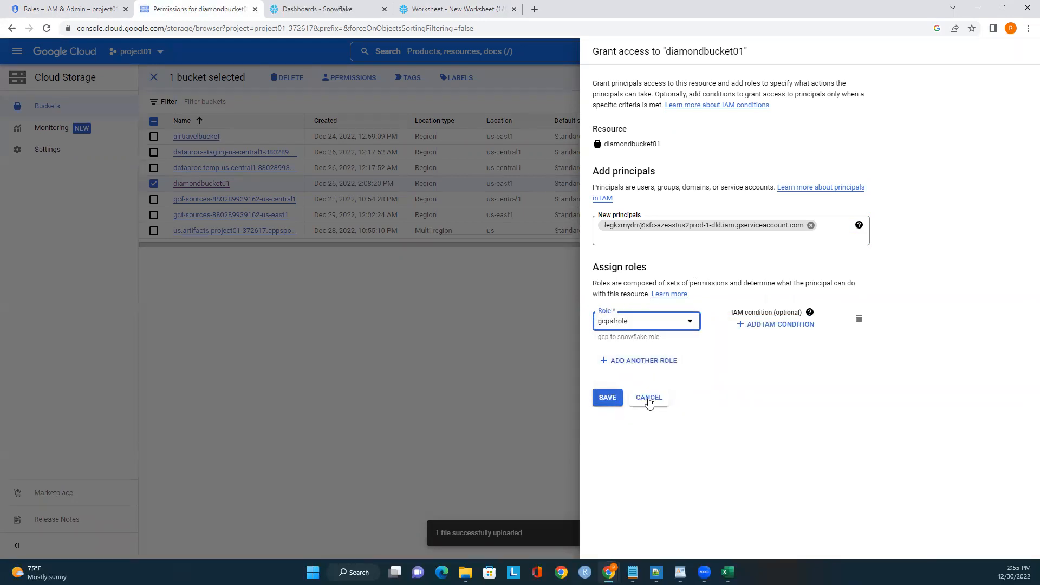
Step: Save the gcpsfrole assignment for the new principal on diamondbucket01 and close the bucket's permissions
left_click(609, 405)
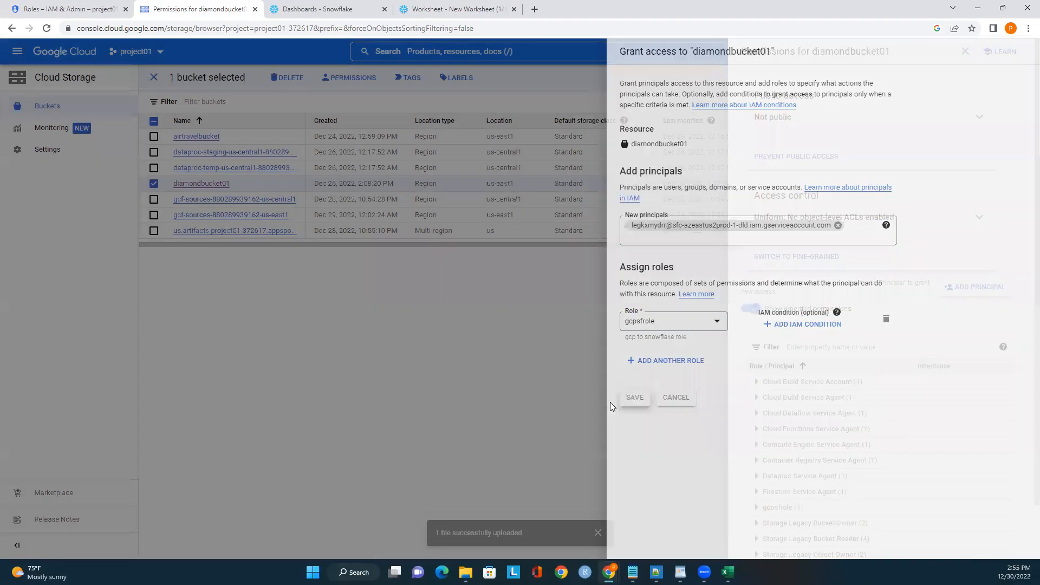
scroll(886, 342, "down", 1)
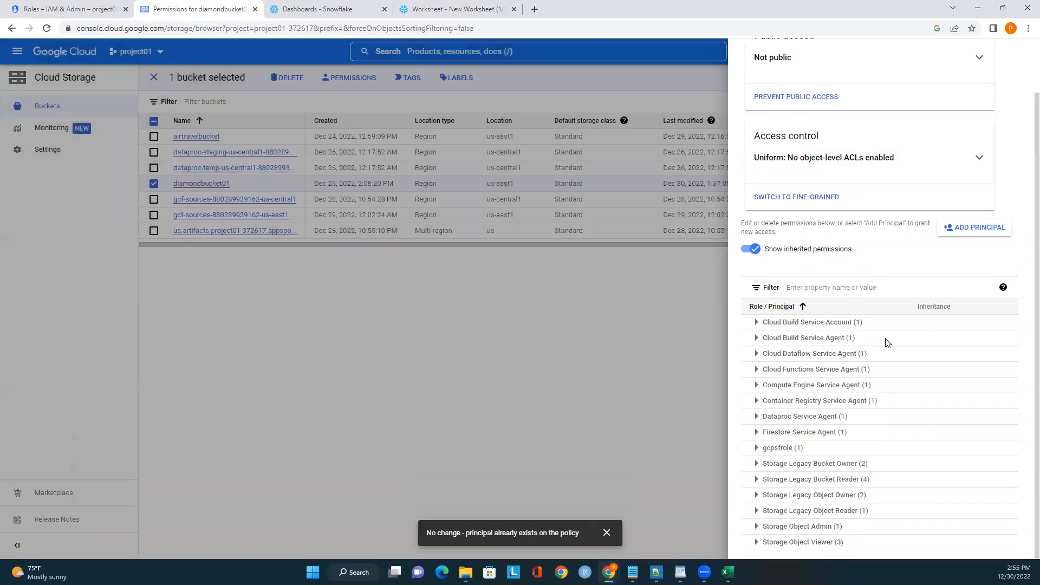
scroll(875, 360, "up", 1)
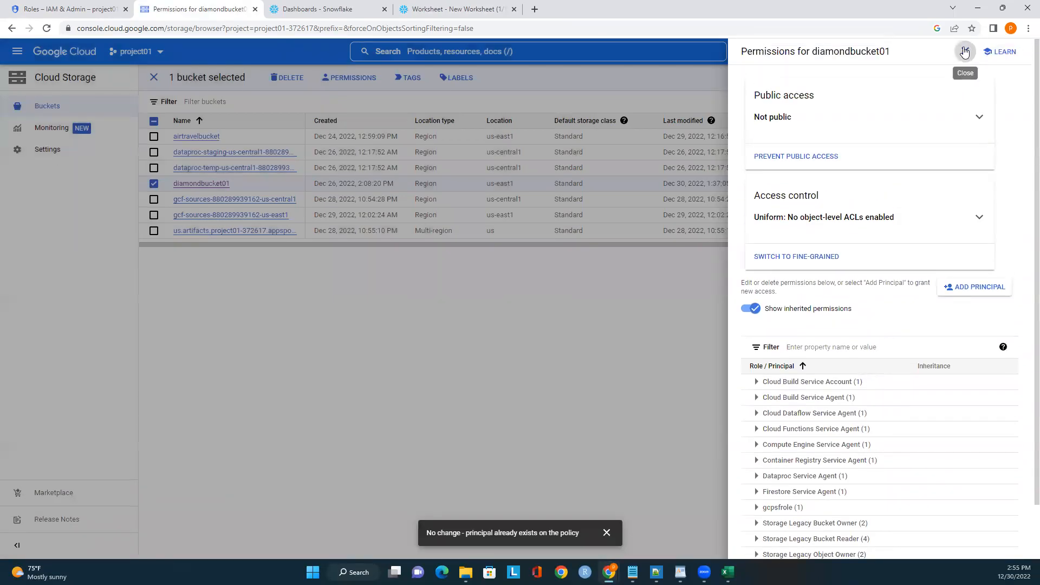
left_click(965, 52)
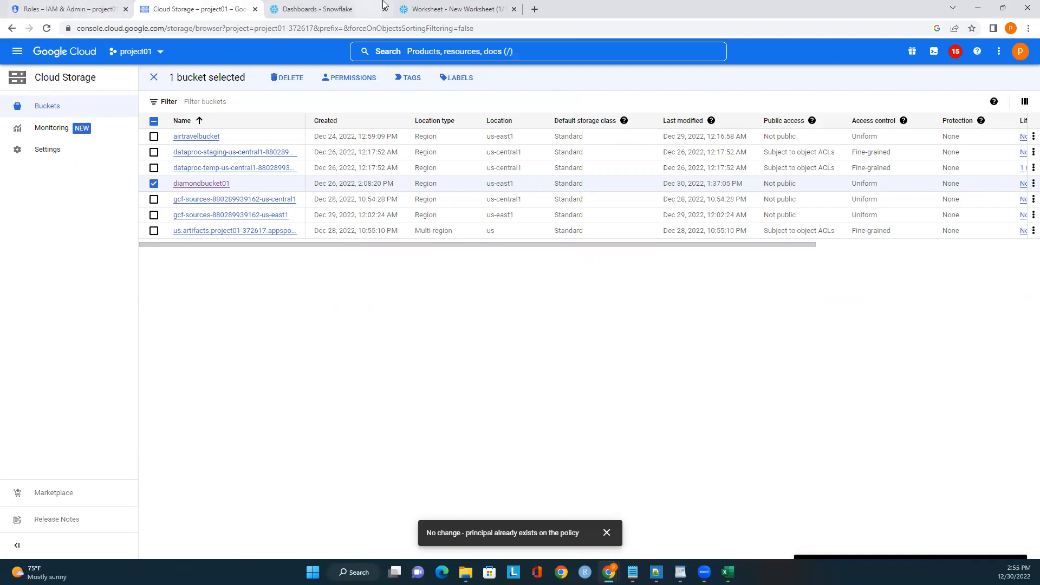
Step: Switch to the Snowflake worksheet, add the statement create role my_role; below the desc statement and run it
left_click(451, 8)
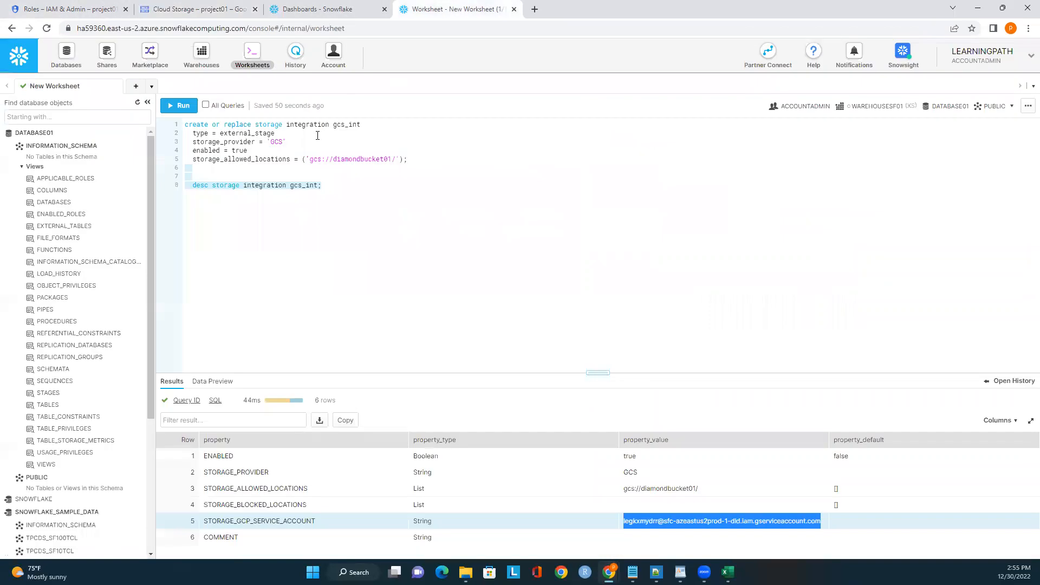
left_click(338, 185)
key("Return")
key("Return")
type("create r")
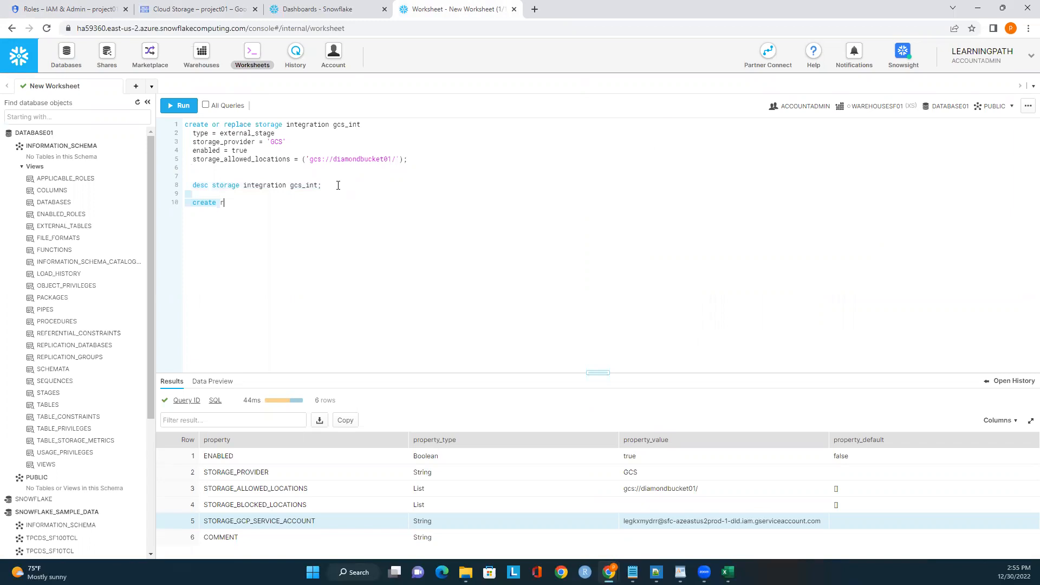
type("ole my_role;")
left_click_drag(271, 202, 190, 202)
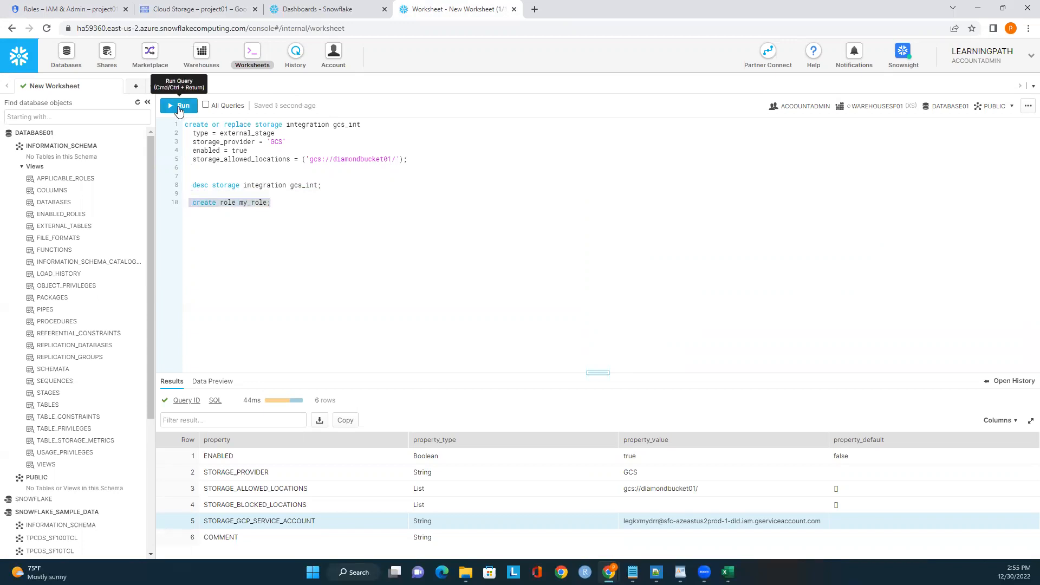
left_click(177, 107)
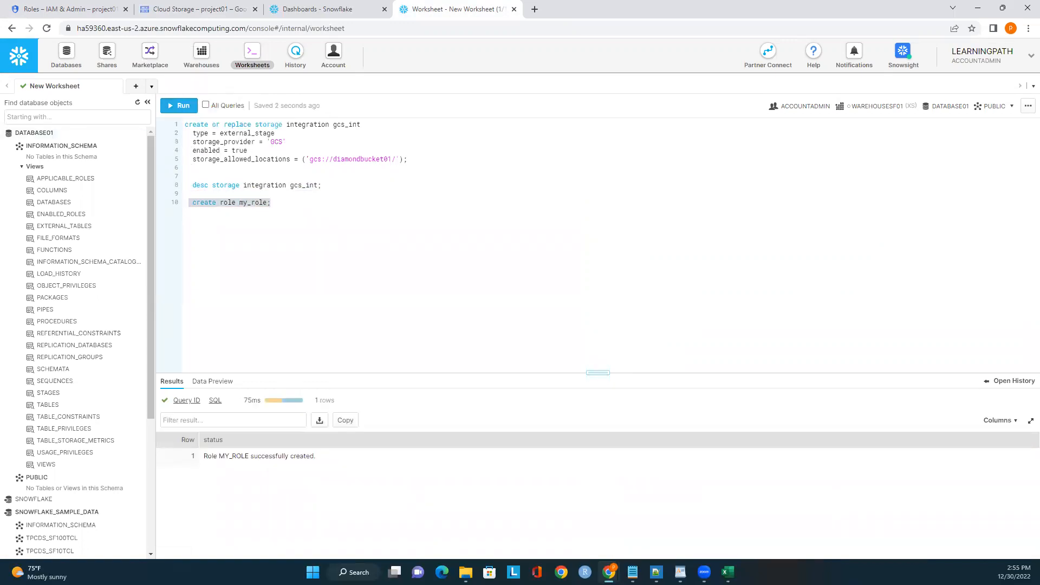
Step: Add the statement grant create stage on schema public to role myrole; to the worksheet and run it
left_click(656, 572)
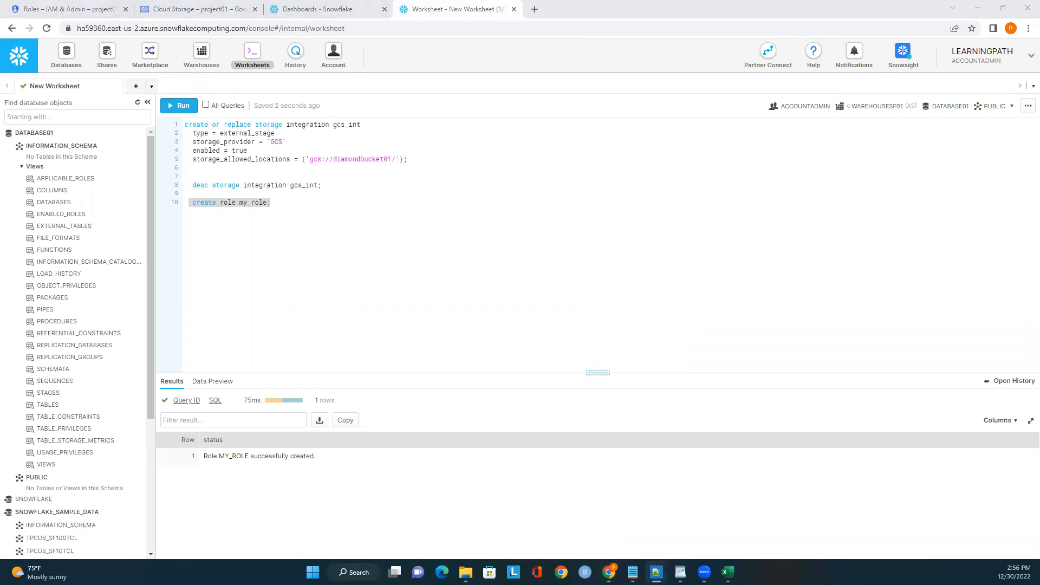
left_click(273, 208)
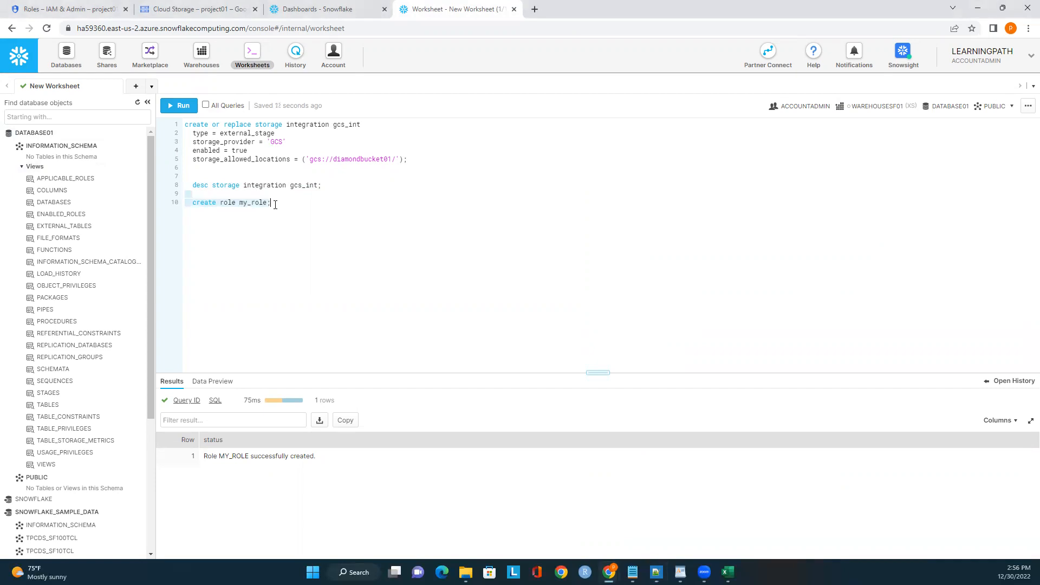
key("Return")
key("Return")
key("ctrl+v")
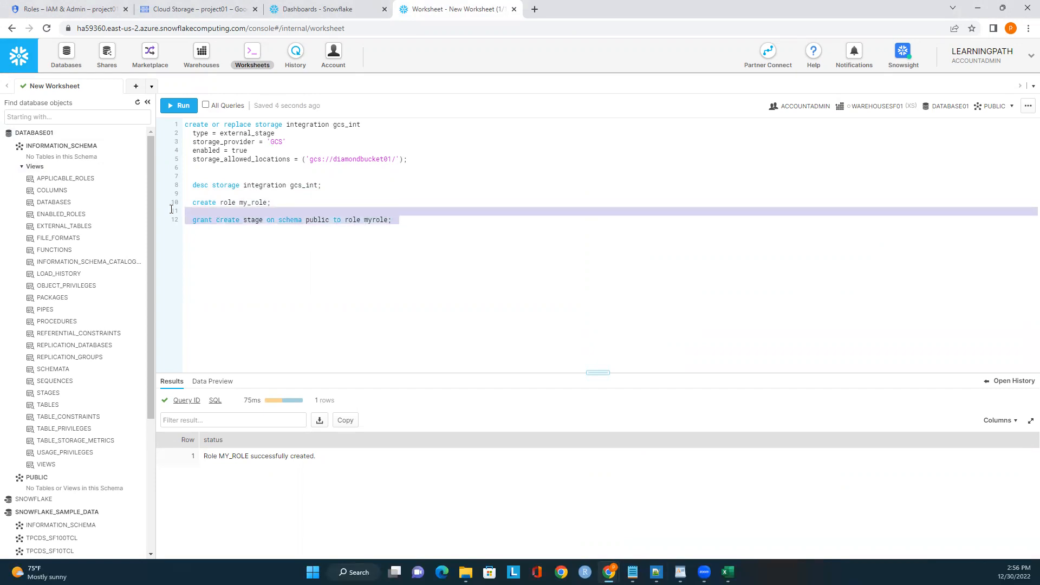
left_click(187, 108)
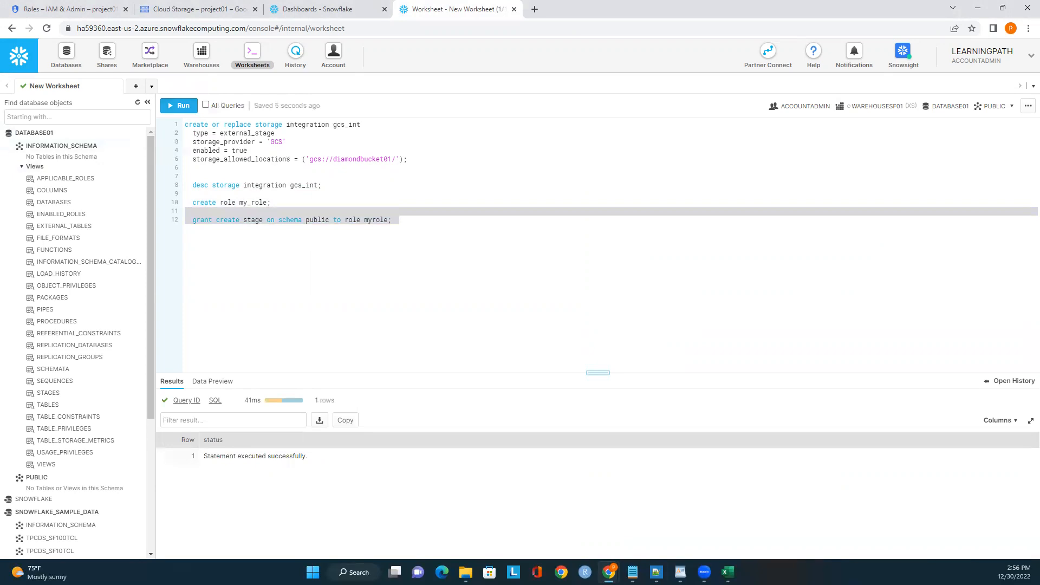
Step: Add the statement grant usage on integration gcs_int to role myrole; and run only that line
key("alt+Tab")
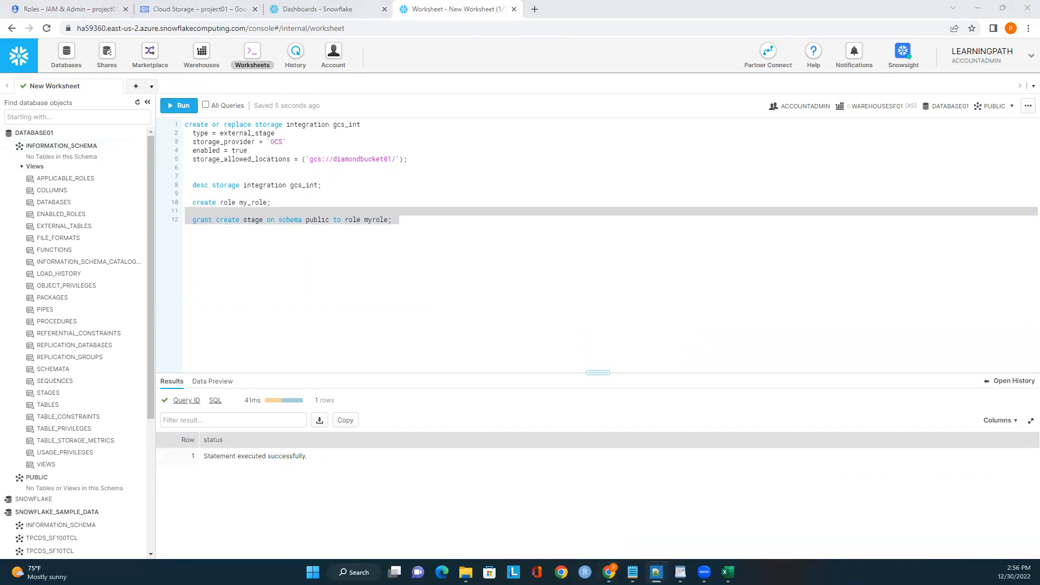
key("alt+Tab")
key("ctrl+v")
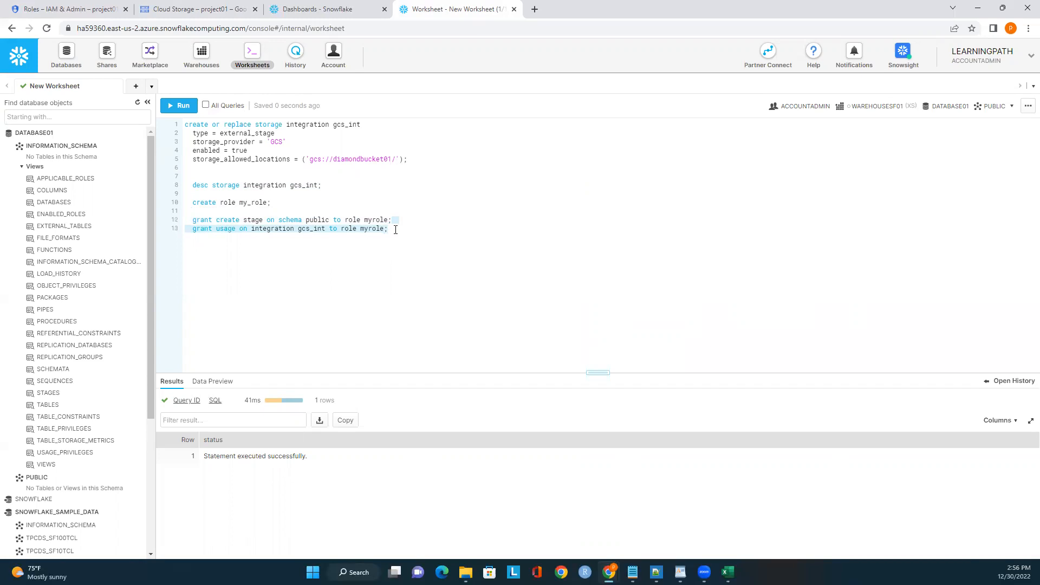
left_click(182, 229)
left_click(179, 105)
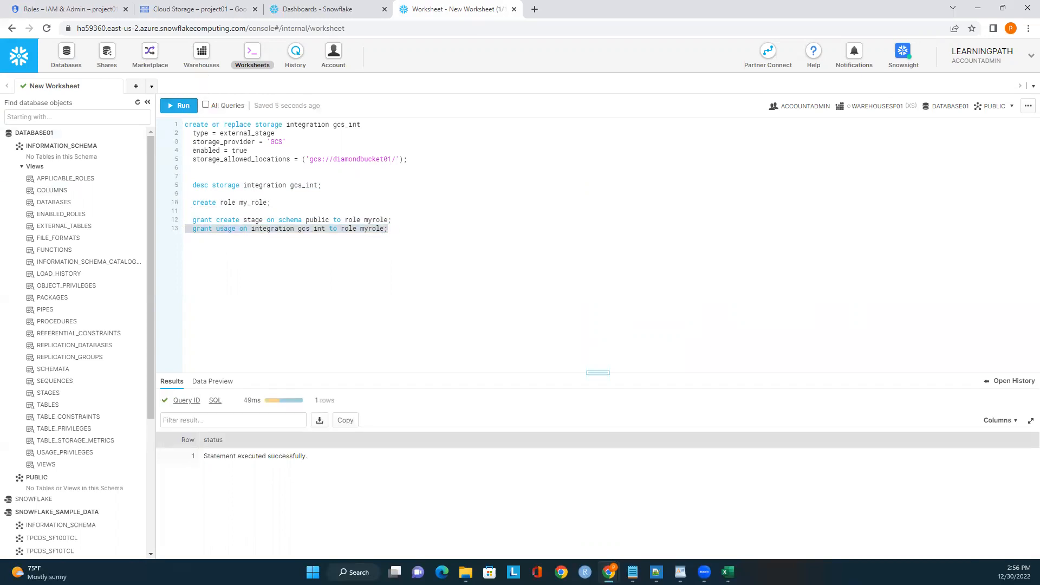
Step: Add the statement use schema database01.public; at the end of the worksheet and run it
key("alt+Tab")
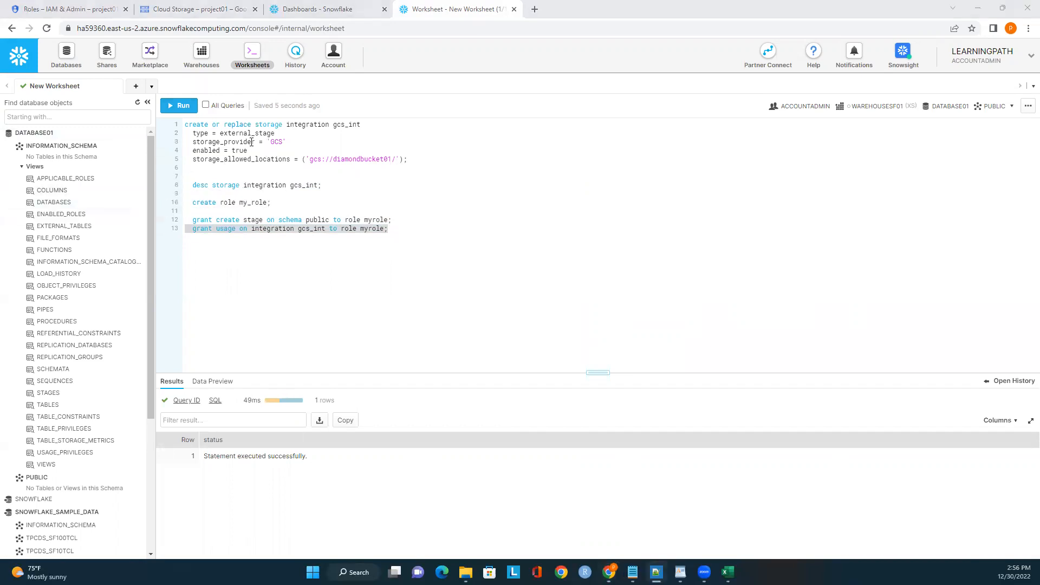
key("alt+Tab")
key("ctrl+v")
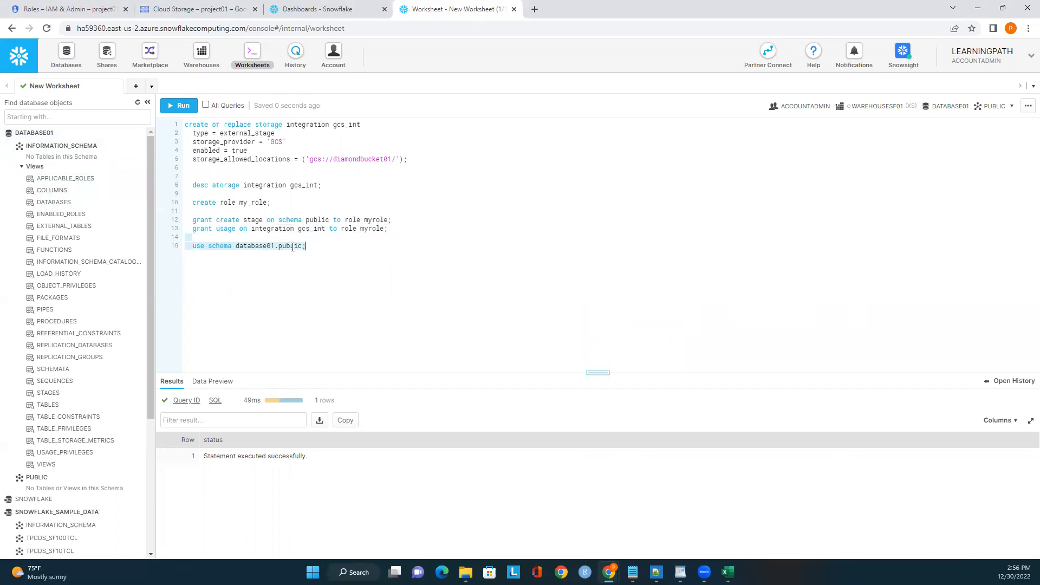
left_click_drag(319, 247, 186, 247)
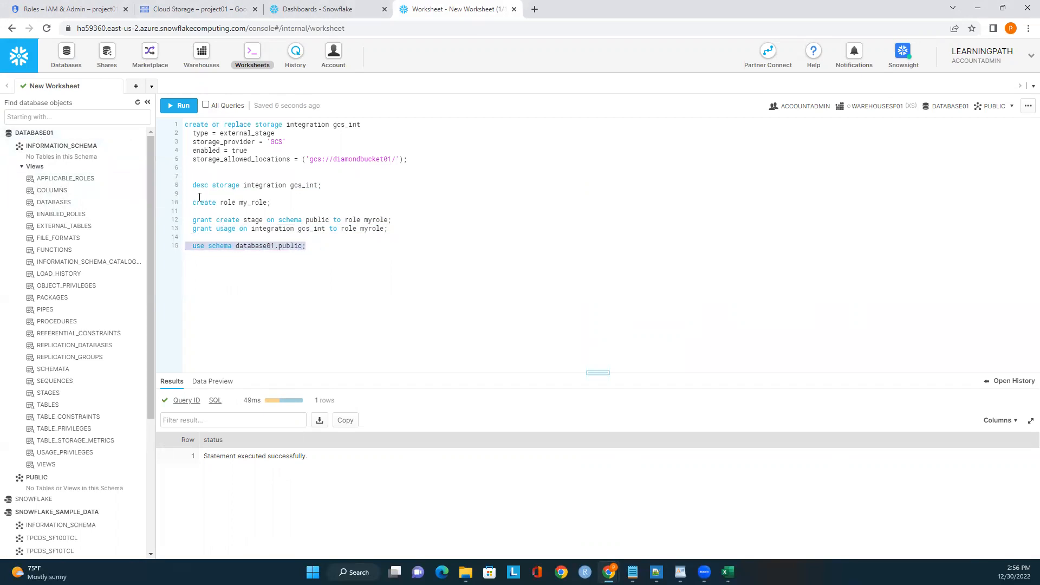
left_click(179, 105)
Step: Switch to Cloud Storage and open diamondbucket01 to examine the diamonds.csv source file
key("alt+Tab")
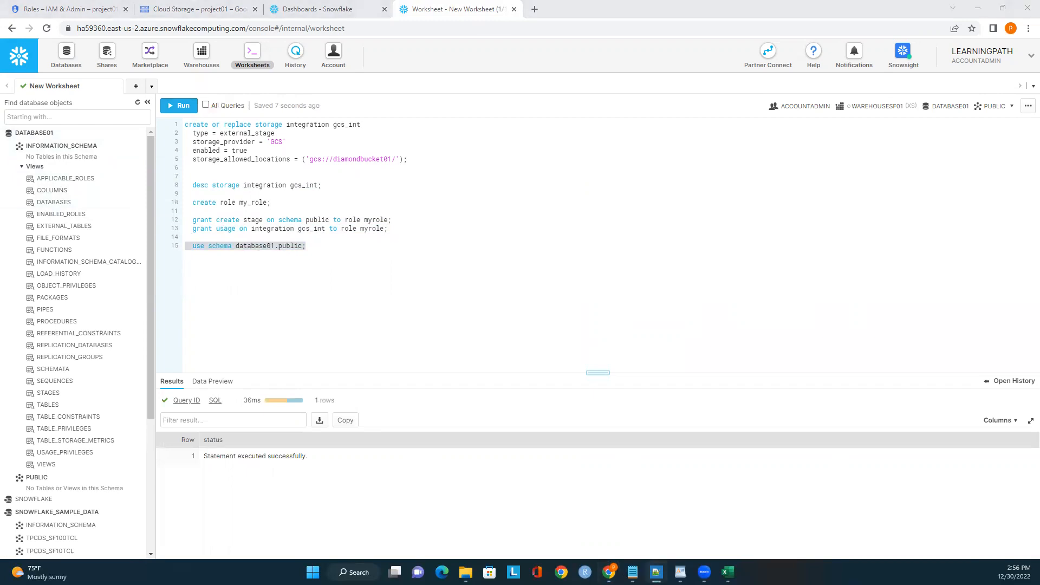
left_click(200, 8)
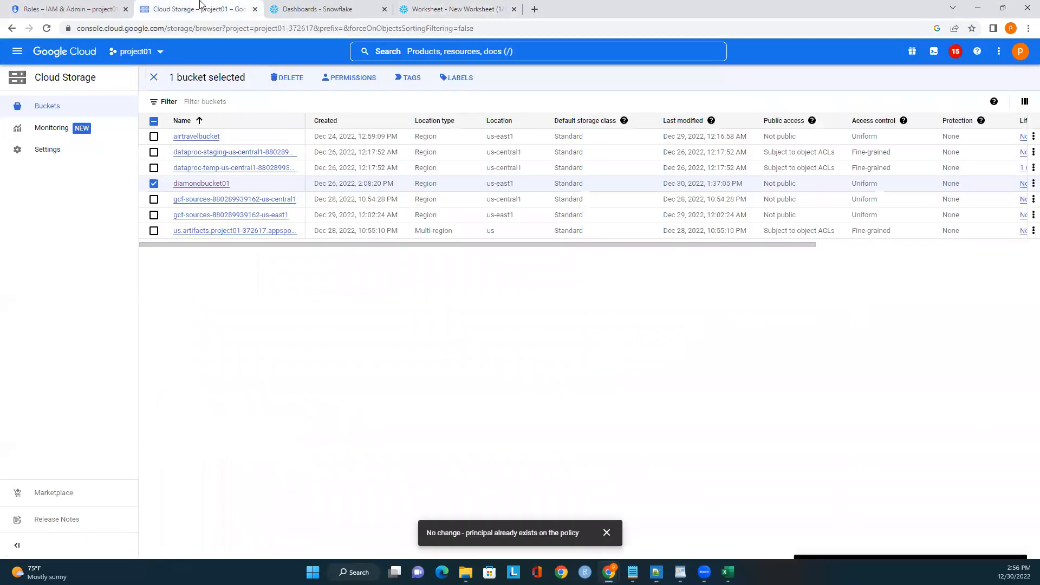
left_click(208, 183)
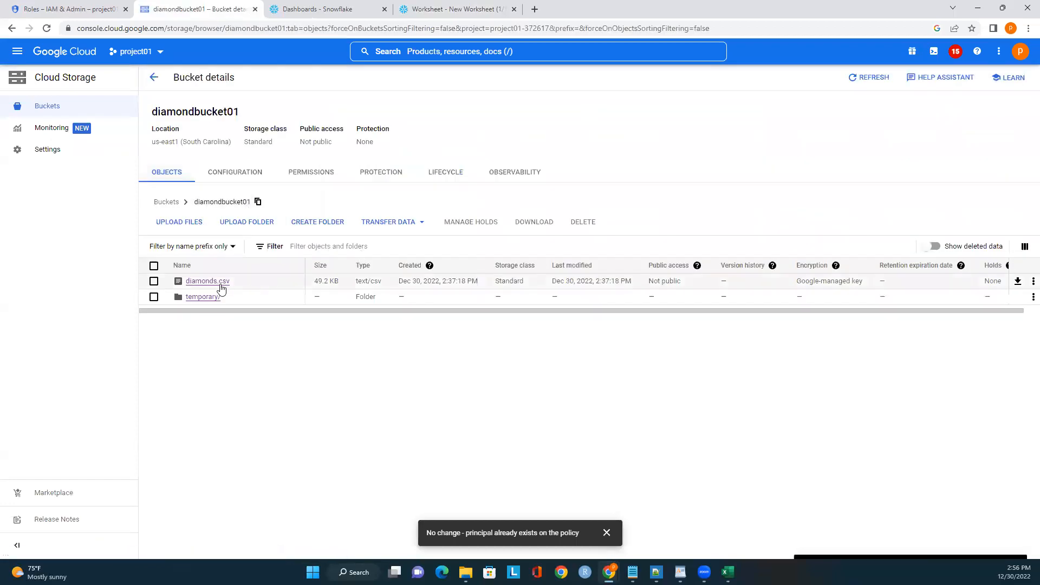
Step: In the Snowflake worksheet, create or replace file format my_csv_format with type csv, field_delimiter ',', skip_header 1 and error_on_column_count_mismatch=false, and run it
left_click(446, 12)
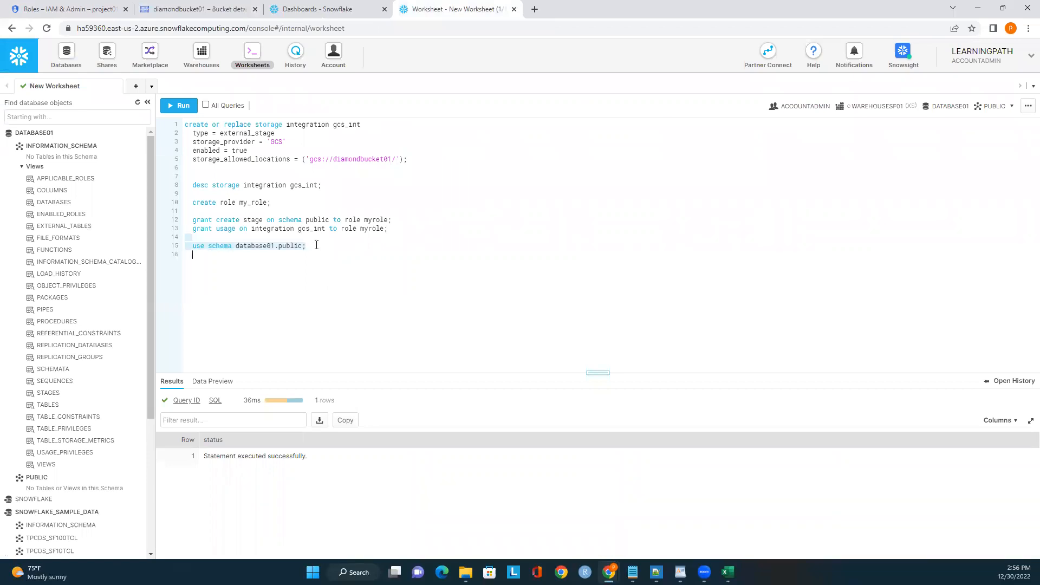
key("Return")
type("create or replace file format my_csv_format type = csv field_delimiter = ',' skip_header = 1 error_on_column_count_mismatch=false;")
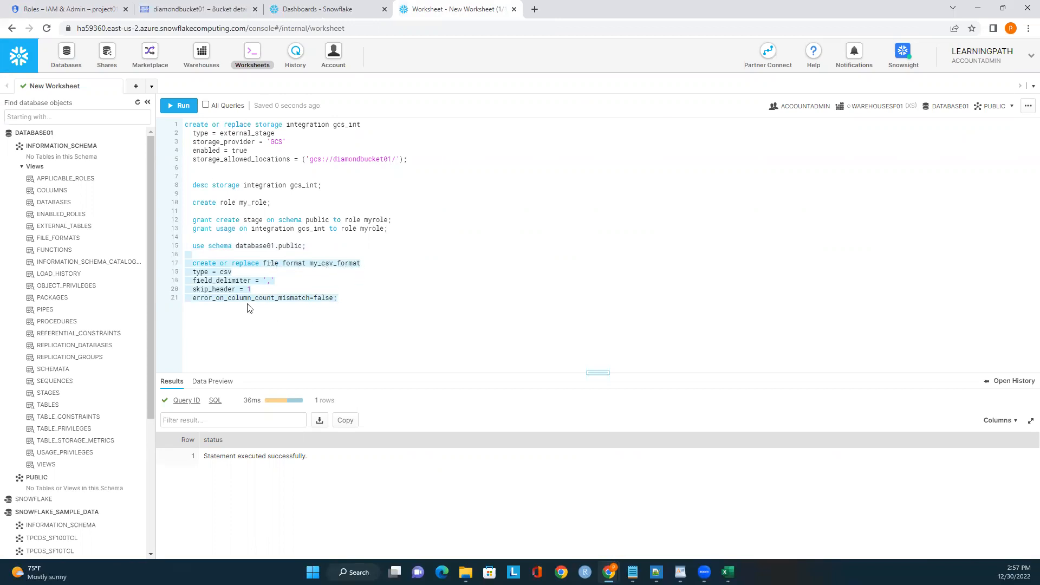
left_click_drag(232, 272, 194, 271)
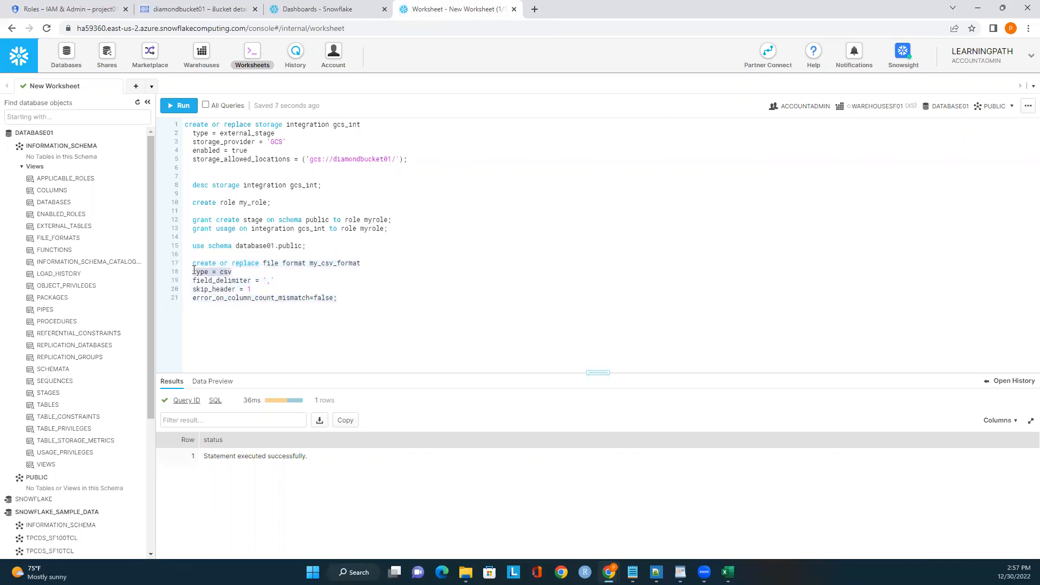
left_click(272, 280)
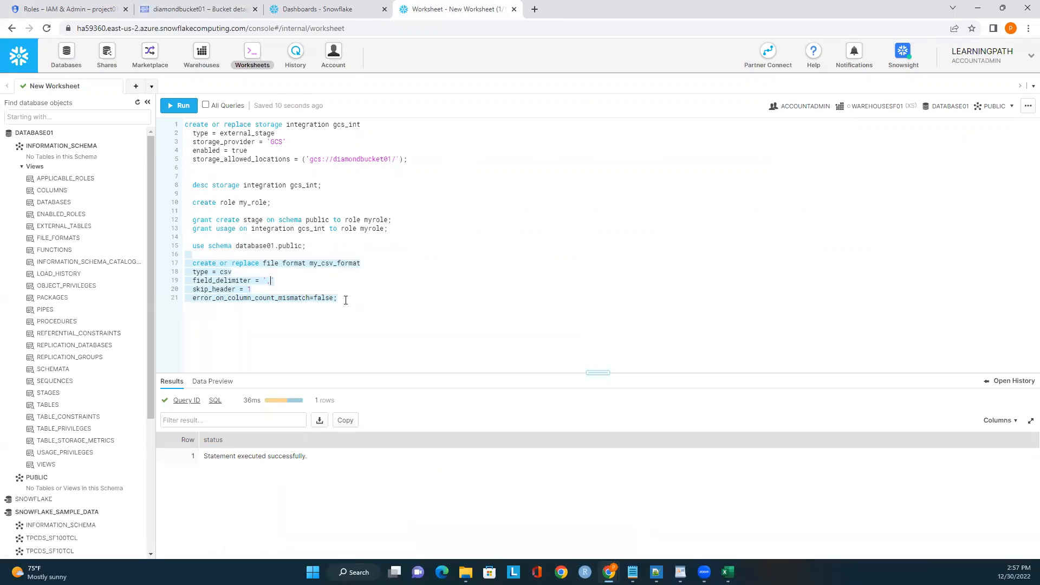
left_click_drag(332, 296, 184, 261)
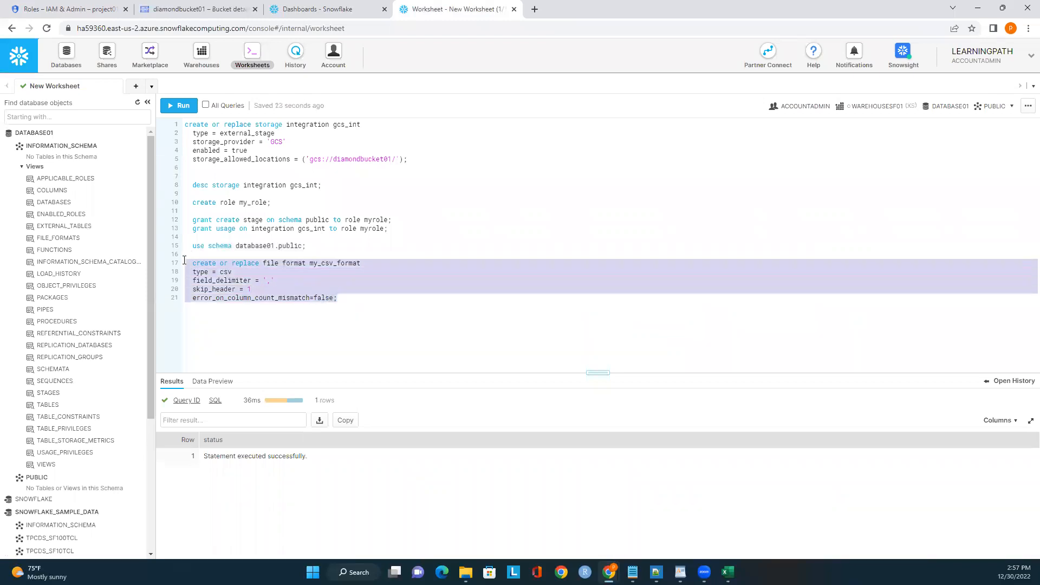
left_click(181, 115)
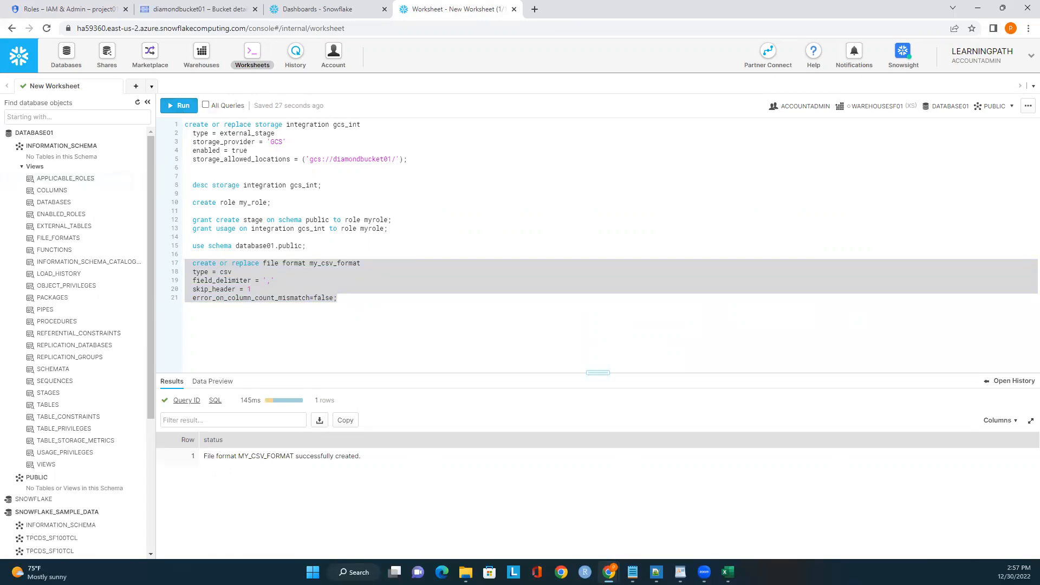
Step: Add a create stage my_gcs_stage statement with url 'gcs://diamondbucket01', storage_integration gcs_int and file_format my_csv_format
key("alt+Tab")
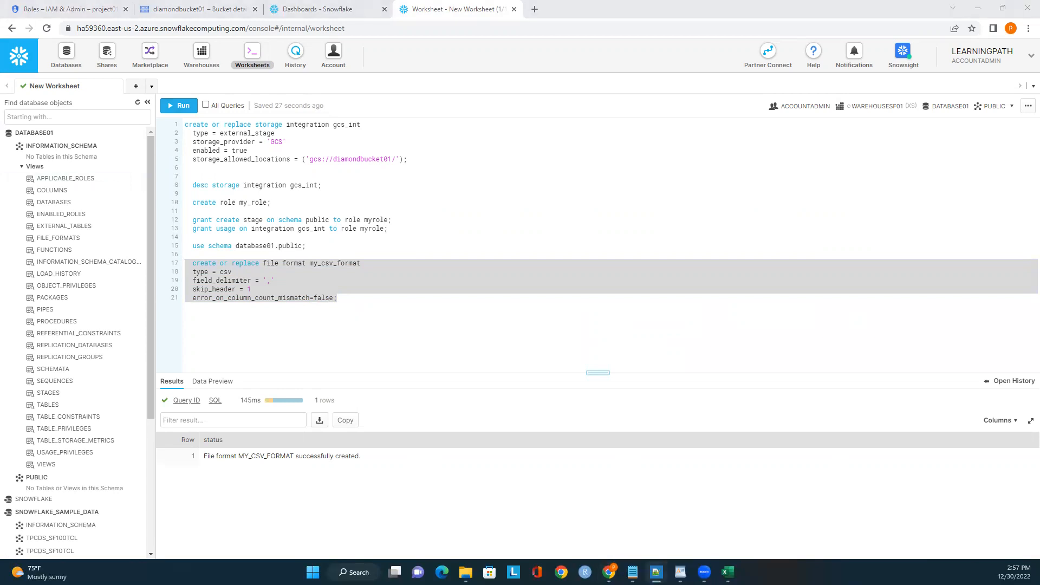
key("alt+Tab")
left_click(351, 297)
key("Return")
key("Return")
type("create stage my_gcs_stage url = 'gcs://diamondbucket01' storage_integration = gcs_int file_format = my_csv_format;")
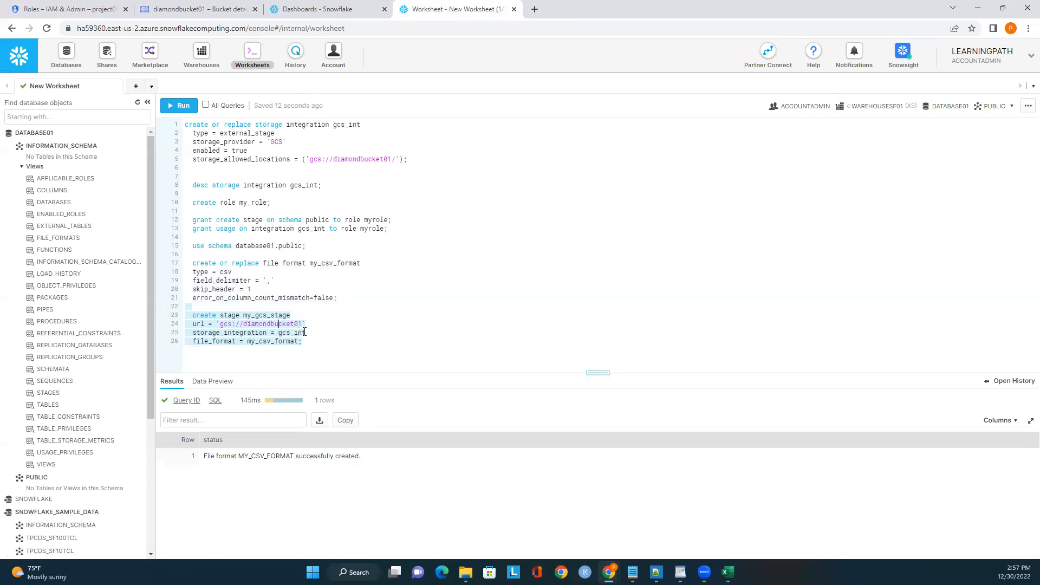
Step: Review the file_format line and try to run the whole create stage my_gcs_stage statement
left_click_drag(301, 342, 191, 345)
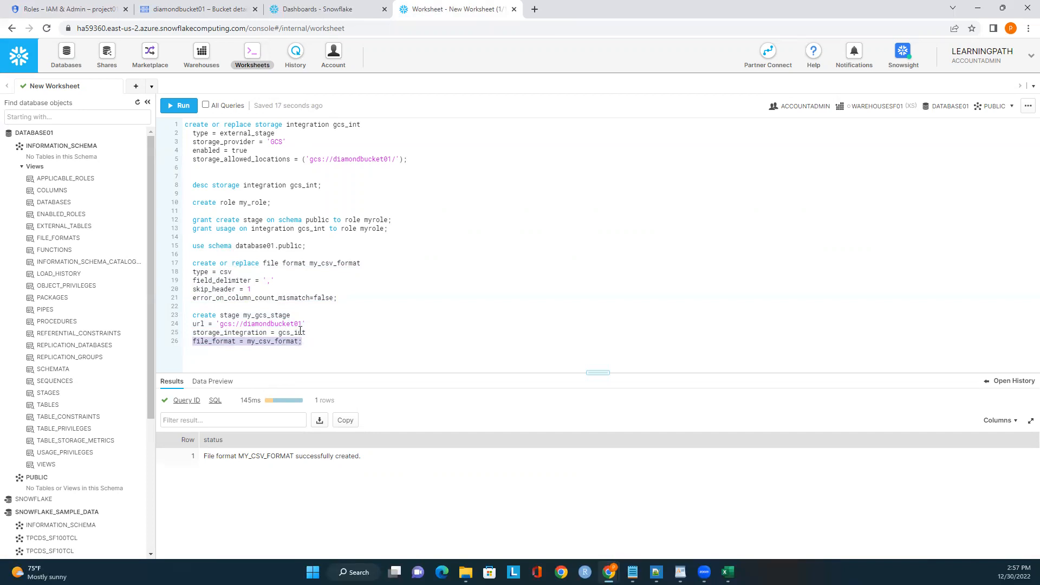
left_click(314, 339)
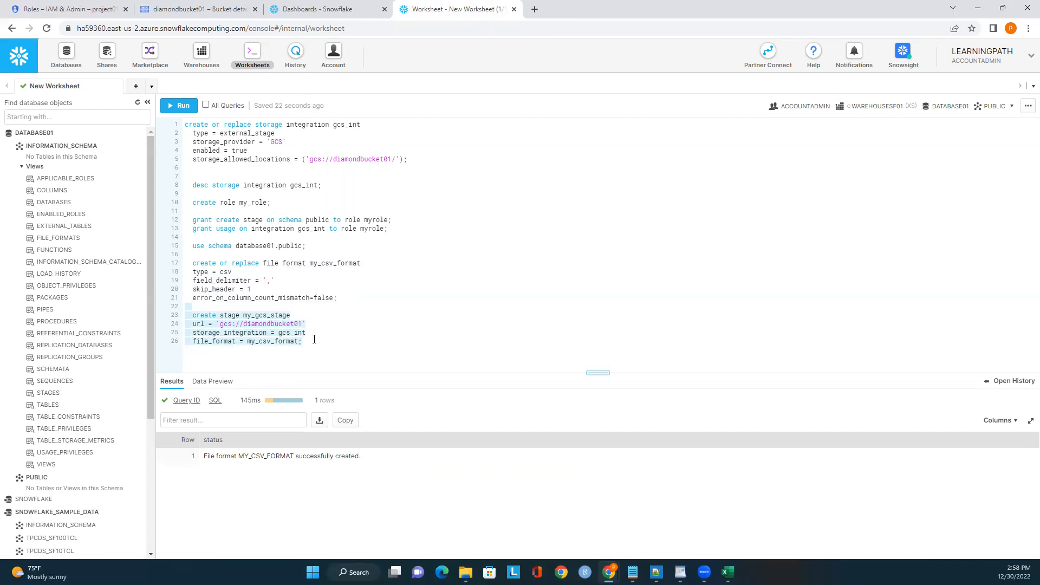
left_click_drag(314, 339, 182, 310)
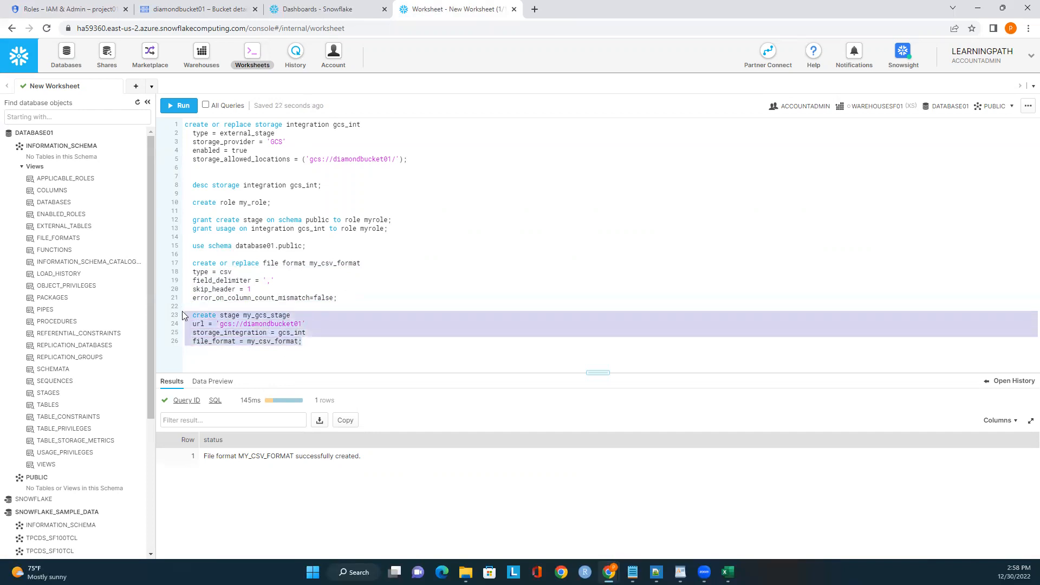
left_click(179, 106)
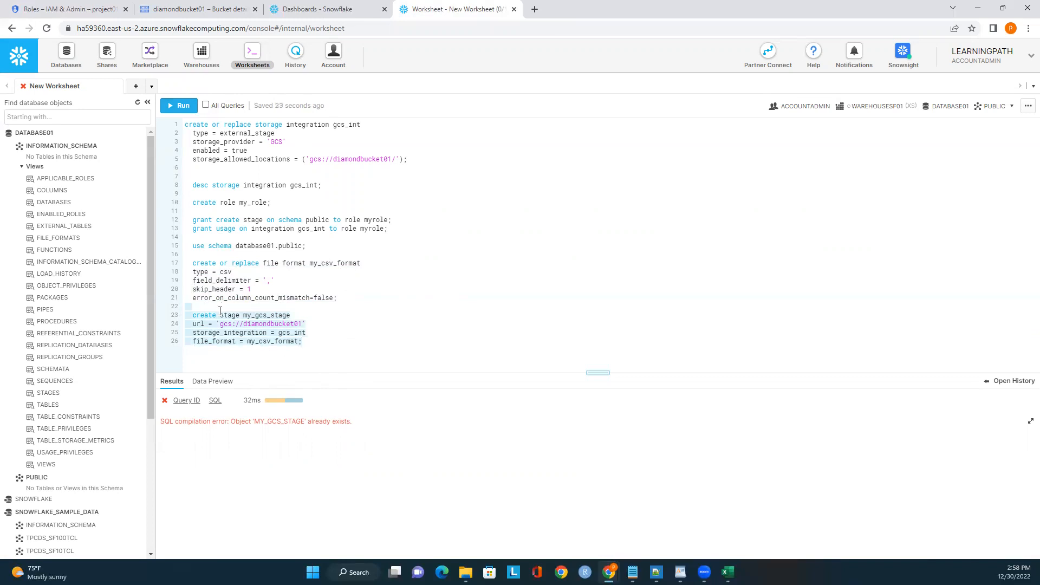
Step: Change the my_gcs_stage statement to create or replace stage and run the whole statement
type("or repla")
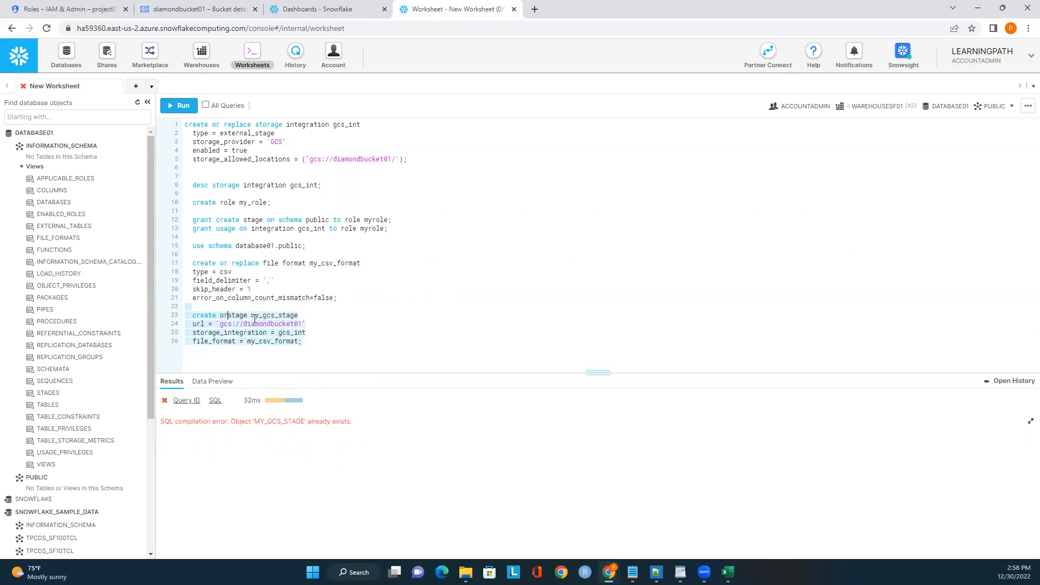
type("ce")
left_click_drag(302, 342, 189, 314)
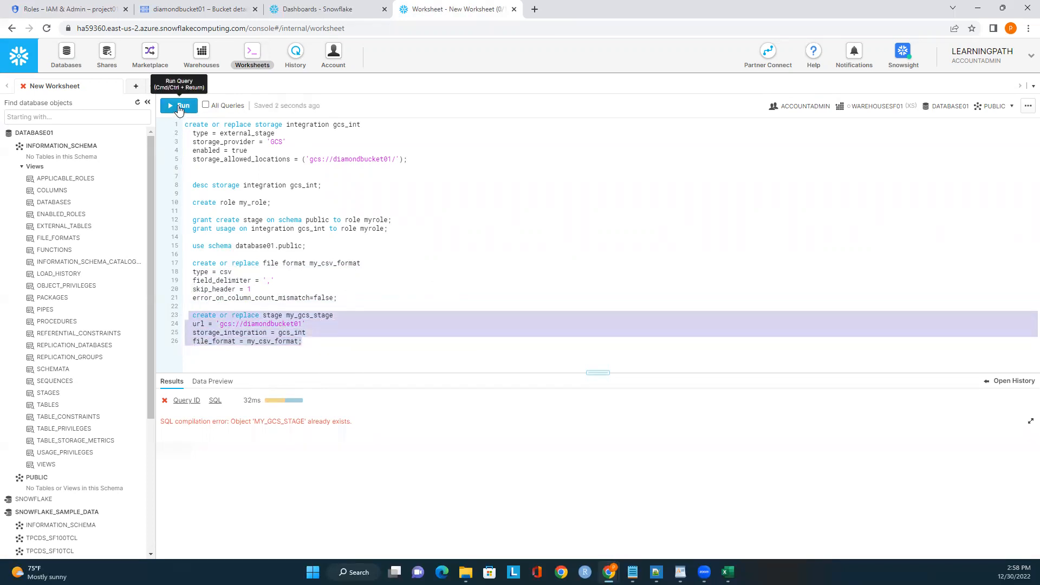
left_click(178, 106)
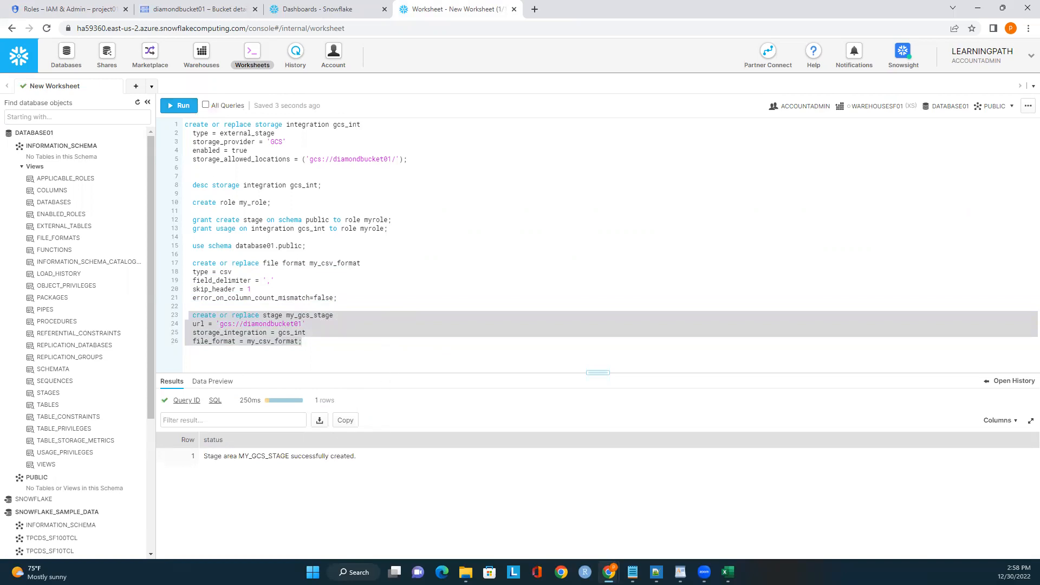
Step: Add the statement alter stage my_gcs_stage set storage_integration = gcs_int; below the stage definition and run it
key("alt+Tab")
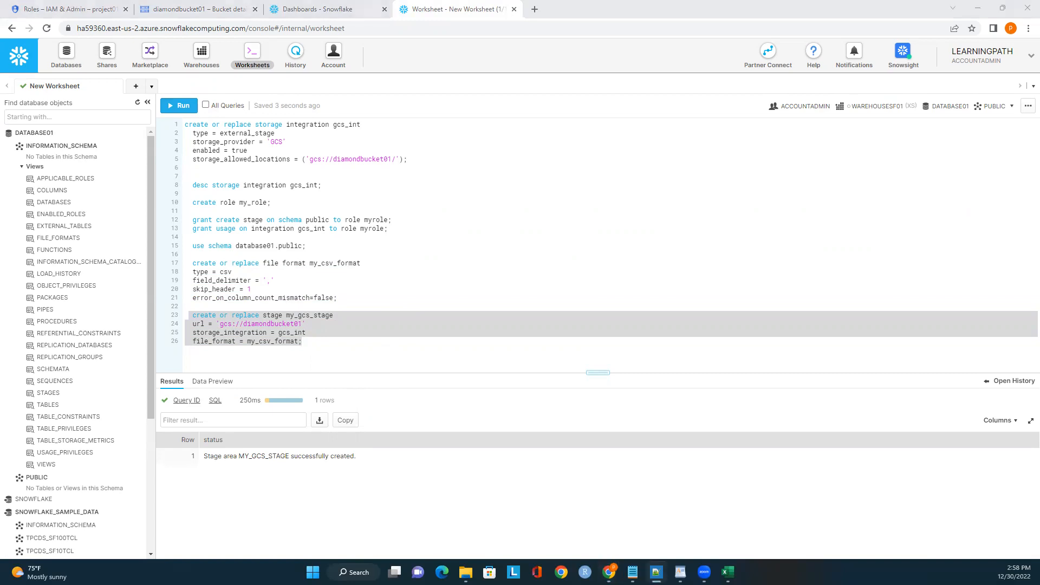
key("alt+Tab")
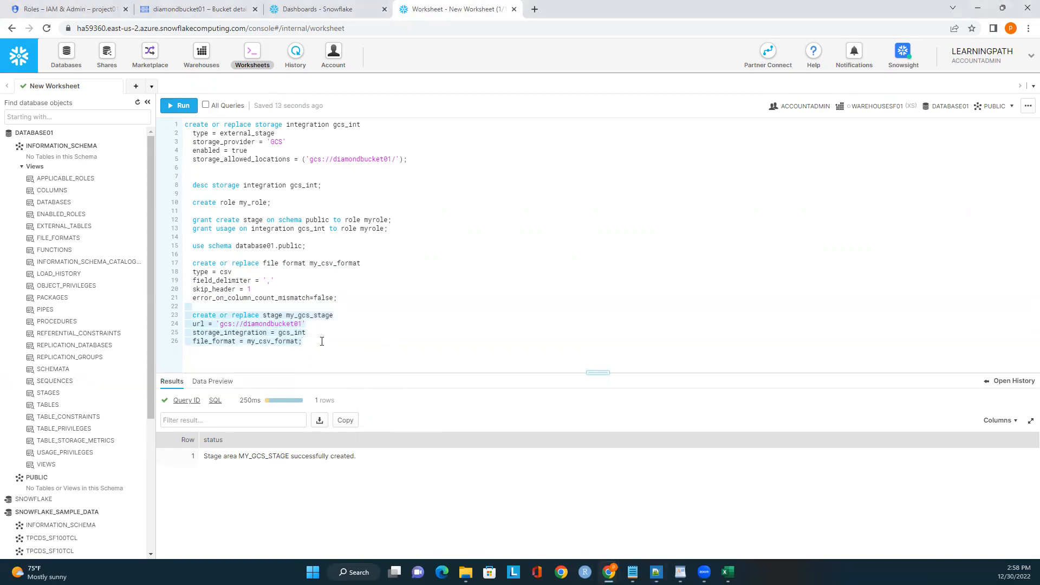
left_click(322, 341)
type("alter stage my_gcs_stage set storage_integration = gcs_int;")
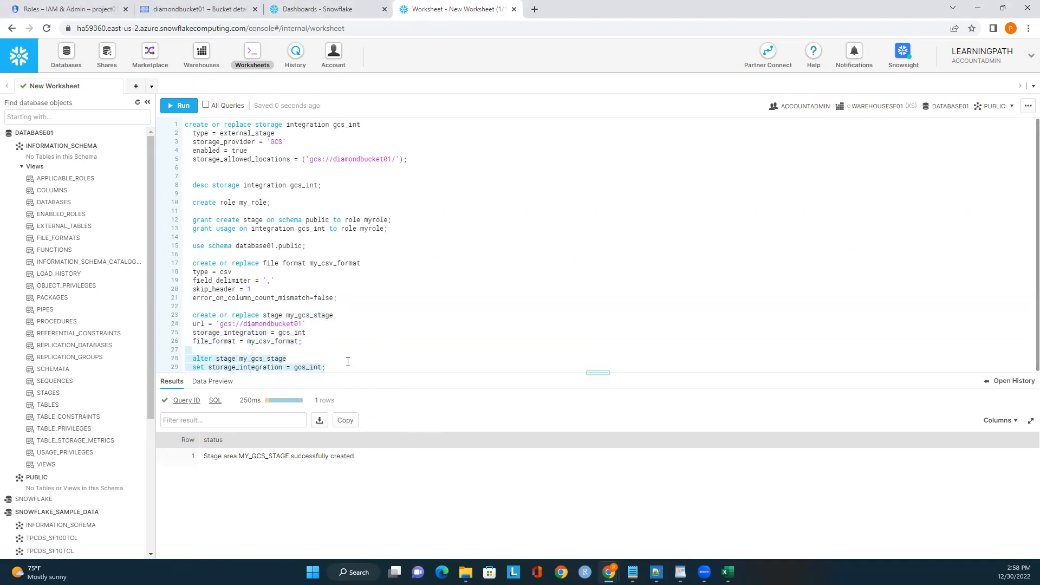
left_click_drag(346, 367, 176, 357)
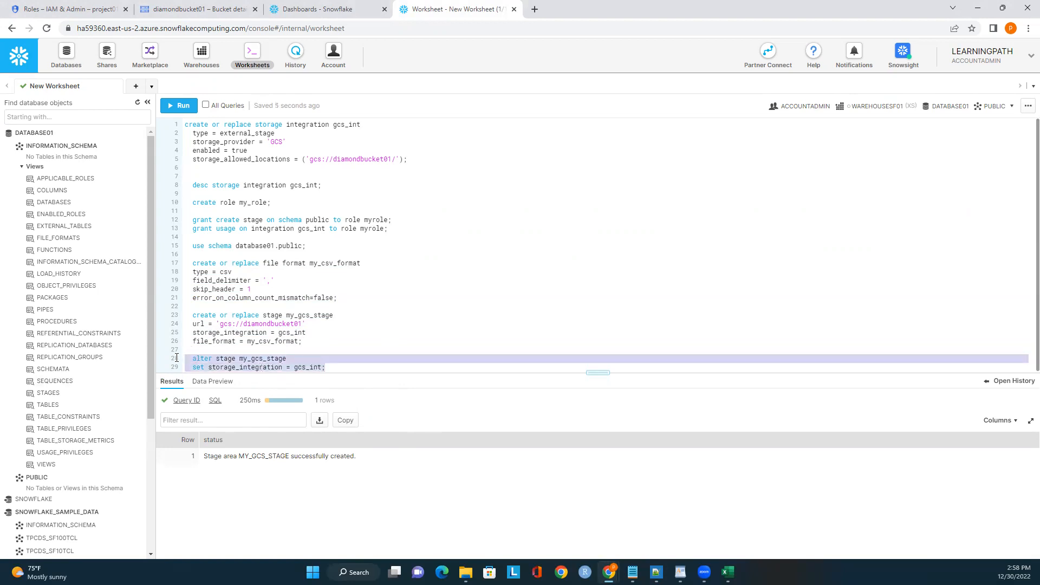
left_click(178, 106)
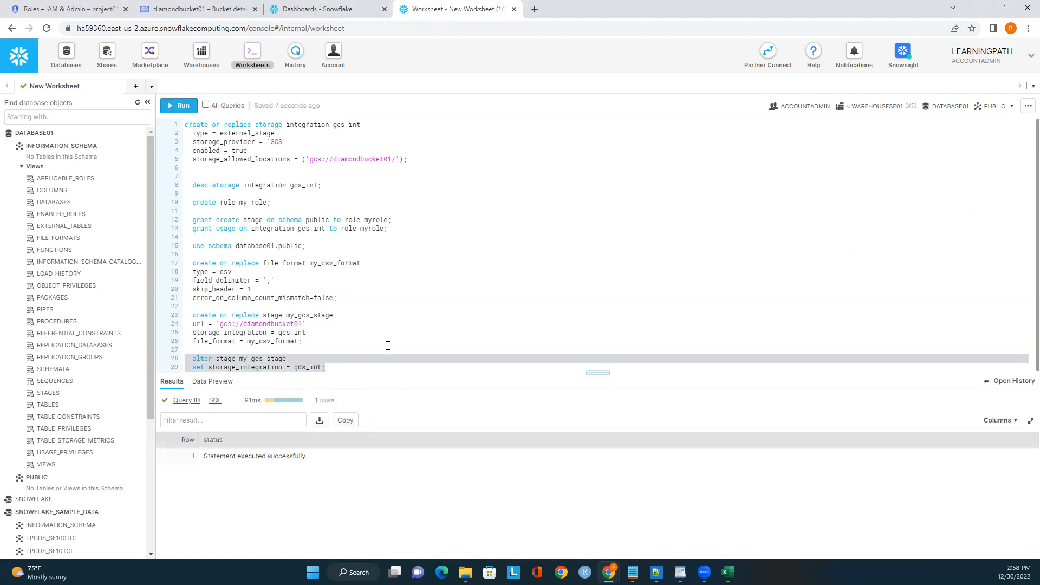
Step: Add the statement alter warehouse warehousesf01 resume; below the alter stage statement and run it
left_click(348, 362)
left_click(348, 365)
key("Return")
key("Return")
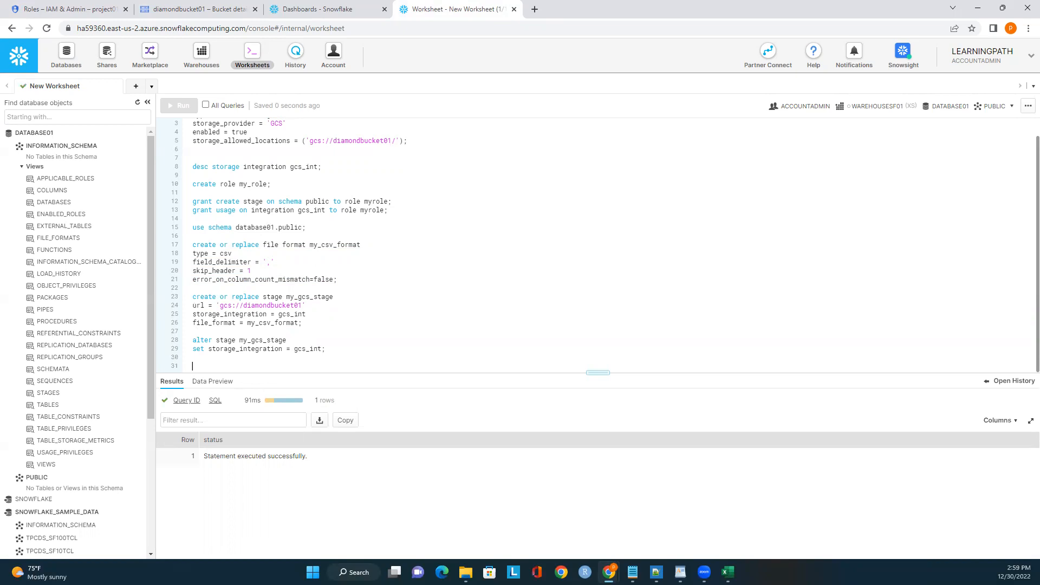
key("alt+Tab")
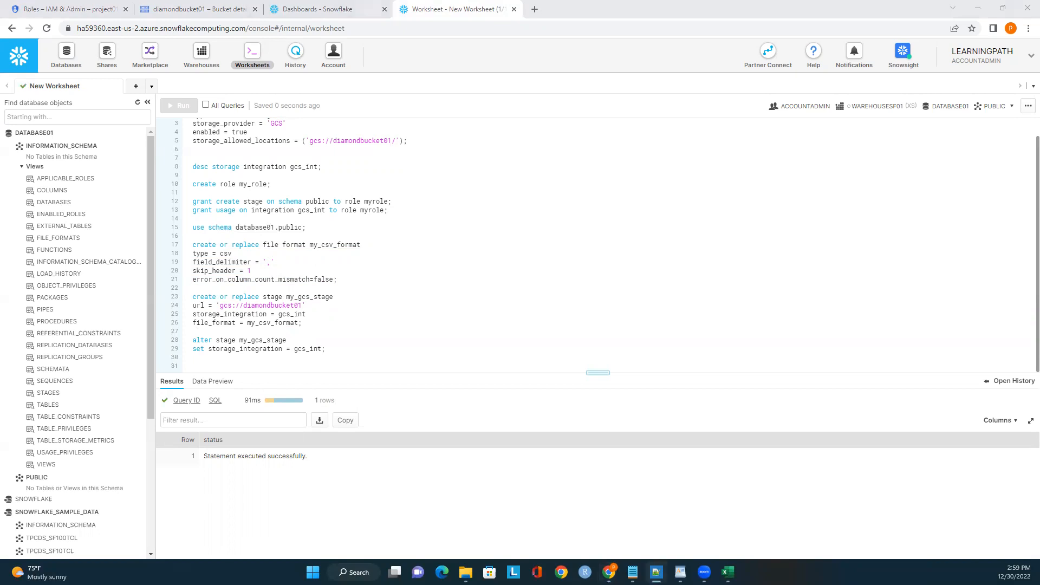
key("alt+Tab")
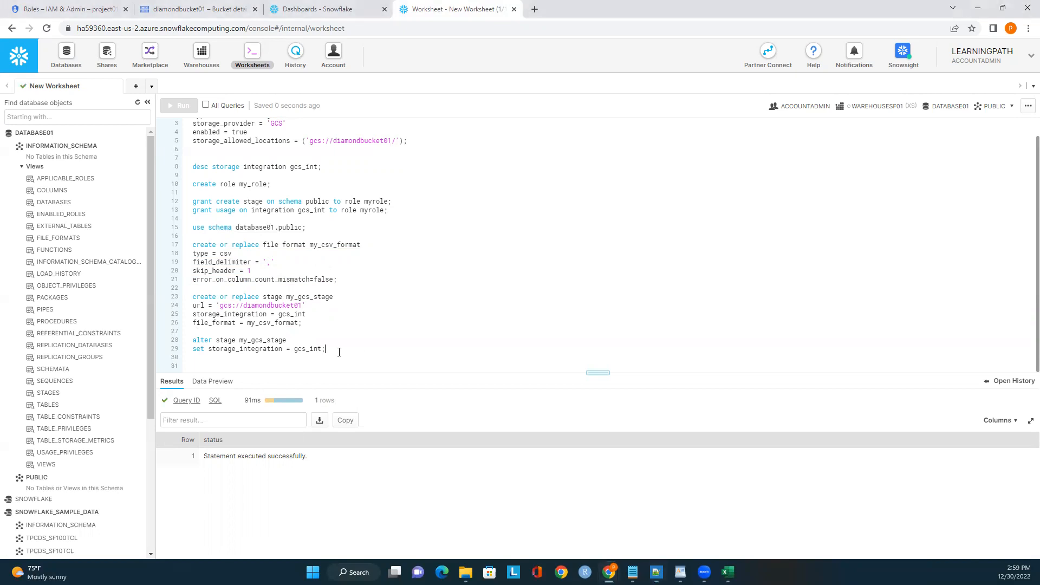
key("Return")
key("Return")
type("alter warehouse warehousesf01 resume;")
key("BackSpace")
key("BackSpace")
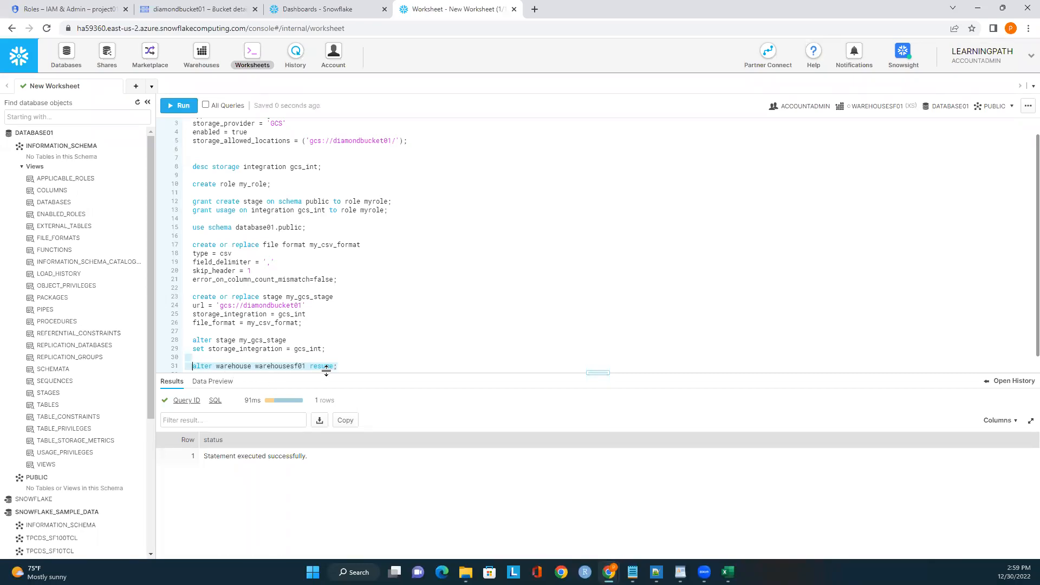
left_click_drag(337, 367, 184, 367)
left_click(179, 106)
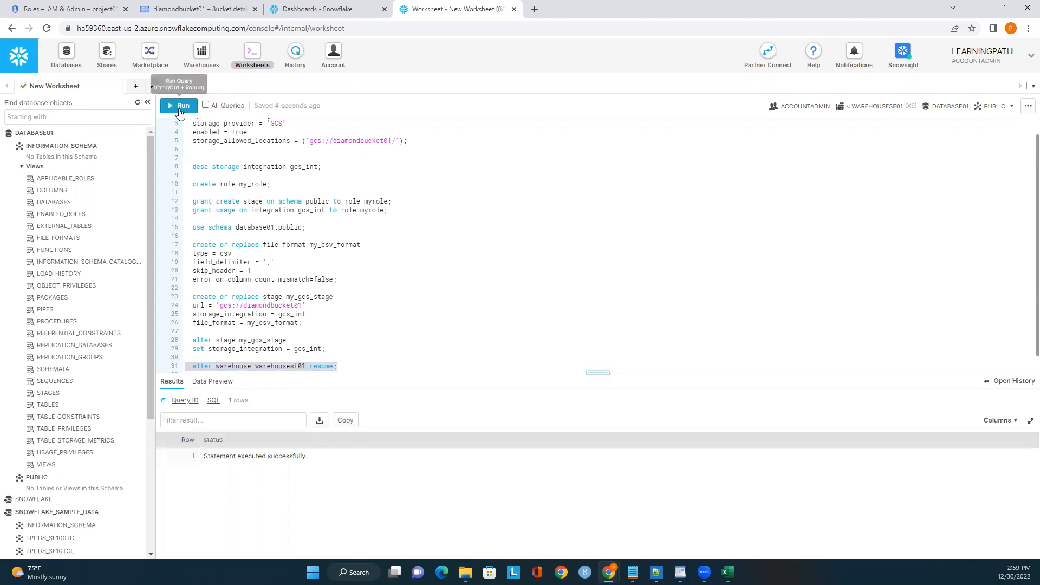
left_click_drag(374, 356, 368, 366)
scroll(369, 366, "down", 1)
left_click(340, 366)
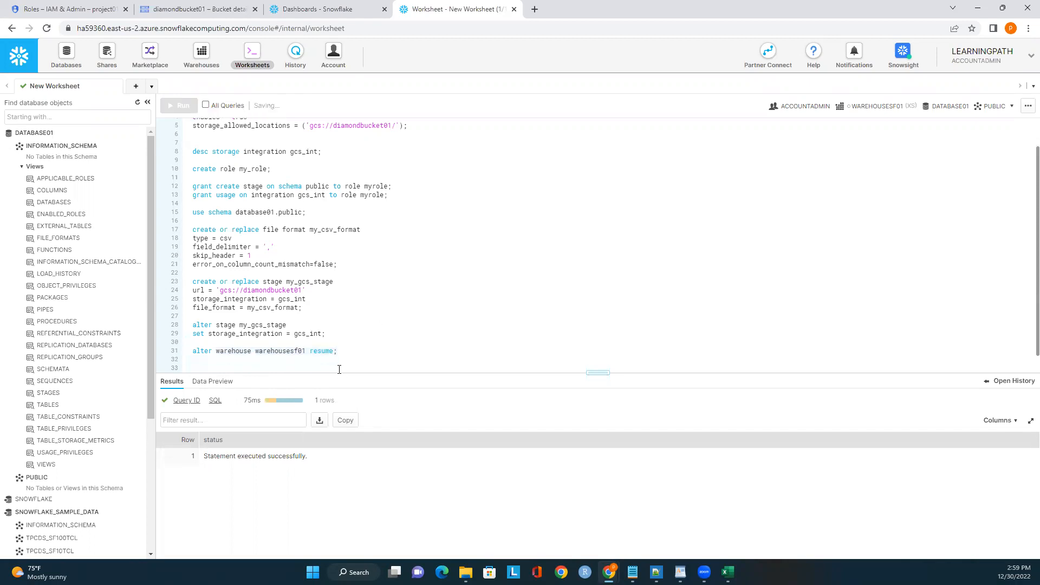
key("alt+Tab")
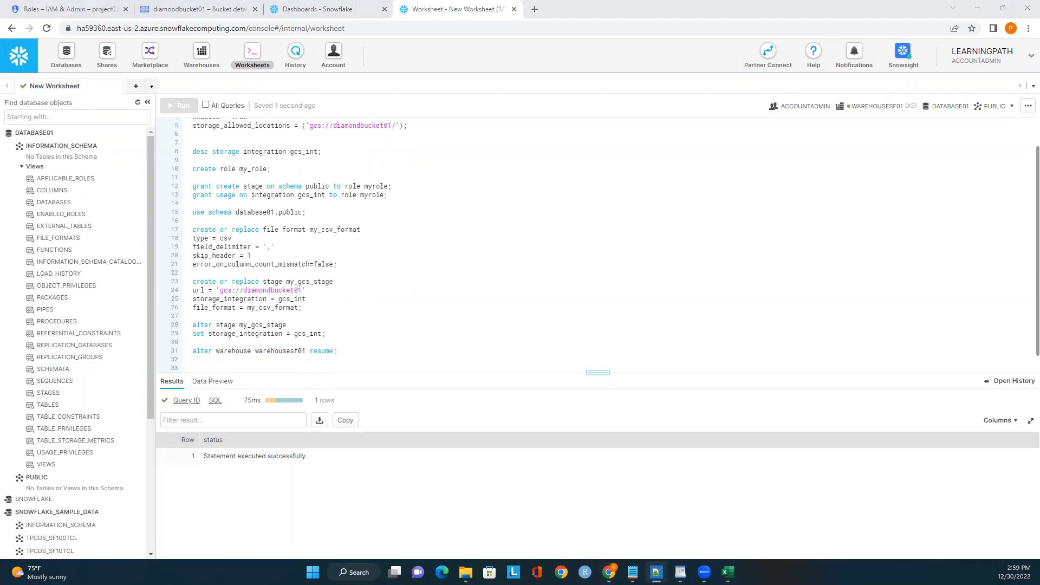
key("alt+Tab")
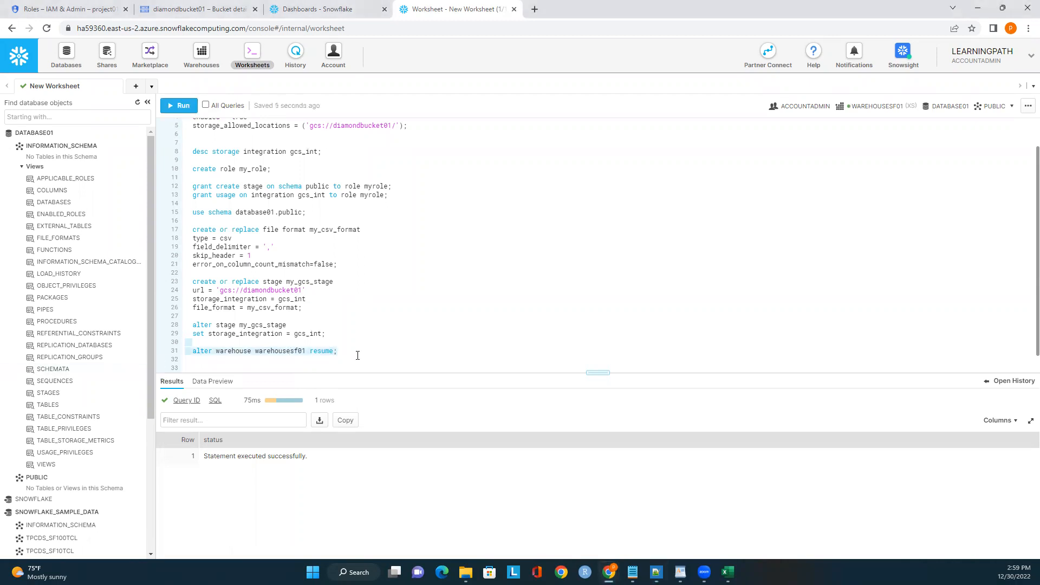
type("list @my_gcs_stage;")
left_click(357, 355, "shift")
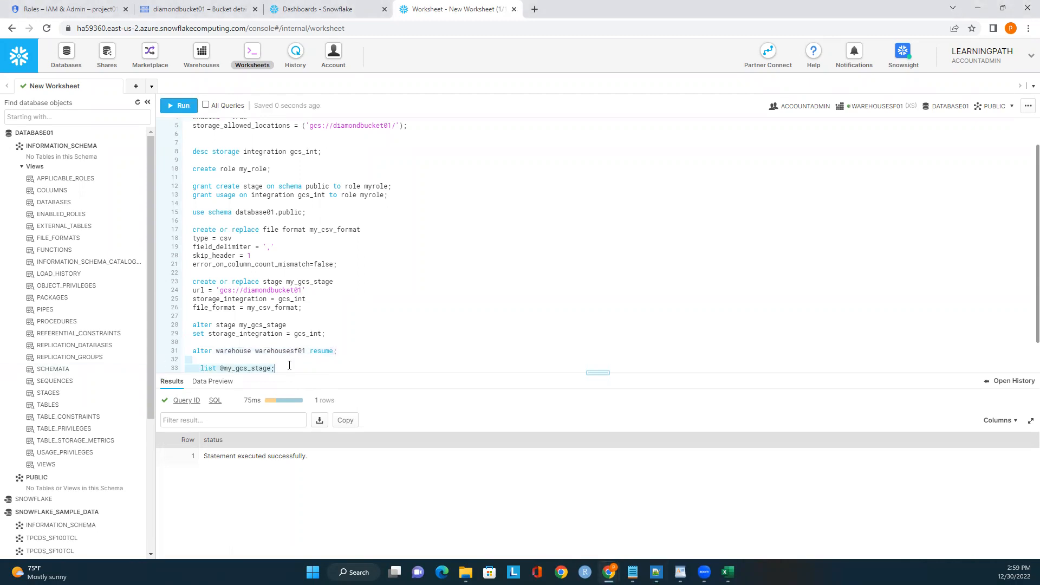
left_click_drag(289, 368, 197, 329)
left_click(177, 105)
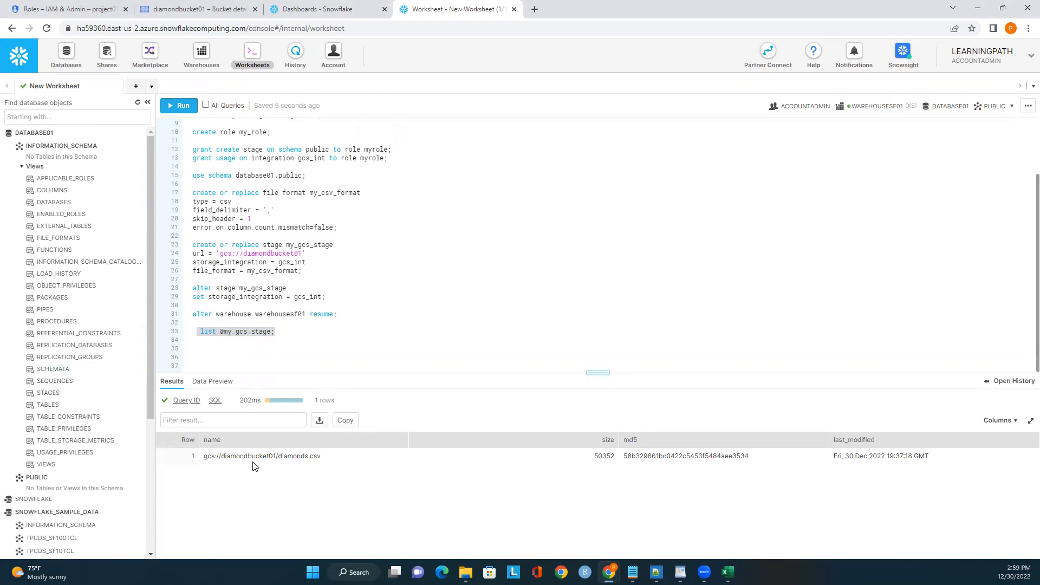
double_click(290, 460)
left_click(213, 333)
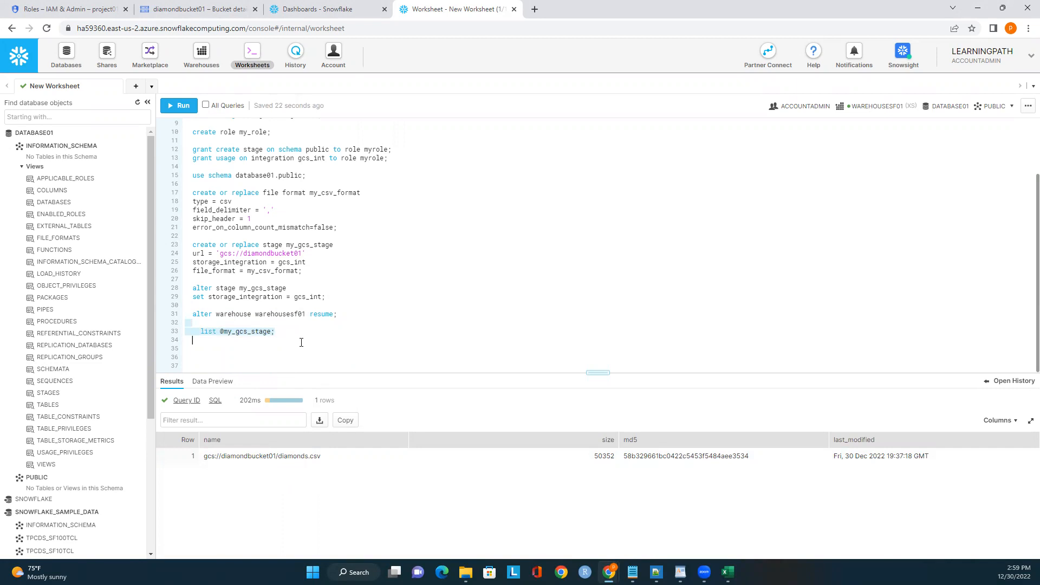
Step: Create table diamond with id INTEGER, carat DECIMAL, cut, color, clarity VARCHAR(50), depth DECIMAL, tablex, price INTEGER, x, y, z DECIMAL, and run the statement
key("ctrl+Return")
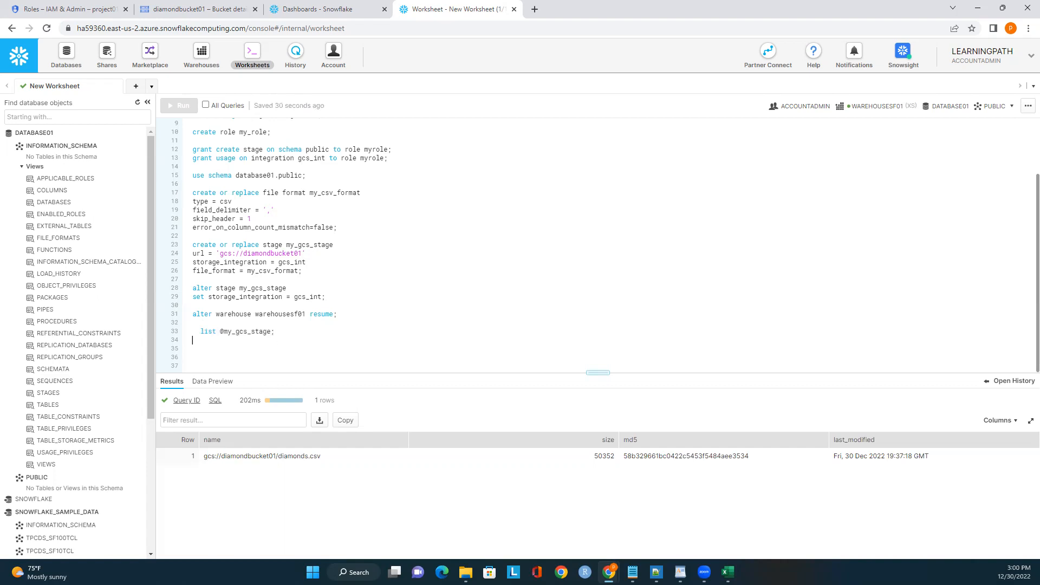
key("alt+Tab")
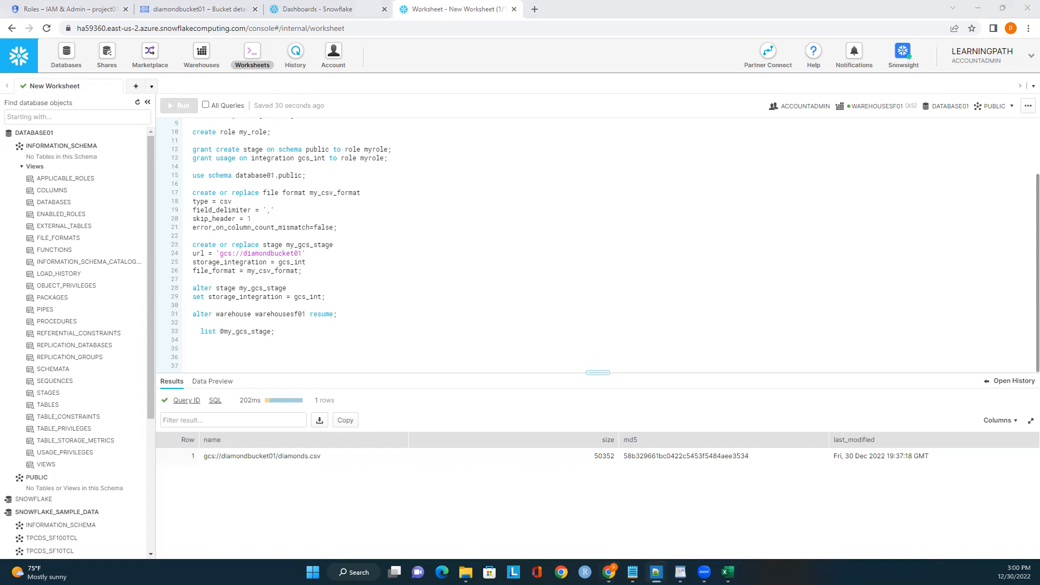
left_click(305, 337)
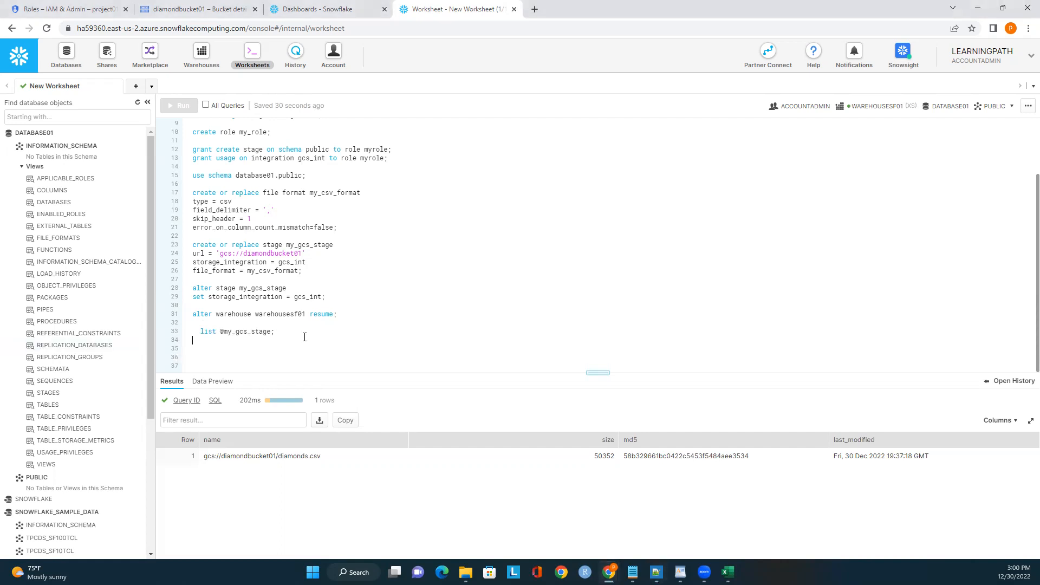
key("Return")
type("CREATE TABLE diamond ( id  INTEGER, carat   DECIMAL, cut VARCHAR(50), color   VARCHAR(50), clarity VARCHAR(50), depth   DECIMAL, tablex  INTEGER, price   INTEGER, x   DECIMAL, y   DECIMAL, z     DECIMAL );")
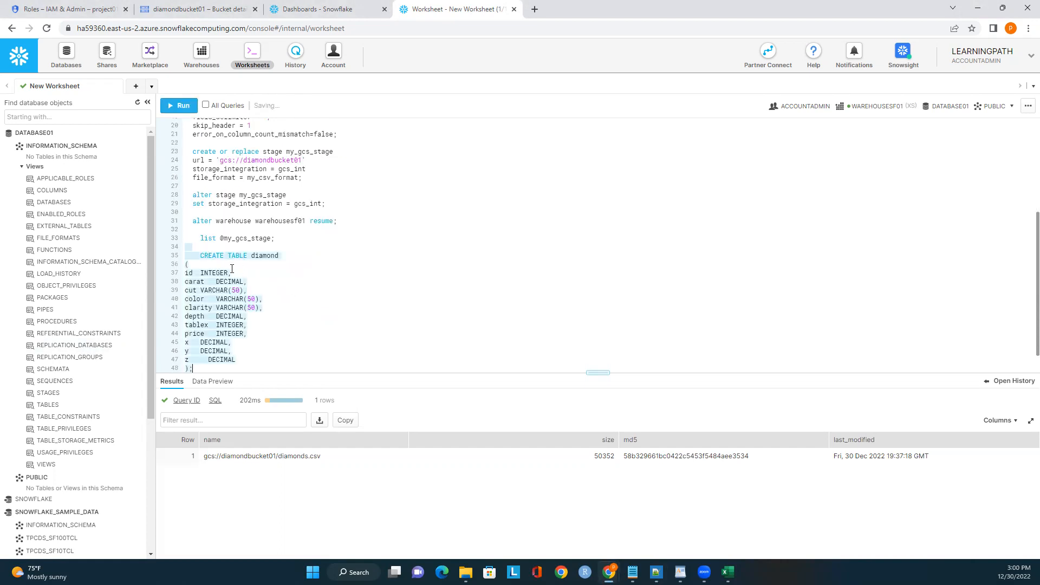
left_click(201, 258)
key("BackSpace")
key("BackSpace")
key("BackSpace")
key("BackSpace")
left_click_drag(186, 369, 175, 252)
left_click(181, 106)
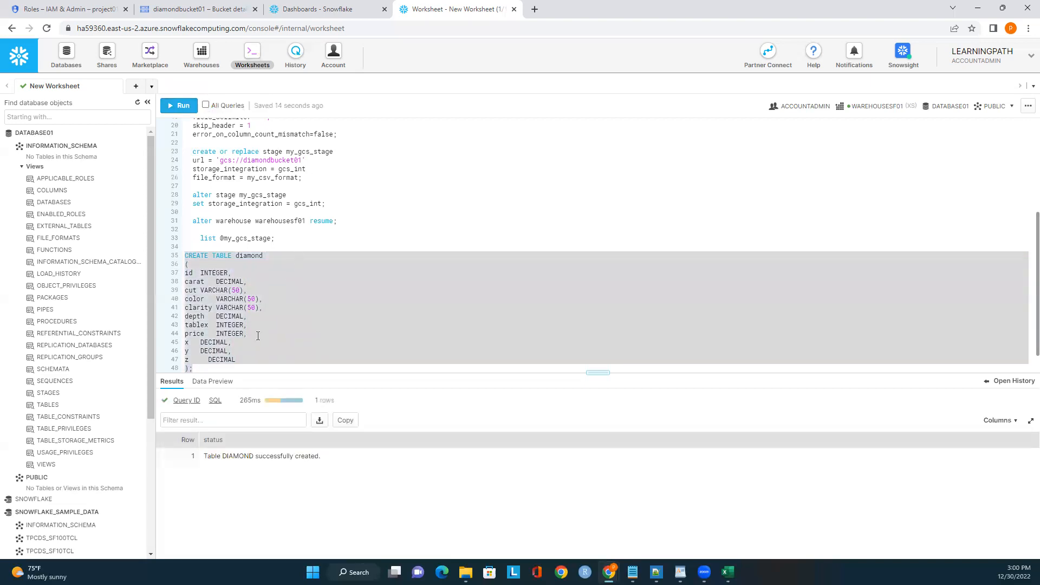
Step: Review the worksheet's statements from the storage integration through the file format and stage to the diamond table definition
left_click(219, 361)
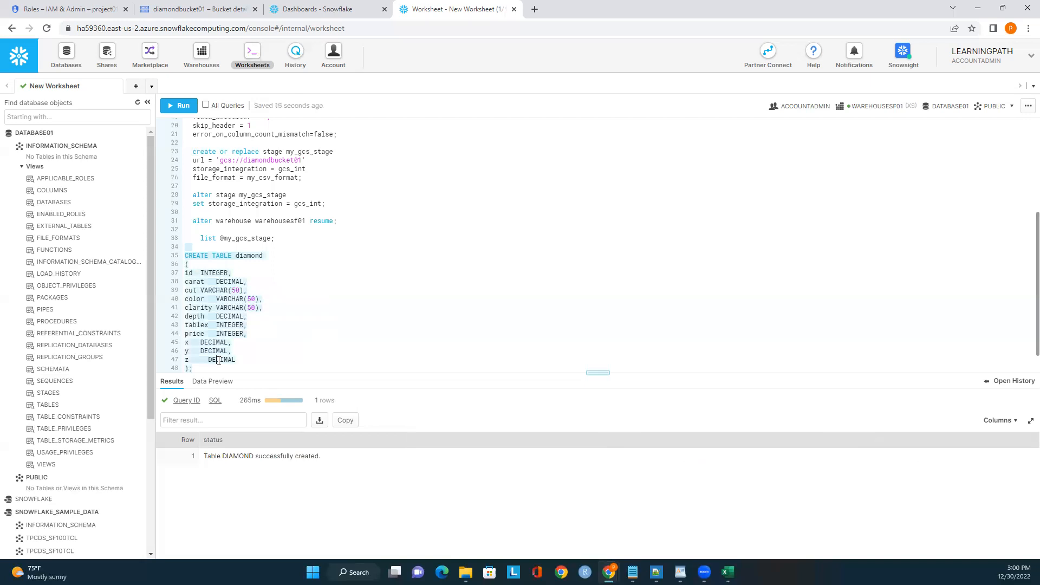
key("Return")
key("Return")
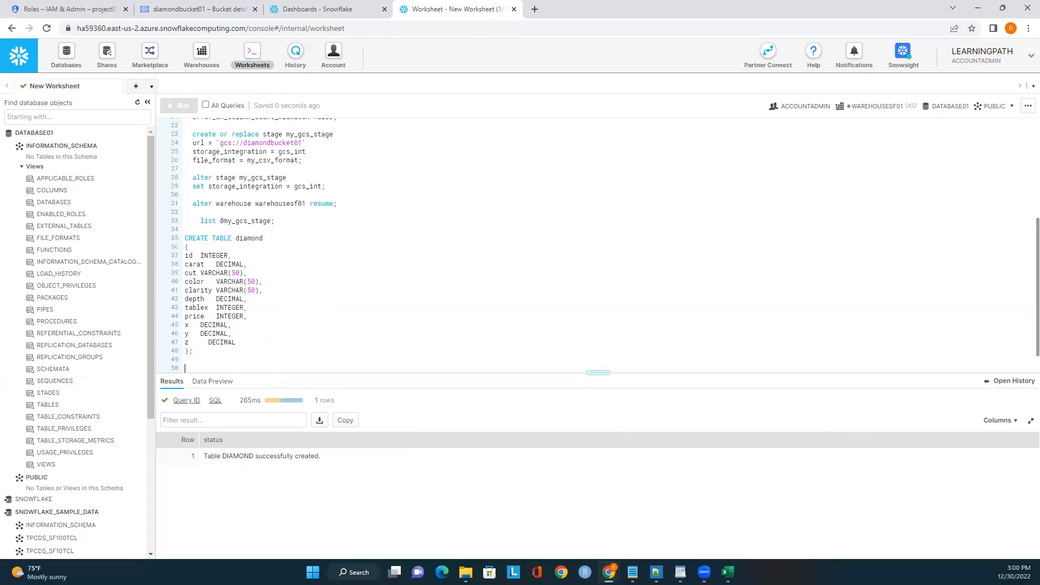
key("alt+Tab")
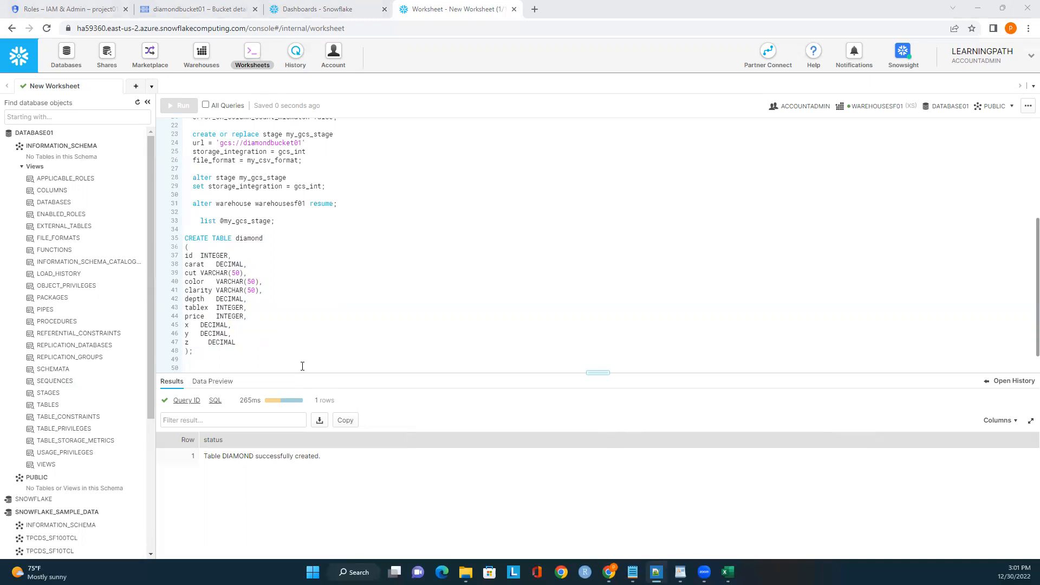
scroll(329, 322, "up", 5)
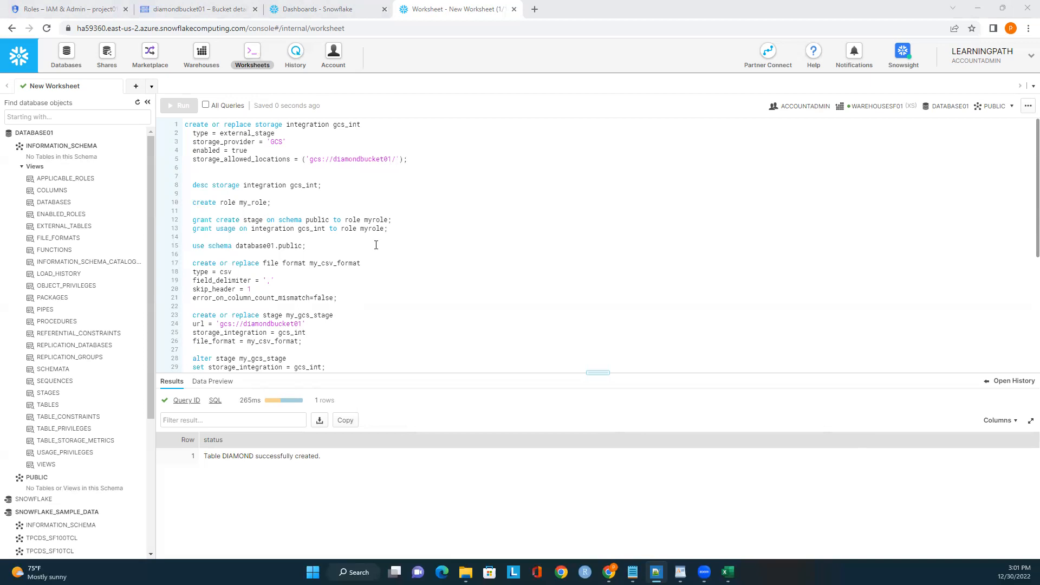
scroll(373, 243, "down", 2)
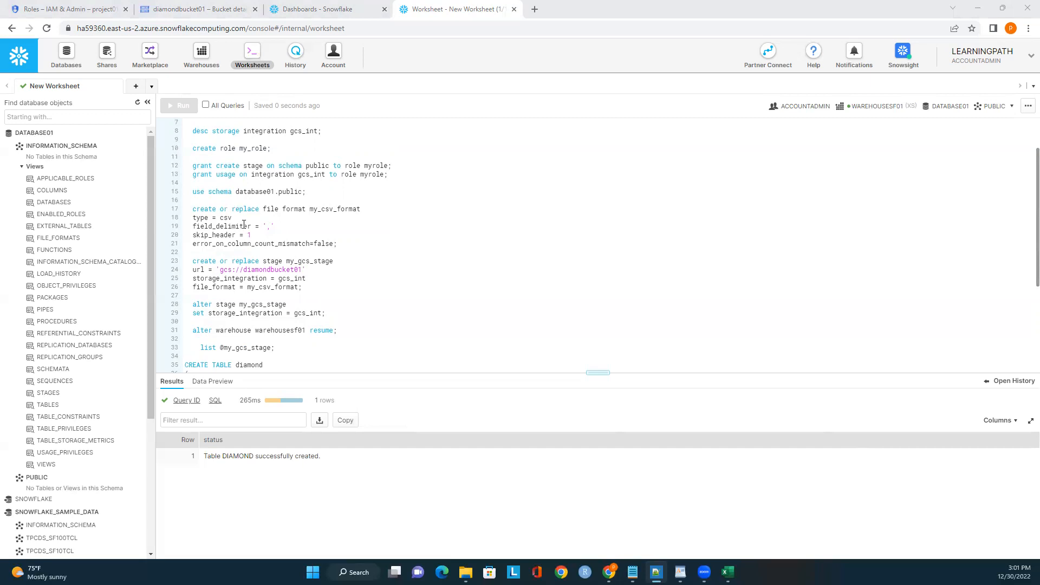
scroll(243, 225, "down", 2)
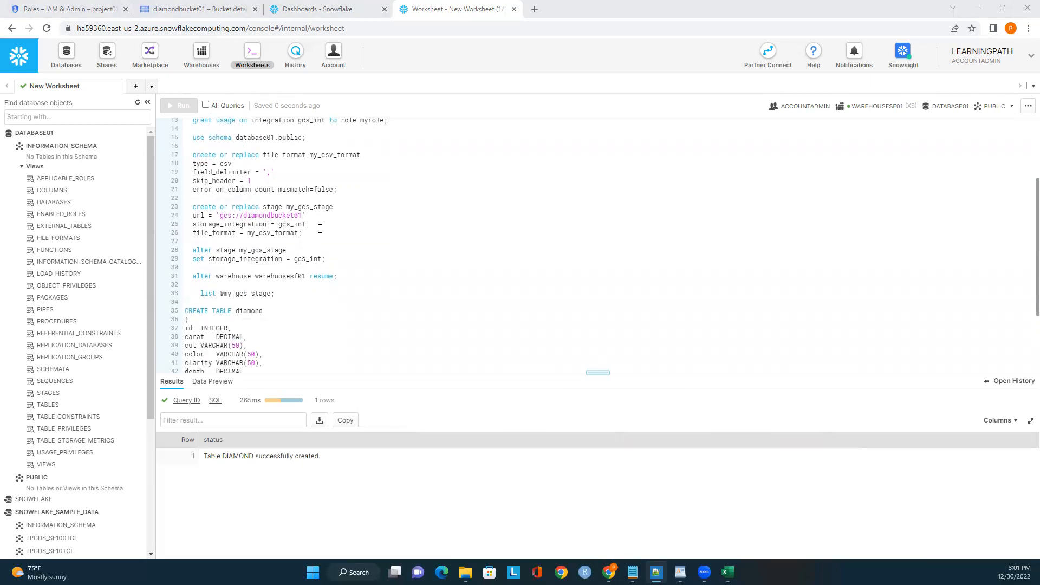
scroll(318, 261, "down", 2)
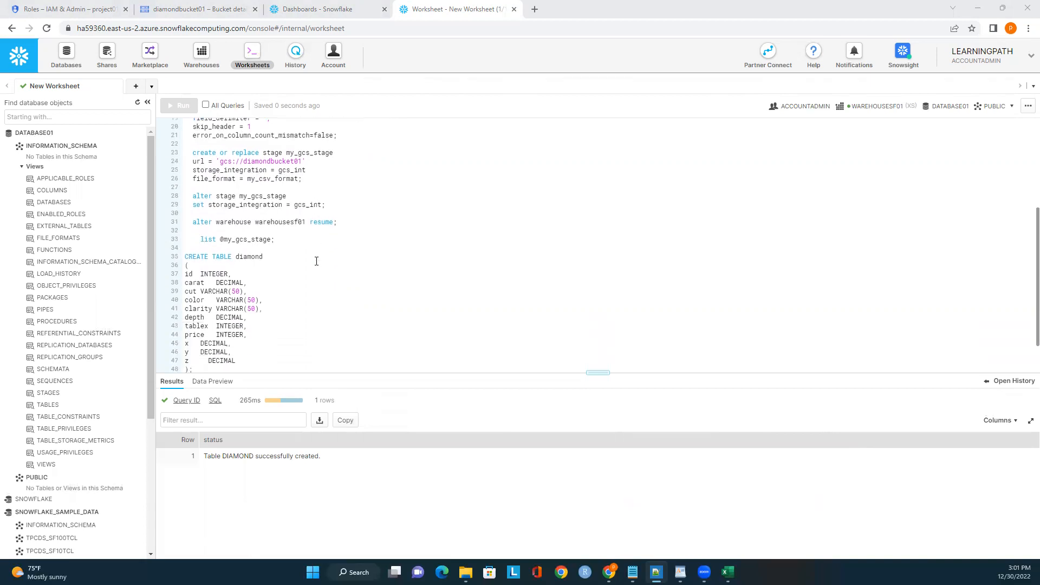
scroll(252, 263, "down", 2)
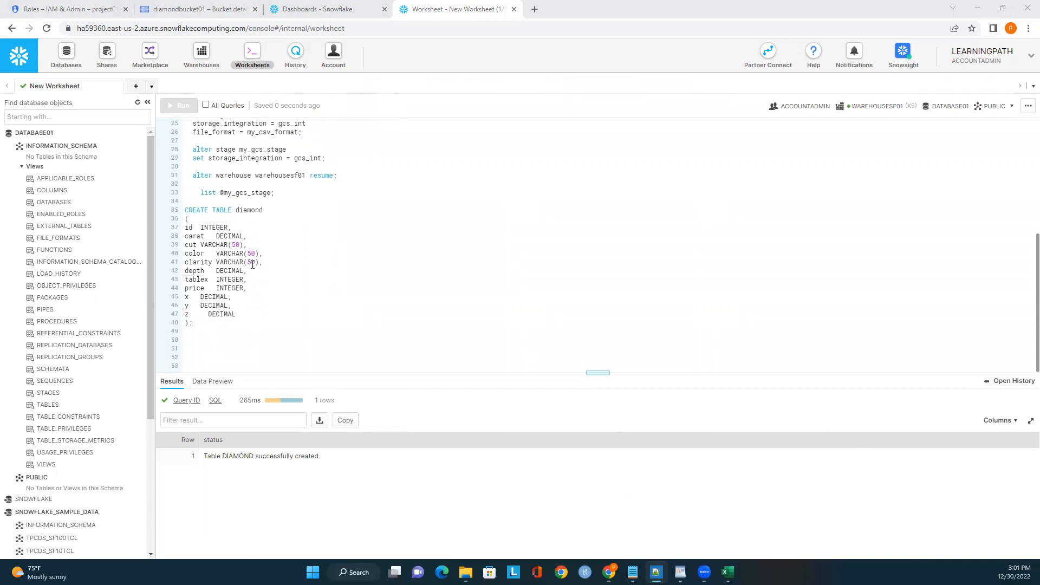
left_click(228, 328)
left_click(225, 324)
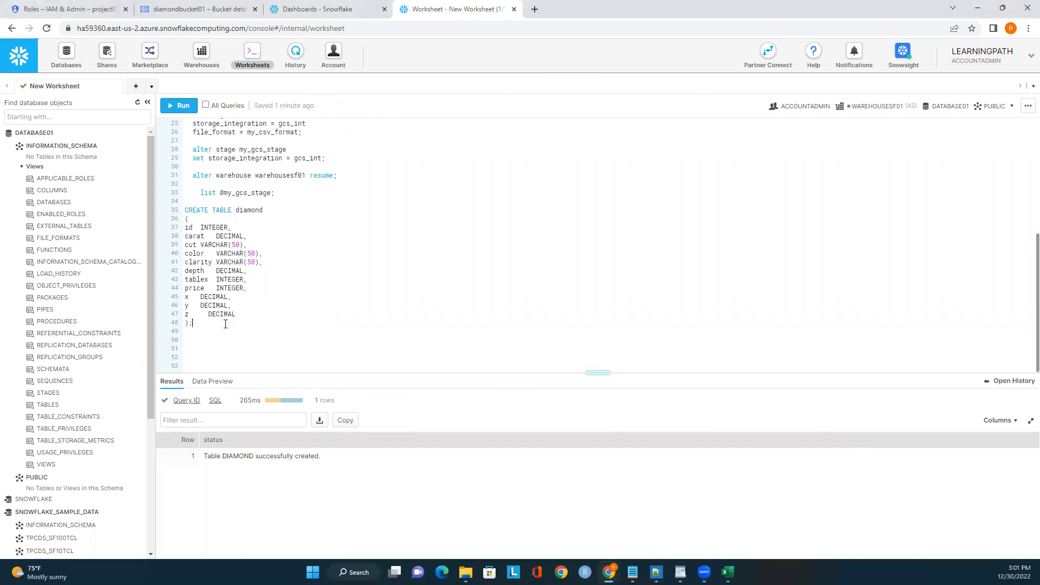
key("Return")
key("Return")
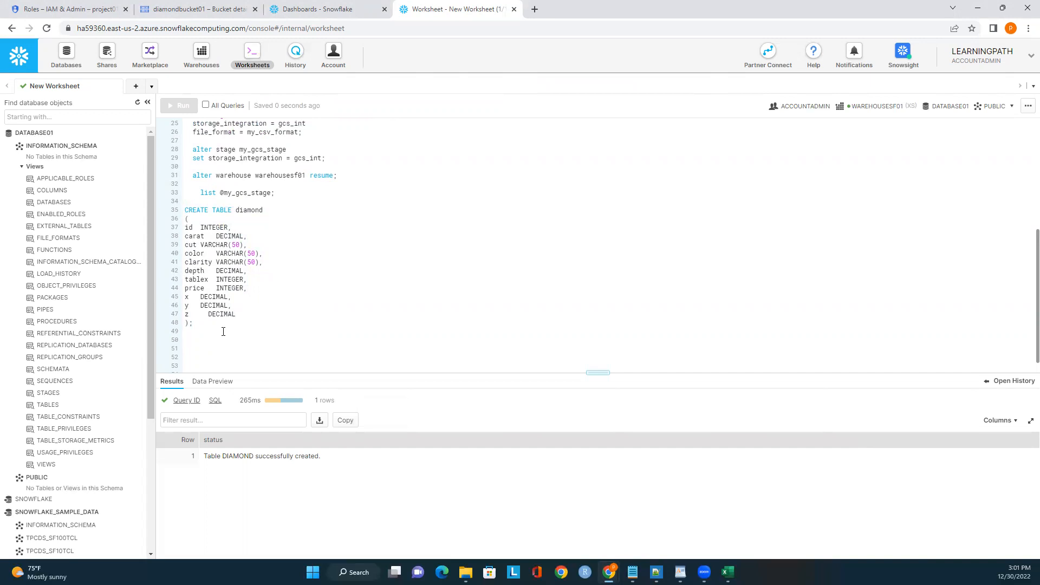
type("copy into diamond   from @my_gcs_stage   file_format = my_csv_format   on_error=continue;")
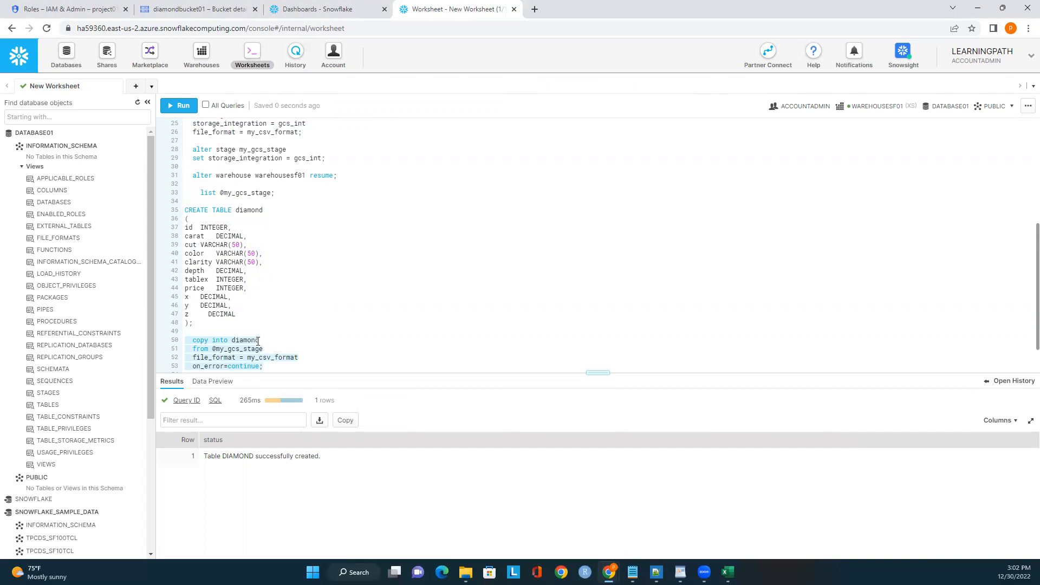
Step: Review the copy into diamond statement's stage and file format against the stage definition's bucket URL
left_click_drag(209, 350, 264, 353)
scroll(292, 286, "up", 2)
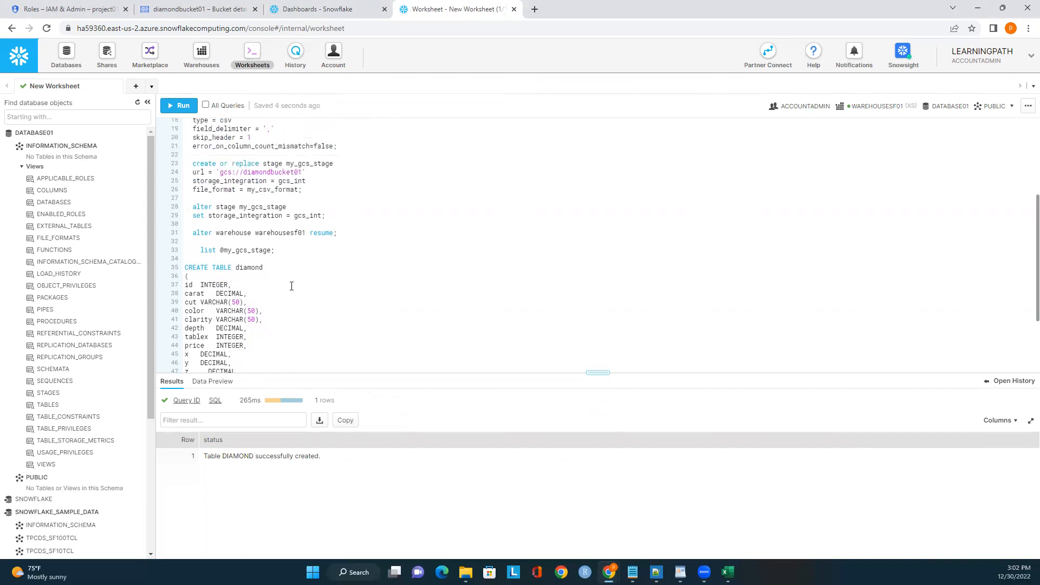
scroll(292, 286, "down", 1)
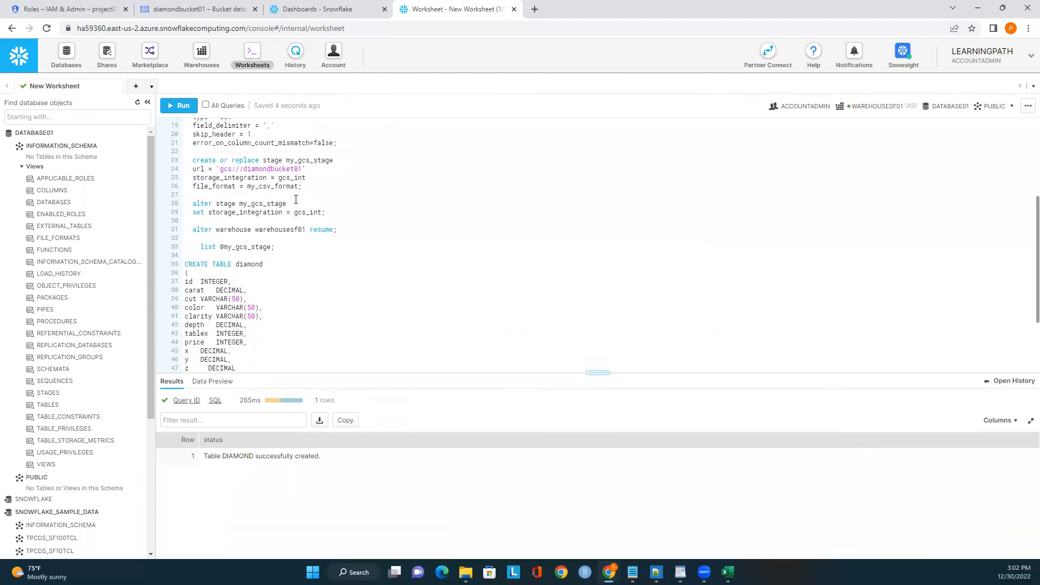
left_click_drag(221, 168, 303, 168)
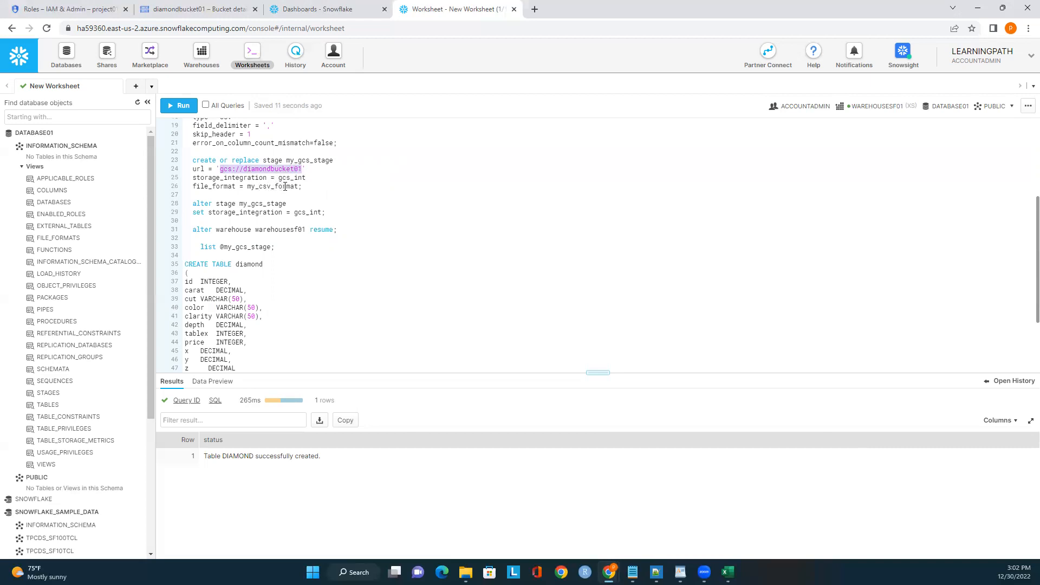
scroll(285, 186, "down", 3)
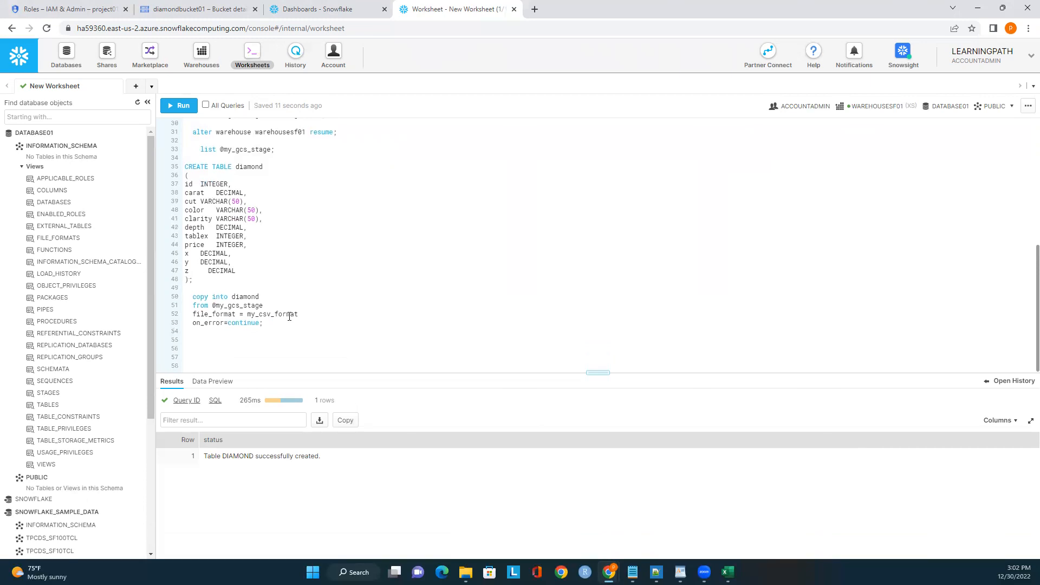
left_click_drag(299, 315, 187, 309)
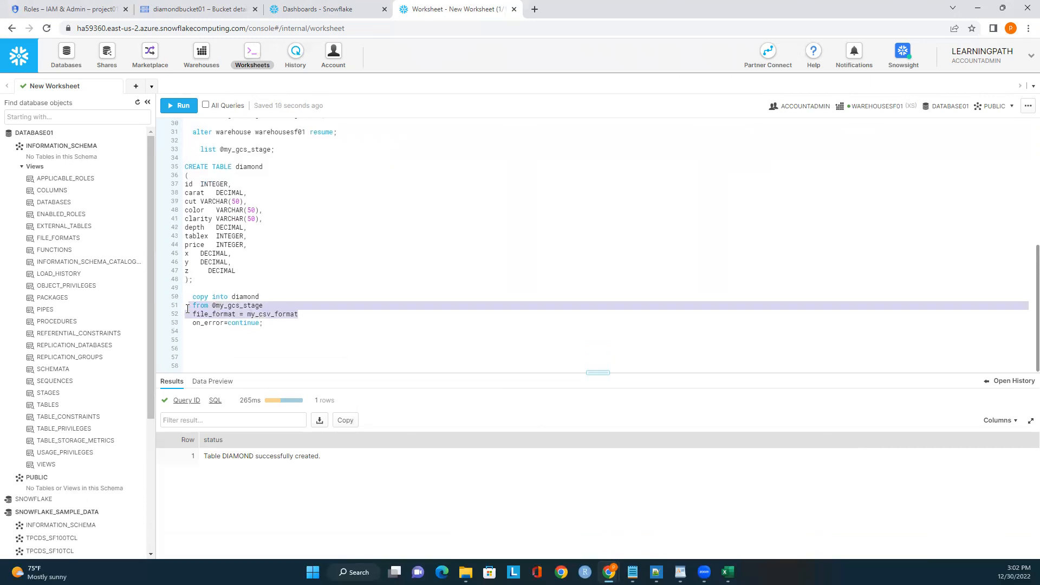
left_click(248, 307)
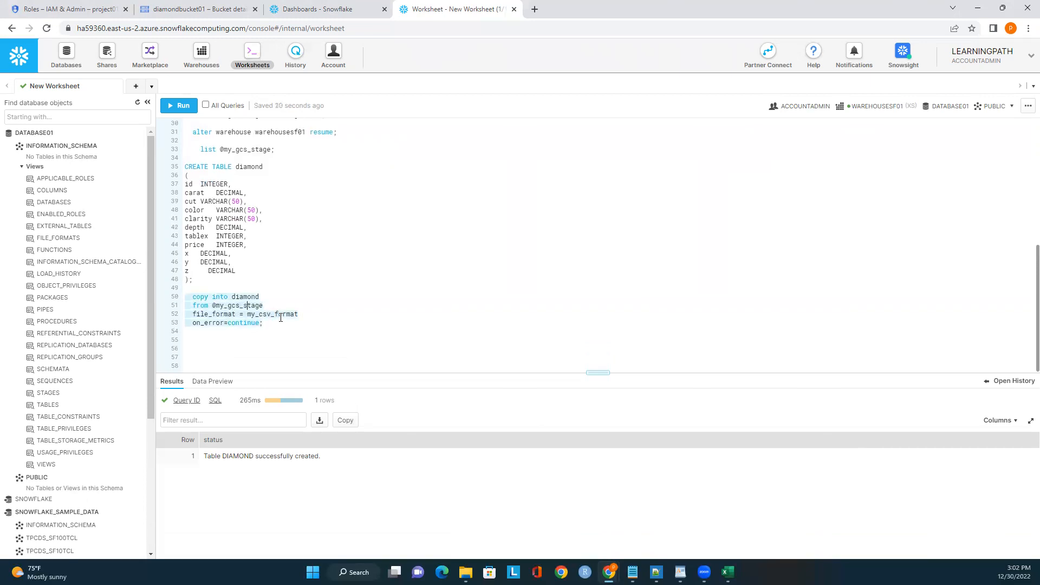
left_click_drag(298, 314, 210, 311)
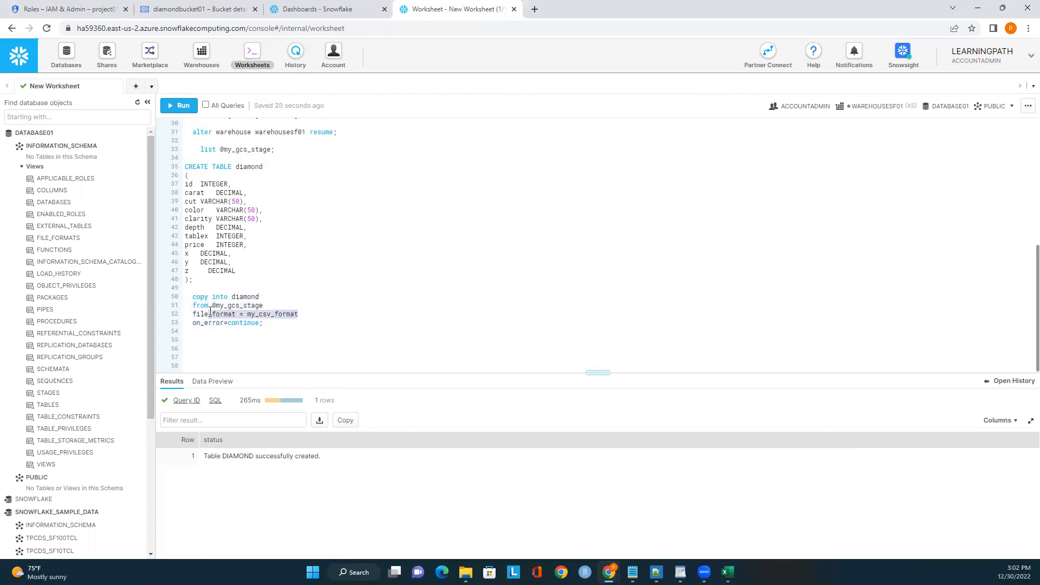
left_click(223, 331)
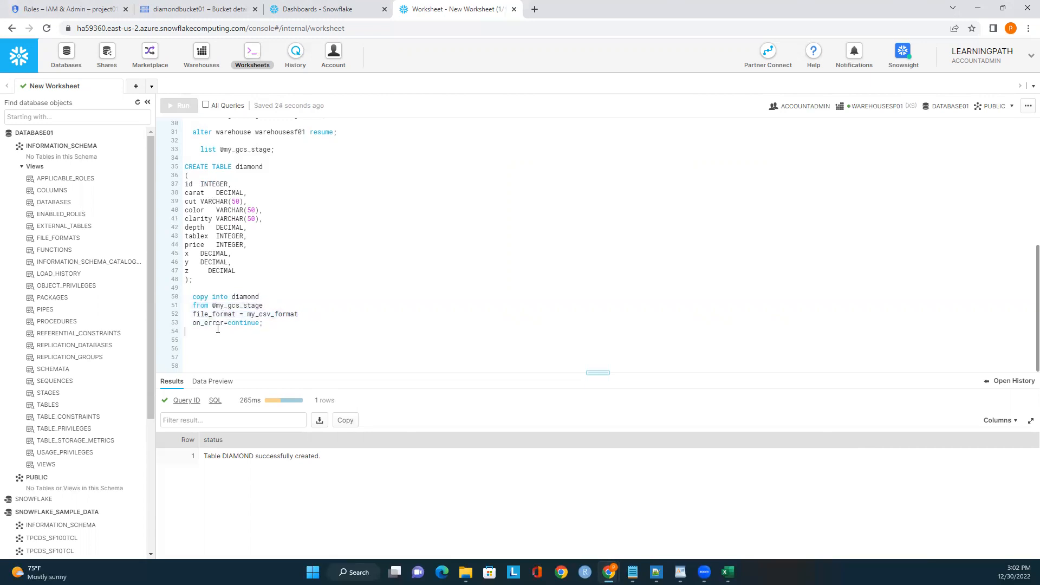
Step: Run the copy into diamond statement and widen the file column in its results
left_click_drag(269, 325, 181, 295)
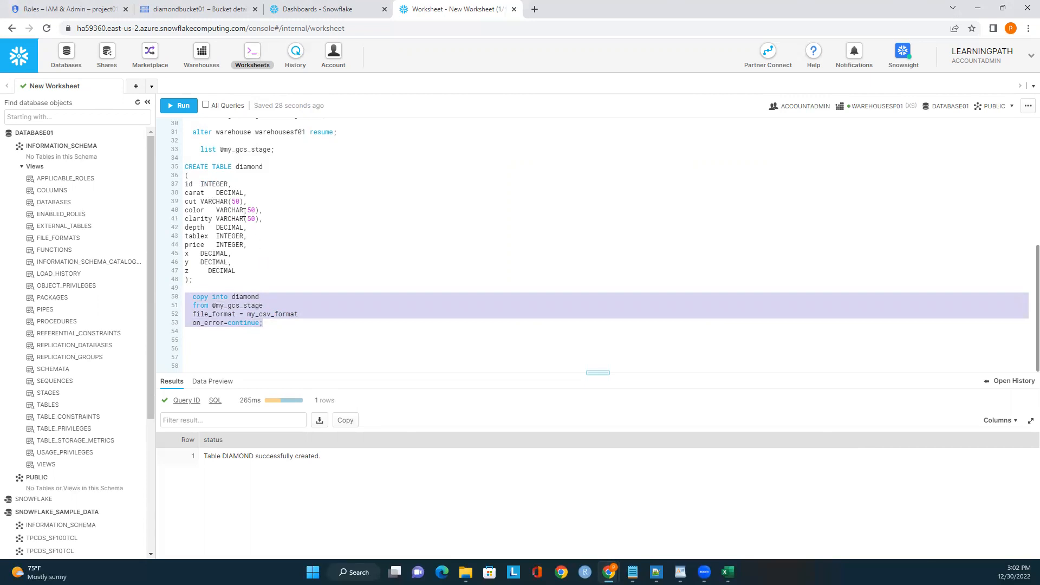
left_click(182, 107)
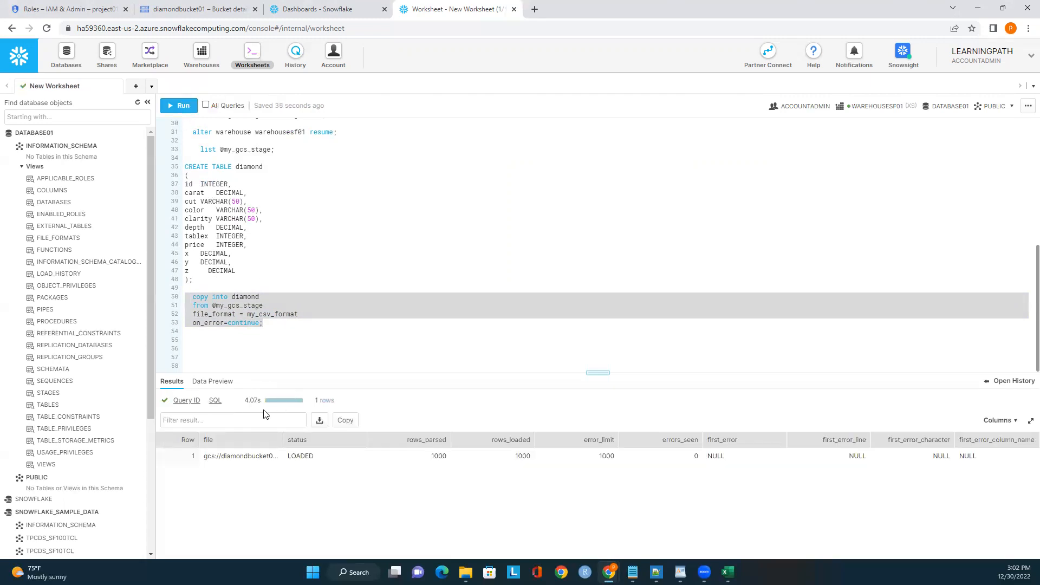
mouse_move(250, 406)
left_click_drag(282, 437, 307, 437)
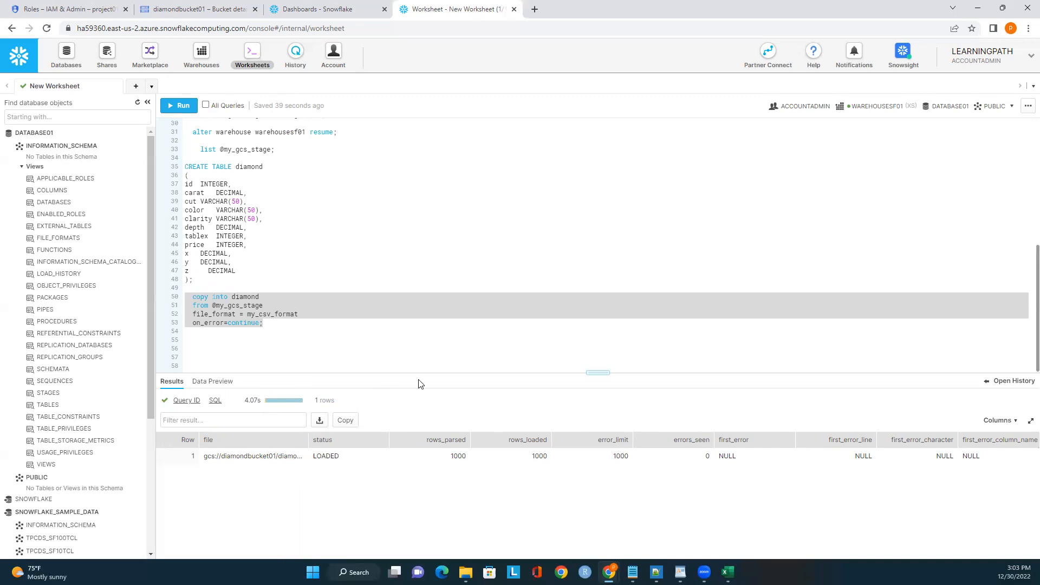
Step: Add a select * query terminated with a semicolon below the copy into statement
left_click(274, 323)
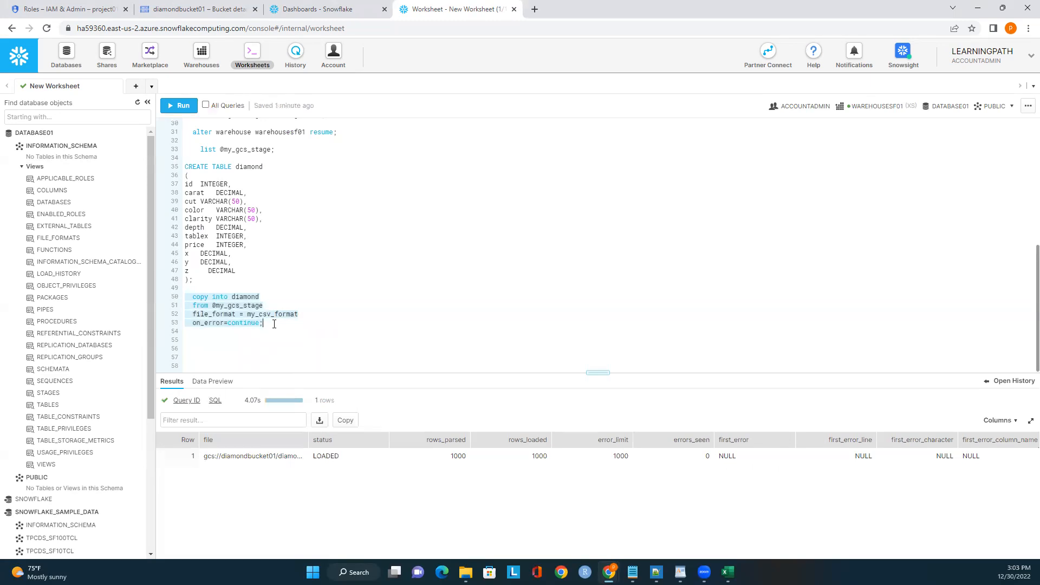
key("Return")
key("Return")
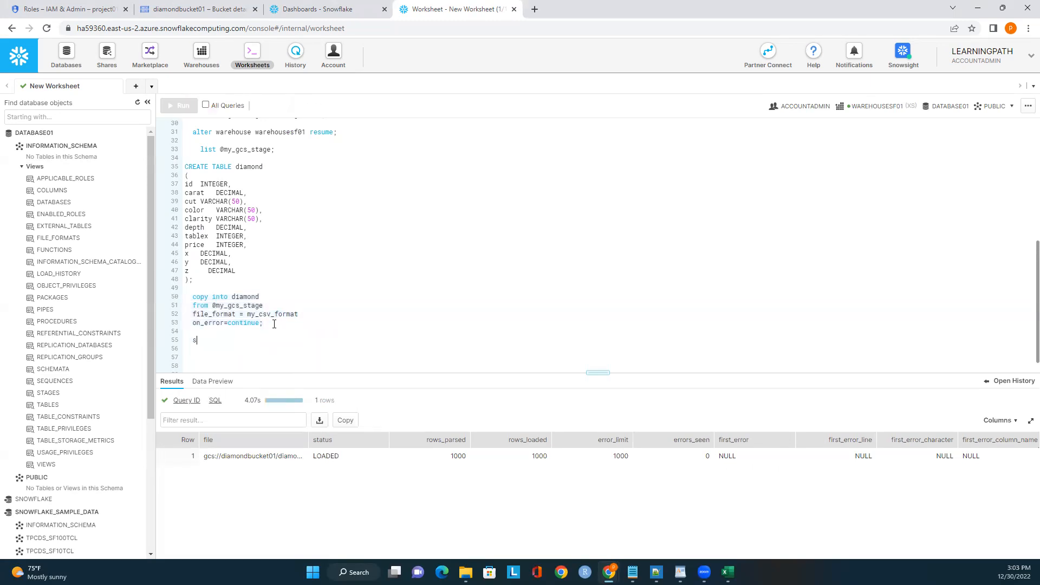
type("select")
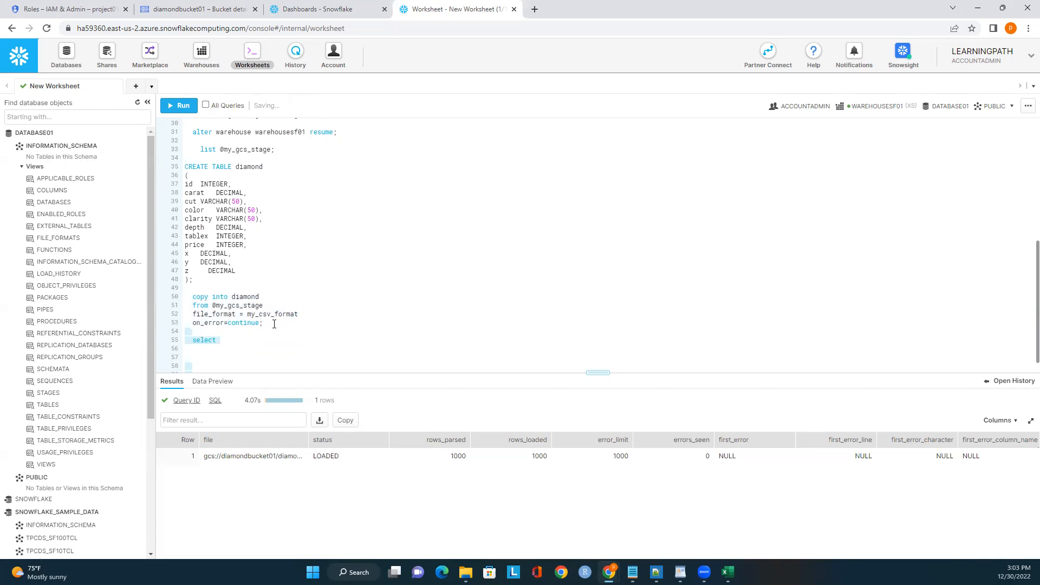
type(" * from diam")
type("inds.")
scroll(275, 324, "up", 1)
key("BackSpace")
type(";")
scroll(356, 344, "down", 2)
Step: Correct the select query's table name to diamond and run the statement
key("Left")
key("Left")
key("Left")
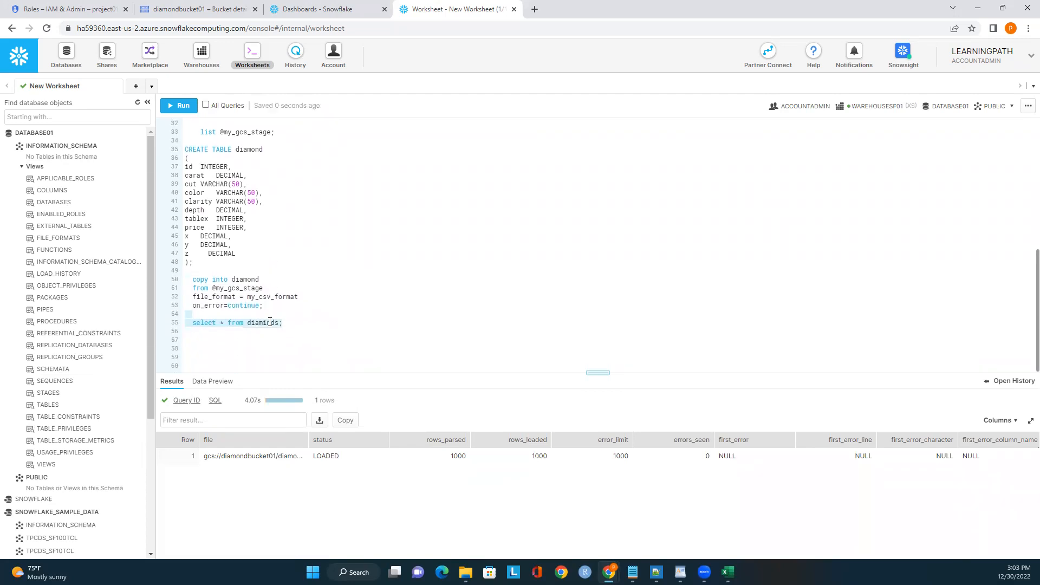
key("BackSpace")
key("BackSpace")
key("BackSpace")
key("BackSpace")
type("ond")
left_click_drag(216, 322, 179, 324)
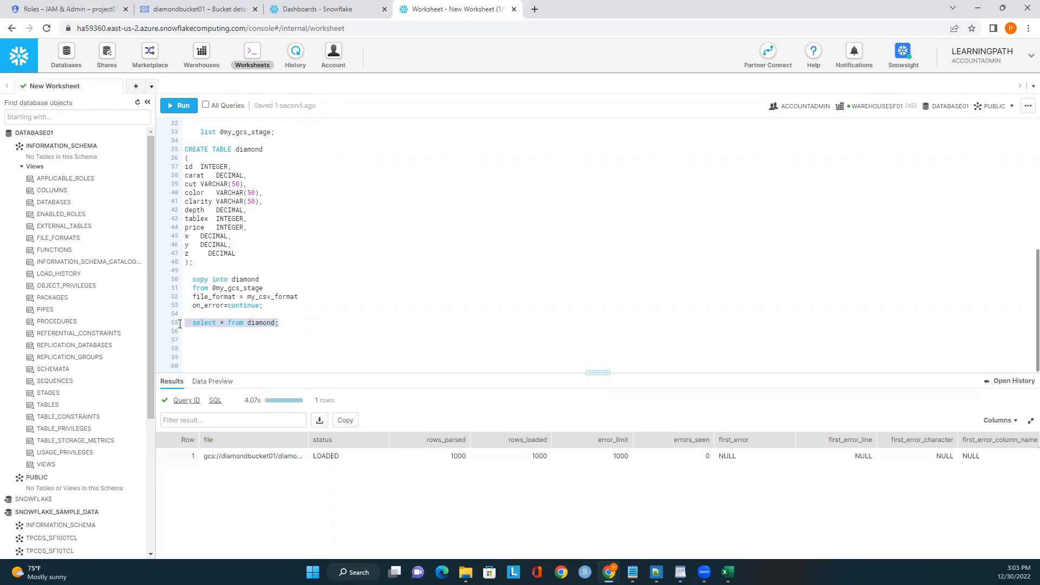
left_click(179, 107)
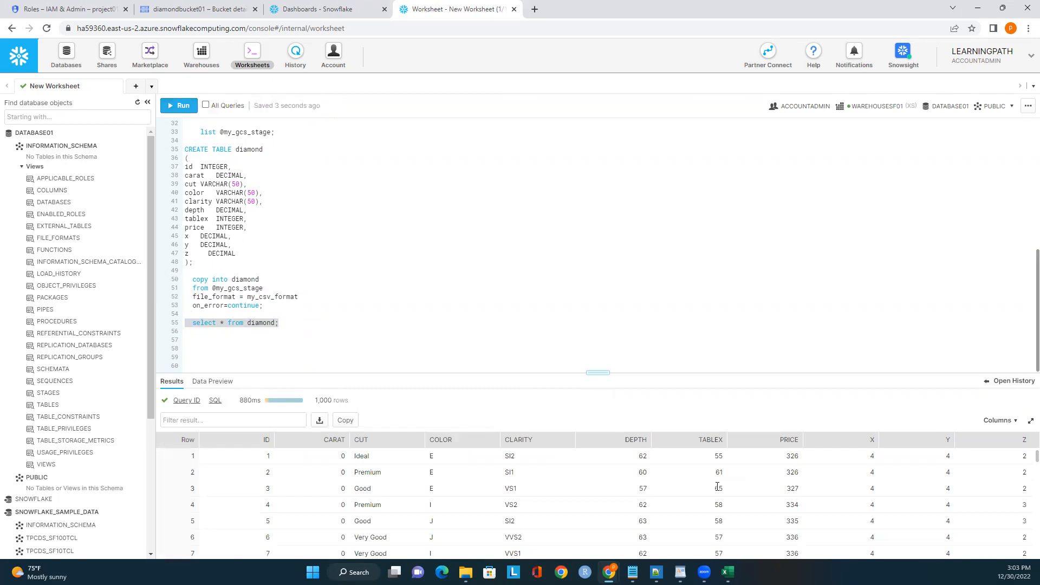
Step: Examine the rows returned from the diamond table through to the last one
scroll(697, 514, "down", 1)
scroll(697, 515, "up", 3)
scroll(1024, 497, "down", 10)
scroll(1023, 497, "down", 20)
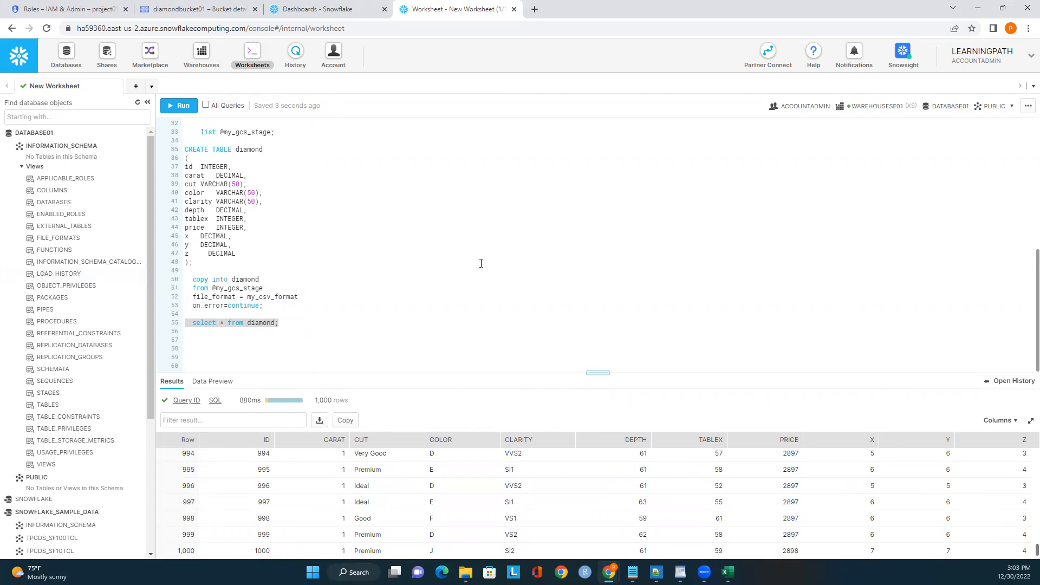
left_click(450, 309)
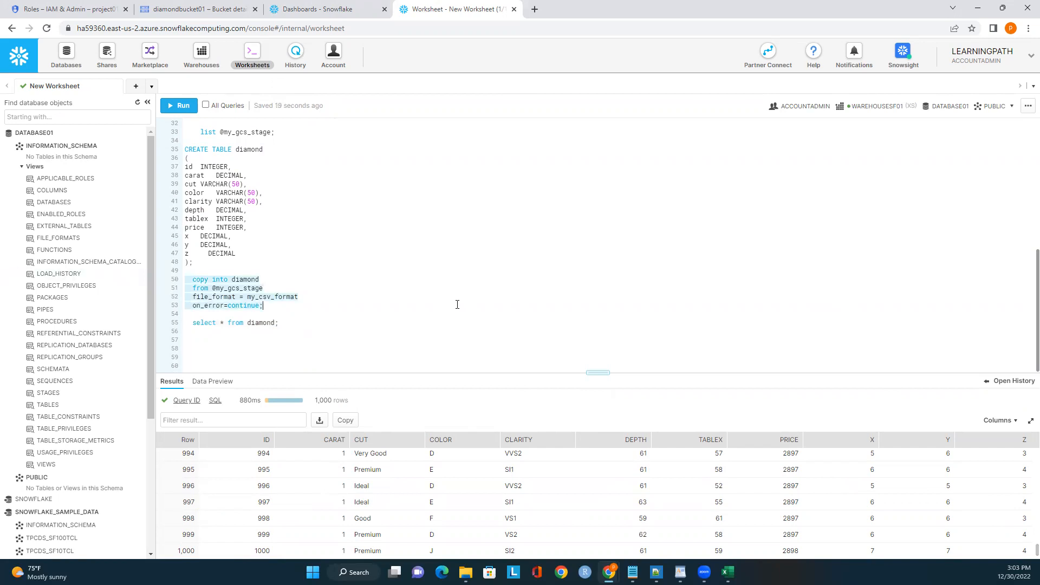